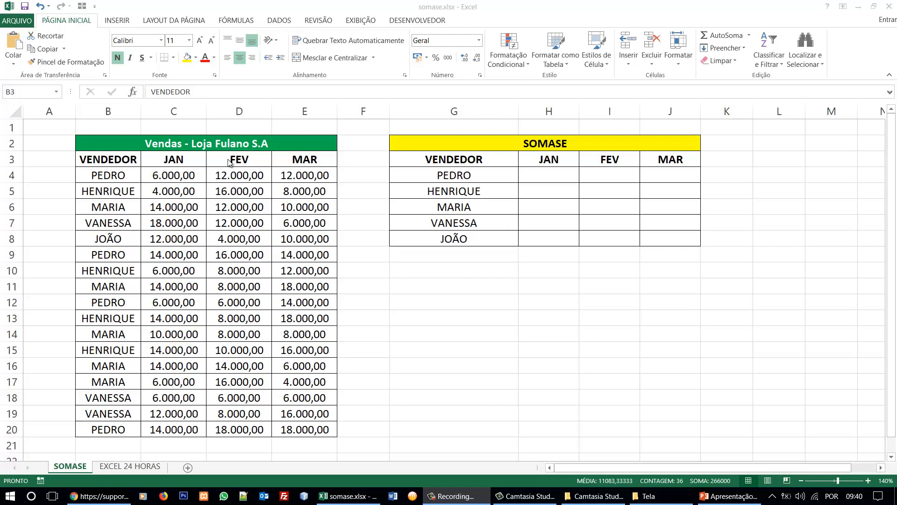
- Examine the seller column, the JAN, FEV and MAR headers and the sales values in the sales table
{"action": "left_click", "coordinate": [121, 172]}
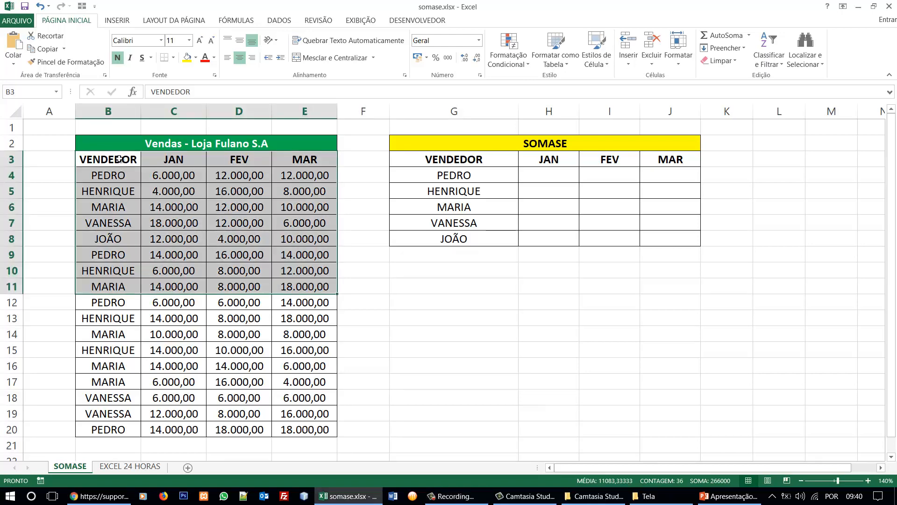
{"action": "left_click_drag", "start_coordinate": [121, 159], "coordinate": [92, 424]}
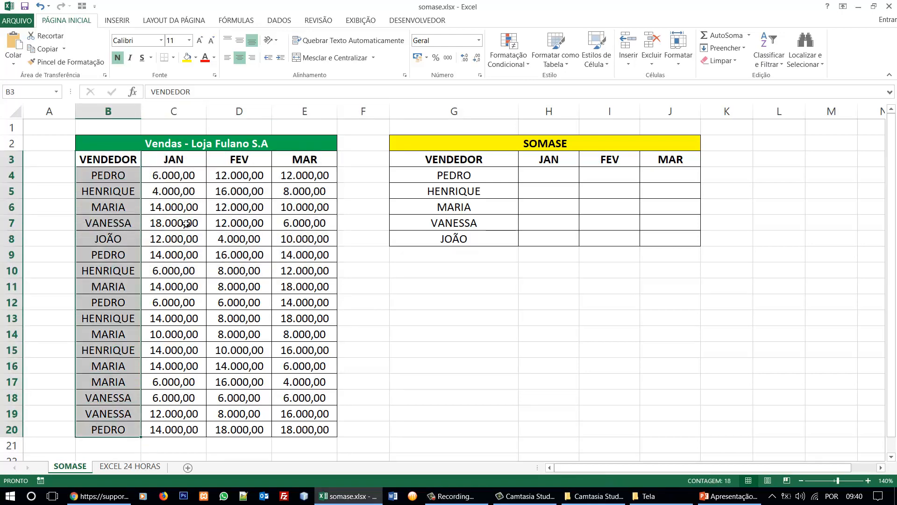
{"action": "left_click", "coordinate": [174, 159]}
{"action": "left_click", "coordinate": [237, 164]}
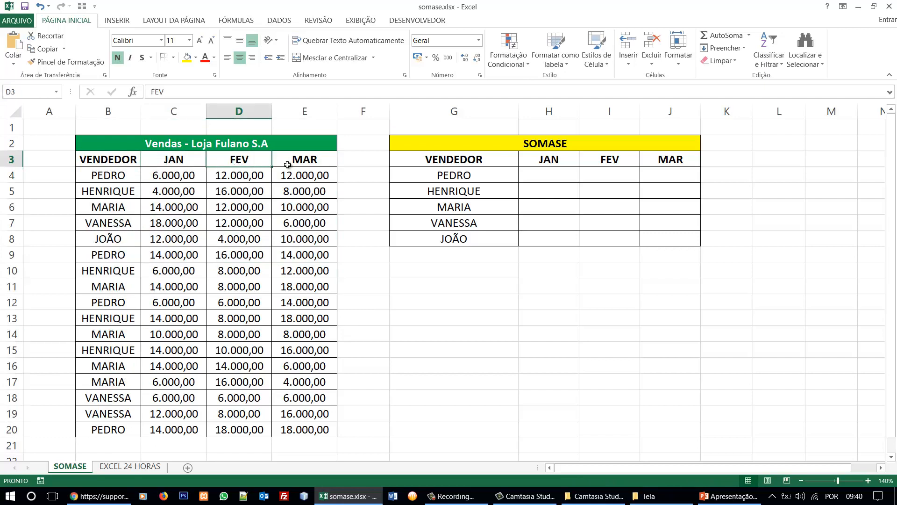
{"action": "left_click", "coordinate": [307, 164]}
{"action": "left_click_drag", "start_coordinate": [174, 175], "coordinate": [302, 430]}
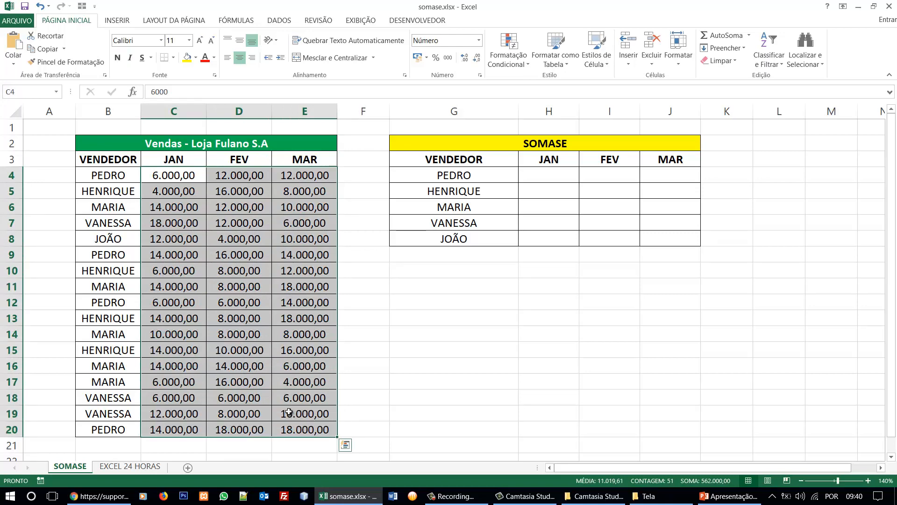
- Examine the first seller's repeated entries and their January sales in rows 4, 9, 12 and 20
{"action": "left_click", "coordinate": [113, 175]}
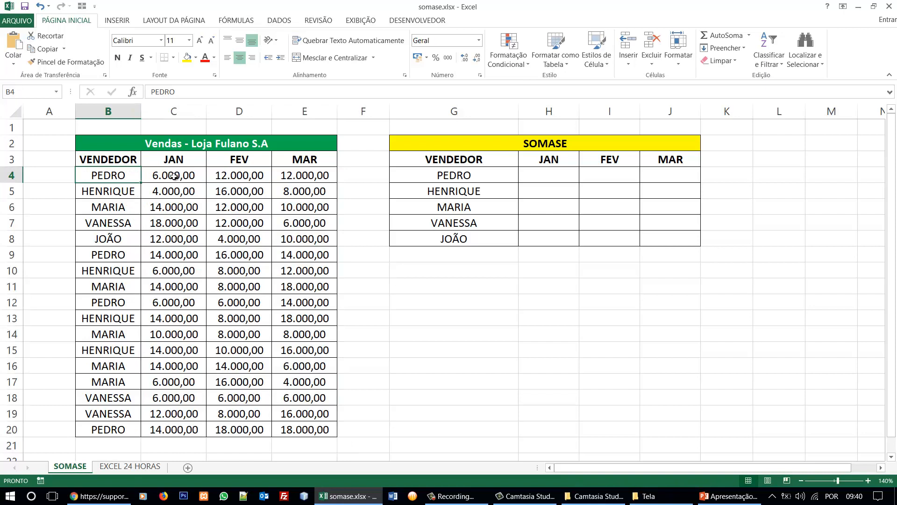
{"action": "left_click", "coordinate": [173, 176]}
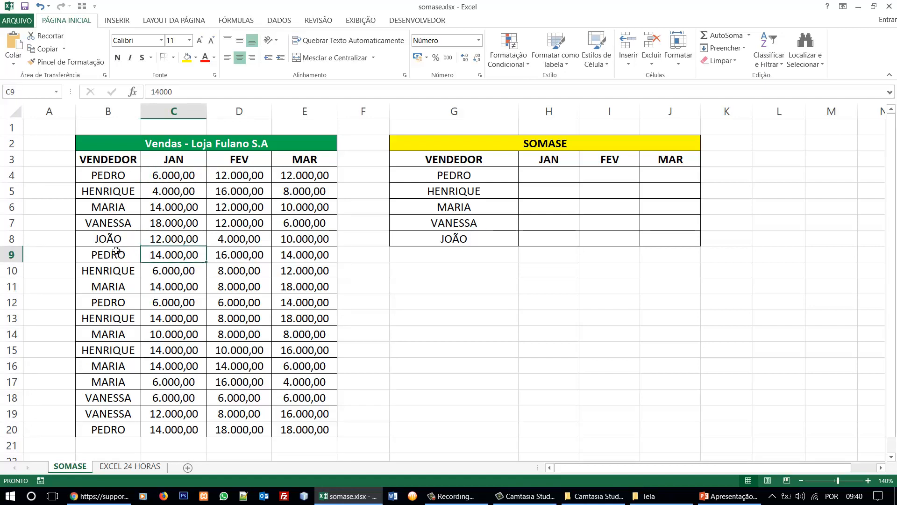
{"action": "left_click_drag", "start_coordinate": [115, 254], "coordinate": [164, 262]}
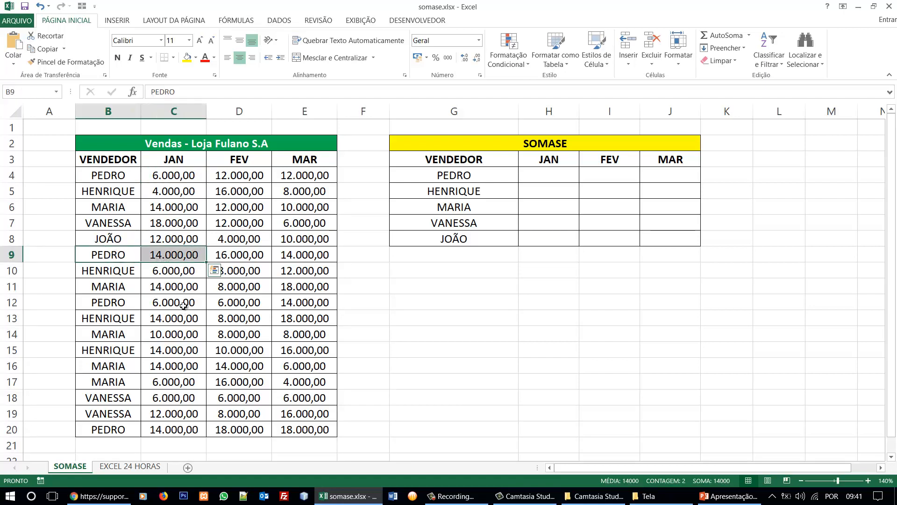
{"action": "left_click_drag", "start_coordinate": [183, 305], "coordinate": [120, 305]}
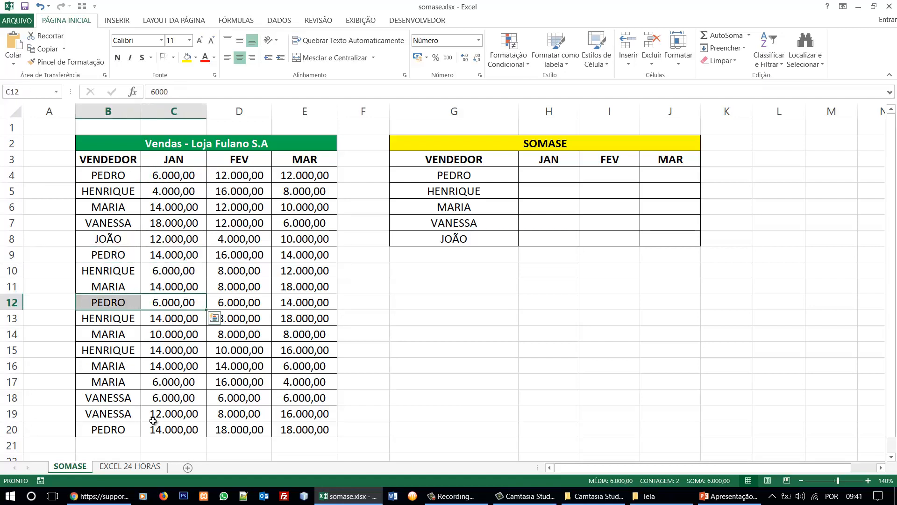
{"action": "left_click_drag", "start_coordinate": [179, 429], "coordinate": [123, 429]}
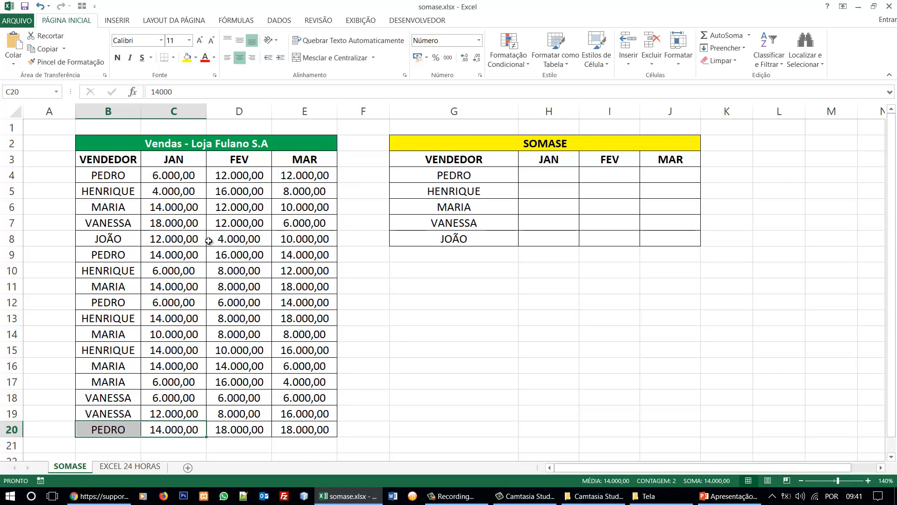
{"action": "scroll", "coordinate": [212, 280], "scroll_direction": "down", "scroll_amount": 2}
{"action": "scroll", "coordinate": [219, 318], "scroll_direction": "up", "scroll_amount": 2}
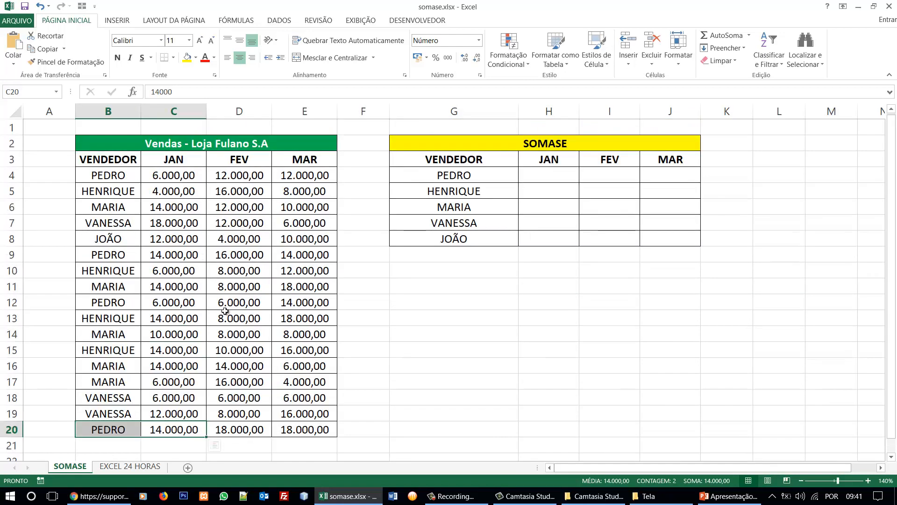
- Enter the first seller's name in cell B22 below the sales table
{"action": "scroll", "coordinate": [211, 383], "scroll_direction": "down", "scroll_amount": 1}
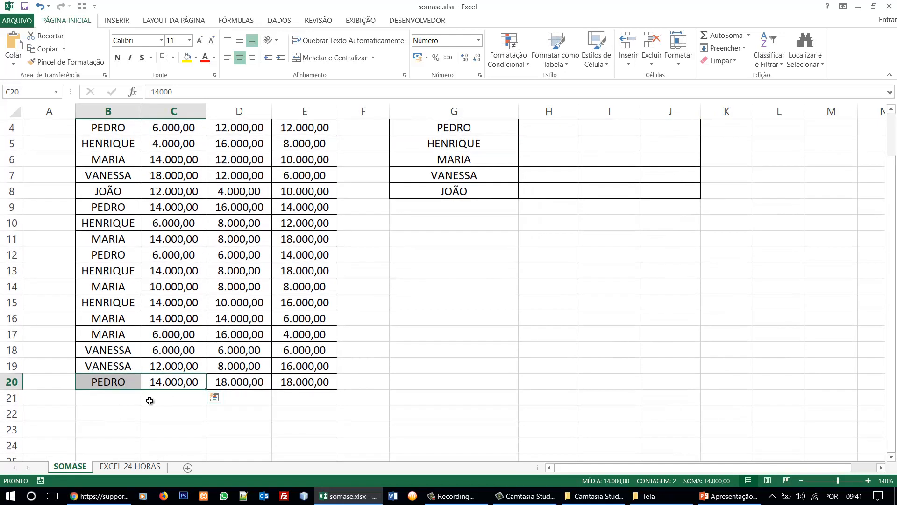
{"action": "left_click", "coordinate": [116, 408]}
{"action": "type", "text": "p"}
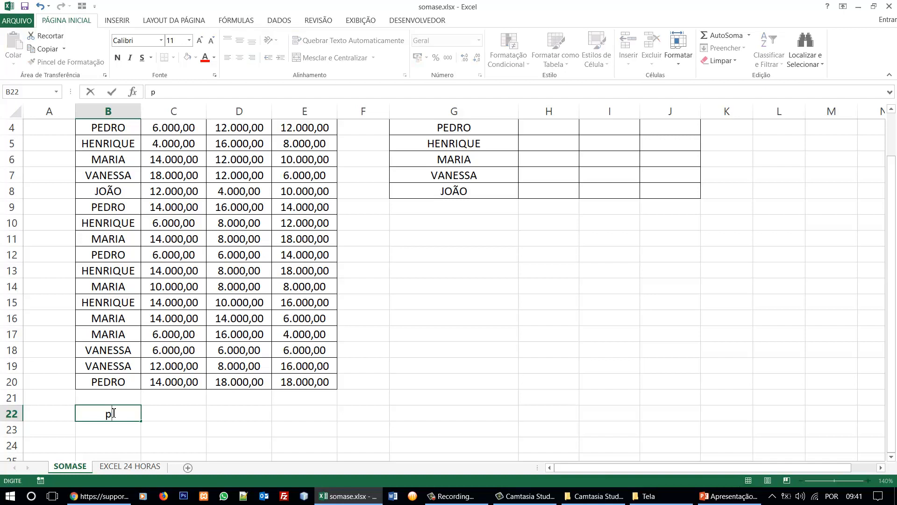
{"action": "type", "text": "PEDRO"}
{"action": "key", "text": "Tab"}
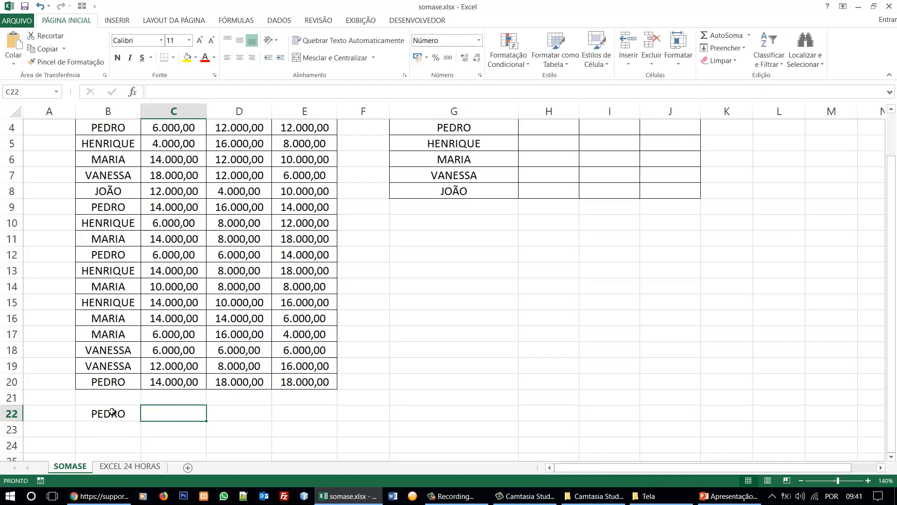
- Add up the first seller's January sales in C22 with the formula =C4+C9+C12+C20
{"action": "type", "text": "="}
{"action": "scroll", "coordinate": [114, 412], "scroll_direction": "up", "scroll_amount": 1}
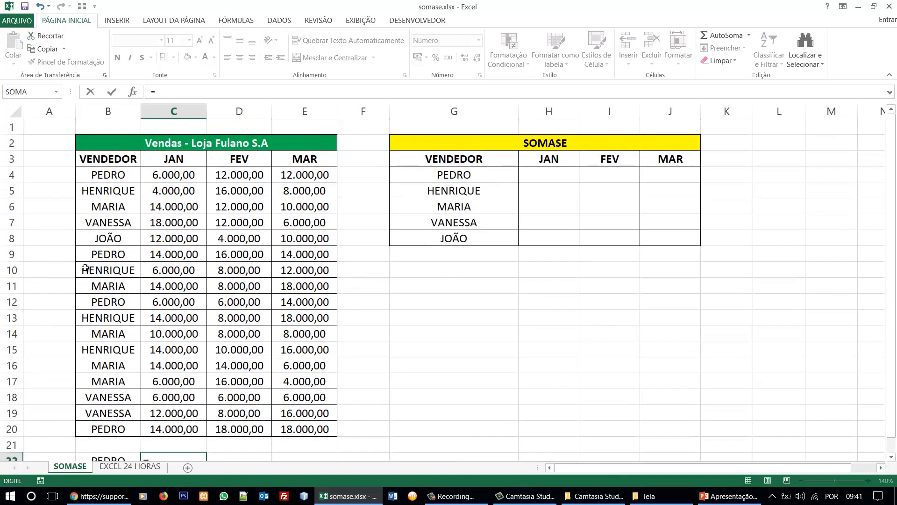
{"action": "left_click", "coordinate": [192, 176]}
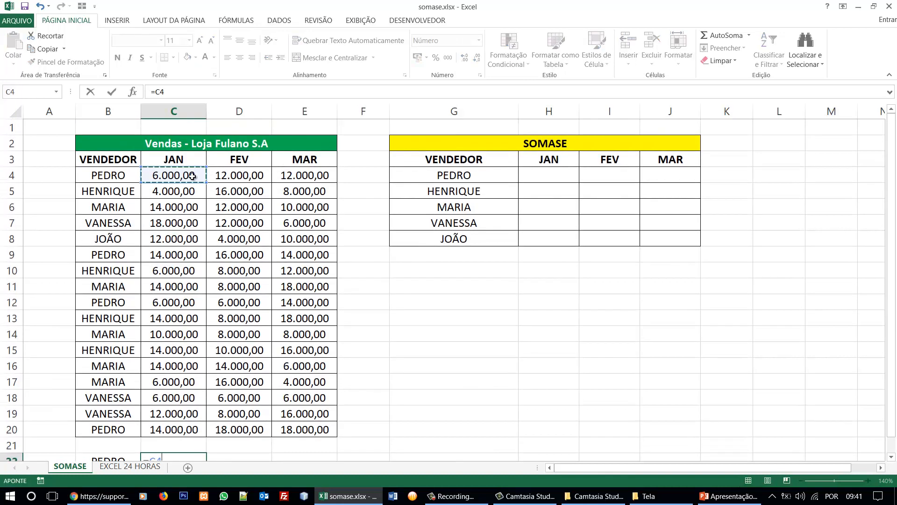
{"action": "type", "text": "+"}
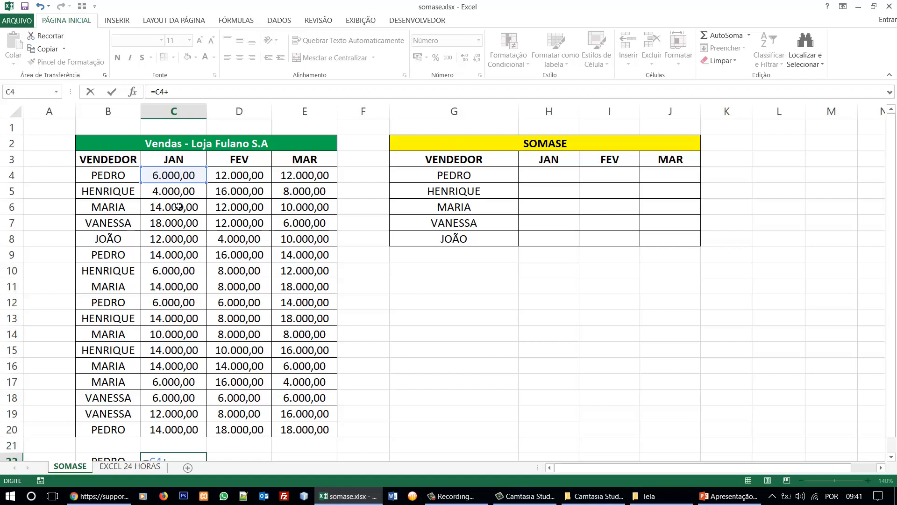
{"action": "left_click", "coordinate": [176, 254]}
{"action": "type", "text": "+"}
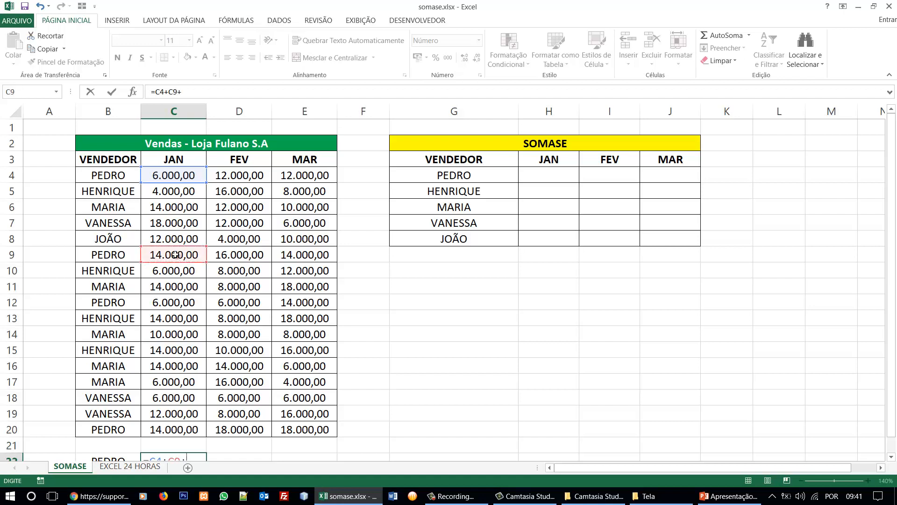
{"action": "left_click", "coordinate": [173, 303]}
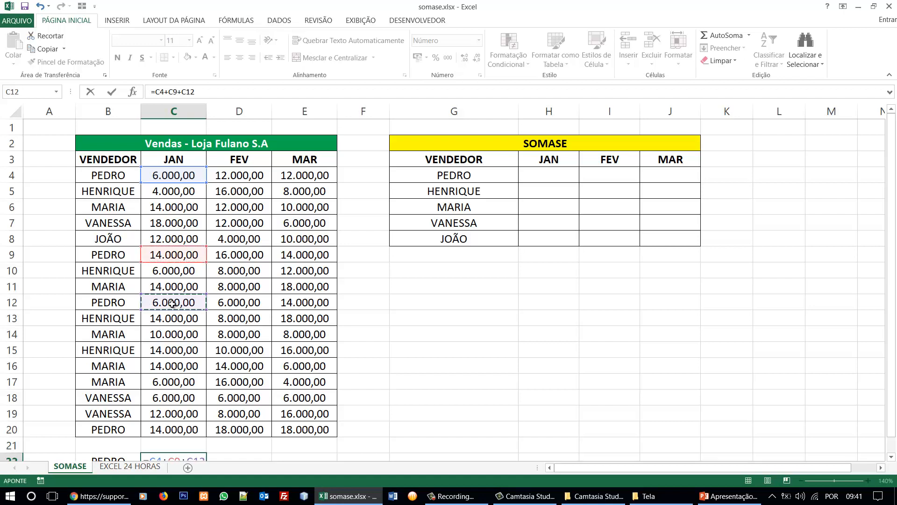
{"action": "type", "text": "+"}
{"action": "left_click", "coordinate": [181, 427]}
{"action": "key", "text": "Return"}
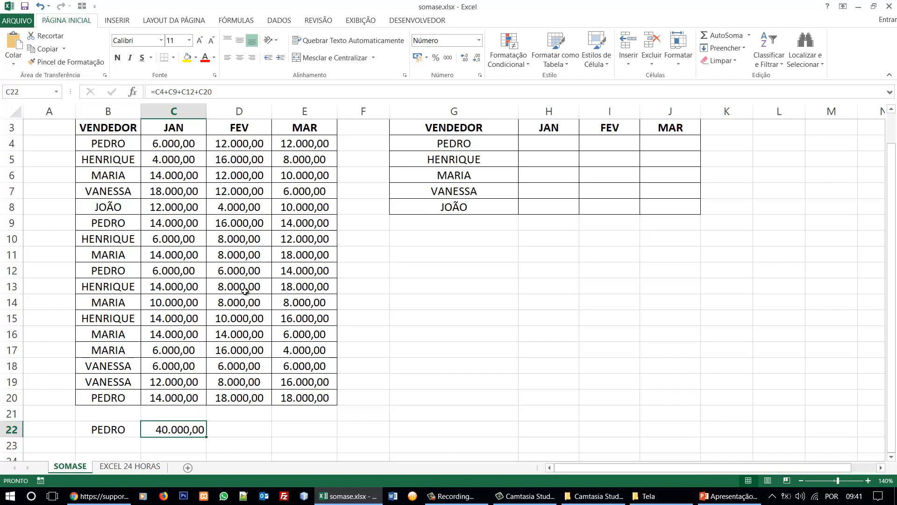
- Clear the seller's name and the manual sum from cells B22:C22
{"action": "scroll", "coordinate": [241, 287], "scroll_direction": "up", "scroll_amount": 1}
{"action": "scroll", "coordinate": [243, 327], "scroll_direction": "down", "scroll_amount": 2}
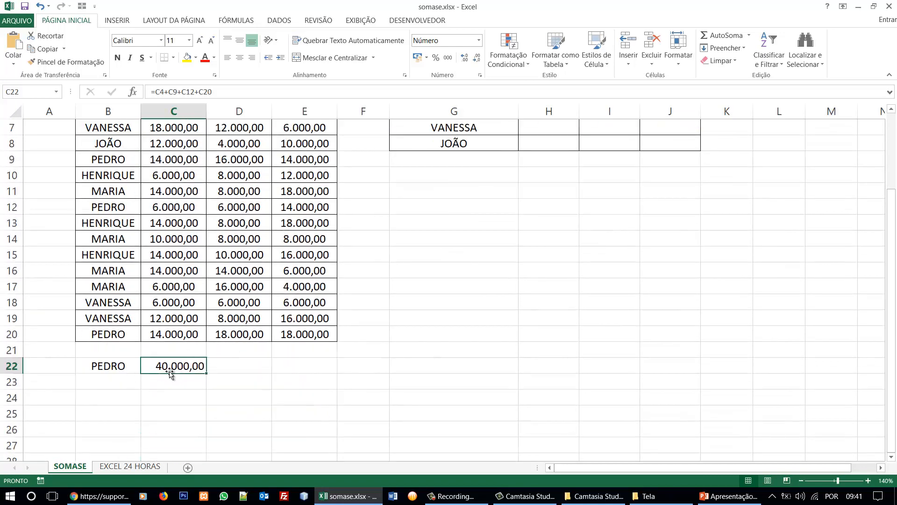
{"action": "left_click_drag", "start_coordinate": [114, 366], "coordinate": [145, 374]}
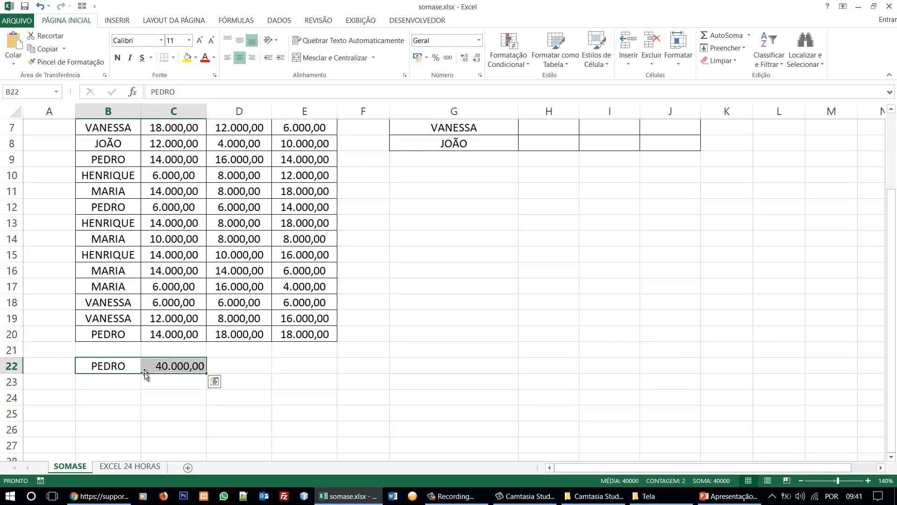
{"action": "key", "text": "Delete"}
{"action": "scroll", "coordinate": [582, 421], "scroll_direction": "up", "scroll_amount": 2}
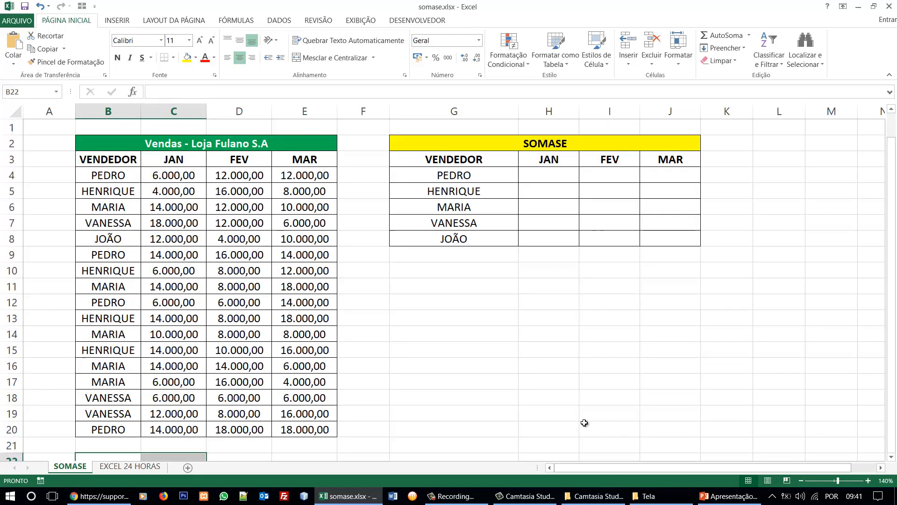
- Examine the sellers listed in G4:G8 of the SOMASE summary table
{"action": "left_click", "coordinate": [540, 177]}
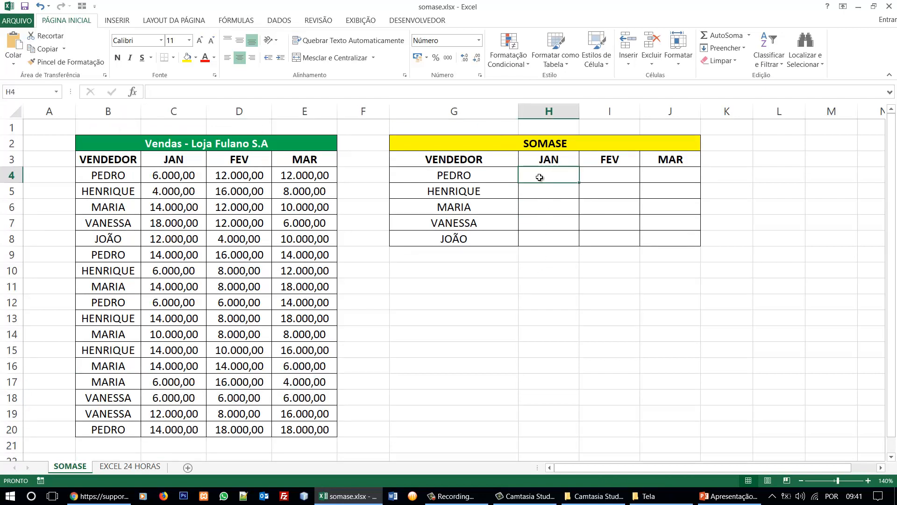
{"action": "left_click", "coordinate": [459, 177]}
{"action": "left_click", "coordinate": [462, 194]}
{"action": "left_click", "coordinate": [462, 206]}
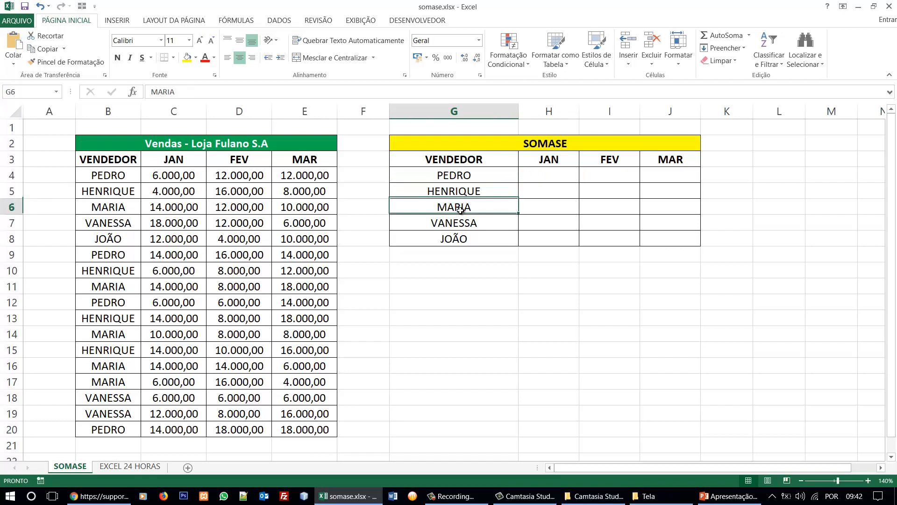
{"action": "left_click", "coordinate": [460, 224]}
{"action": "left_click", "coordinate": [460, 240]}
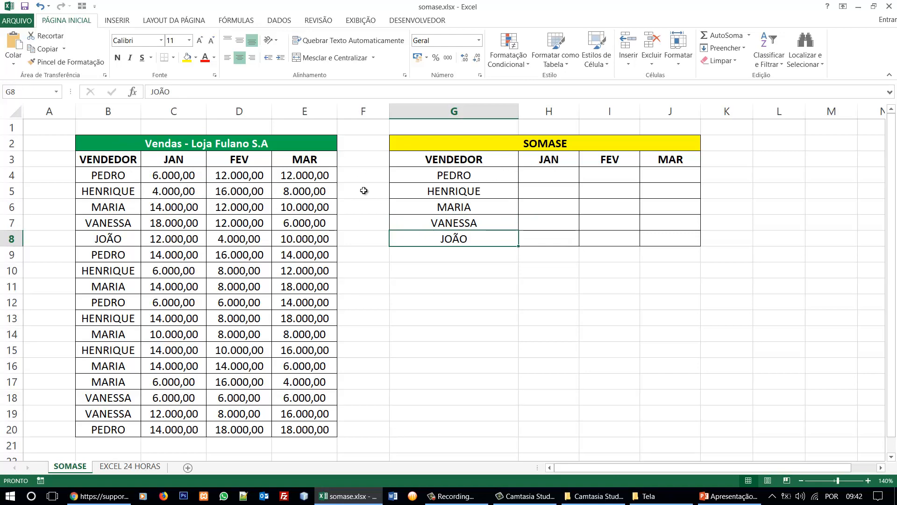
{"action": "left_click_drag", "start_coordinate": [439, 178], "coordinate": [440, 208]}
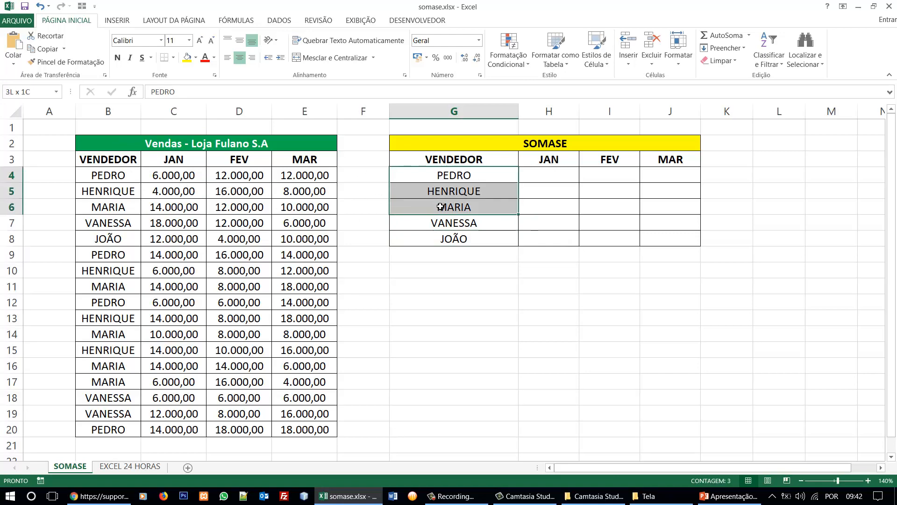
- Start a SOMASE formula in H4 of the summary table with the seller column B4:B20 as its range
{"action": "left_click", "coordinate": [532, 178]}
{"action": "double_click", "coordinate": [472, 208]}
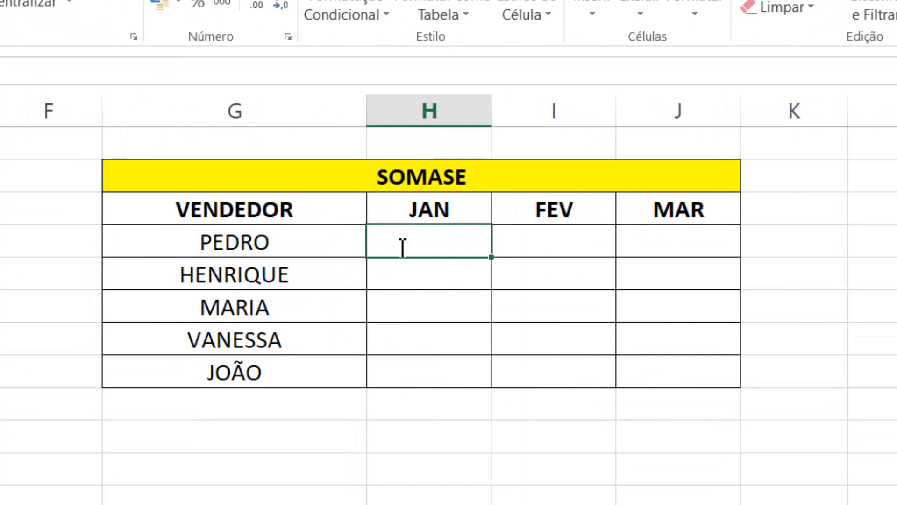
{"action": "type", "text": "=SOMAE"}
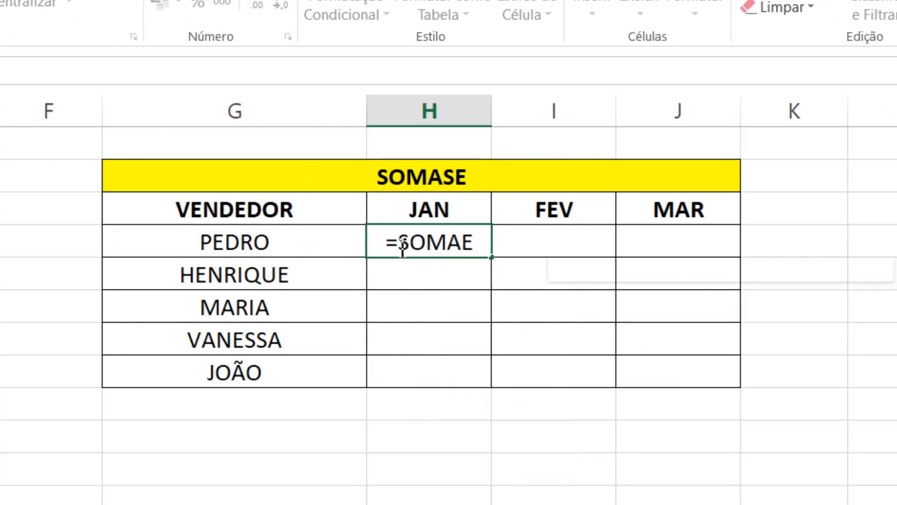
{"action": "key", "text": "BackSpace"}
{"action": "type", "text": "SE"}
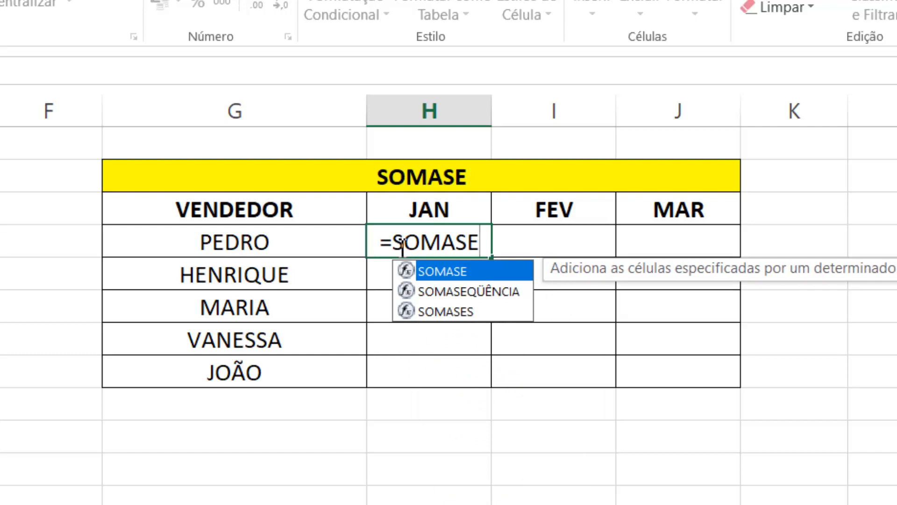
{"action": "type", "text": "("}
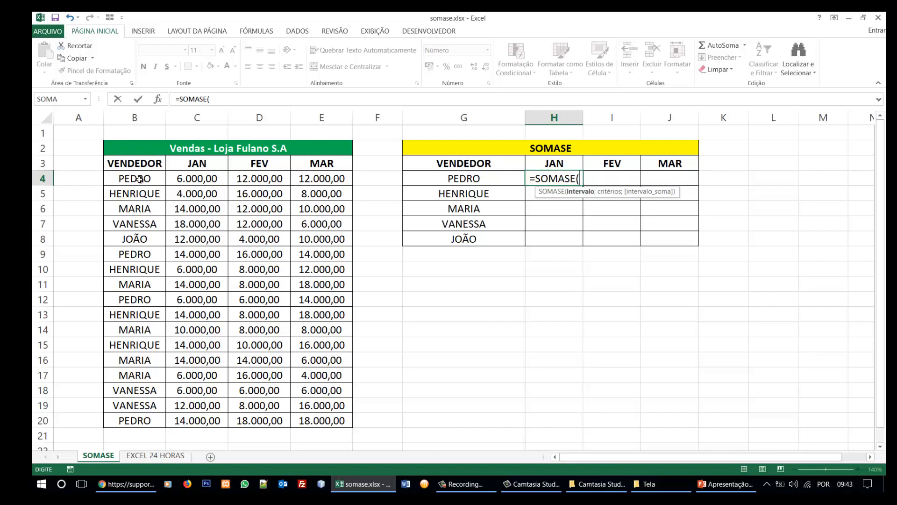
{"action": "left_click_drag", "start_coordinate": [140, 177], "coordinate": [143, 209]}
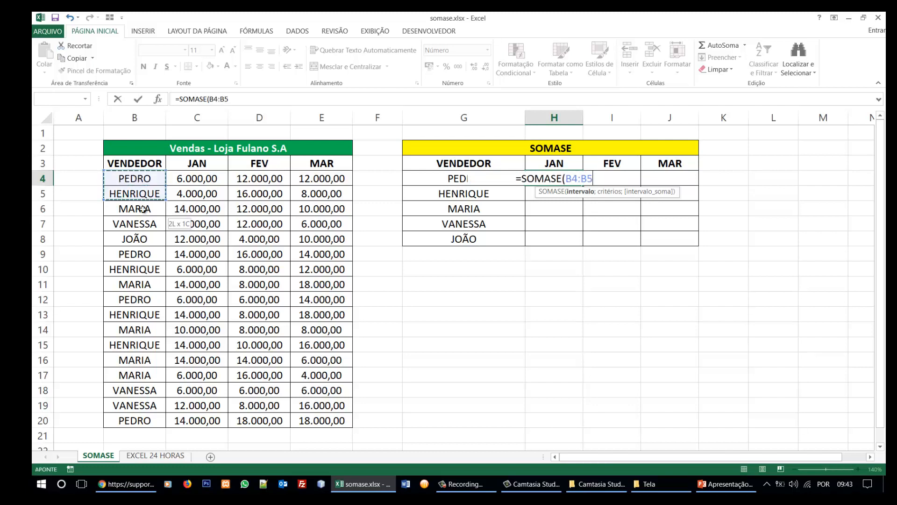
{"action": "left_click_drag", "start_coordinate": [150, 284], "coordinate": [151, 333]}
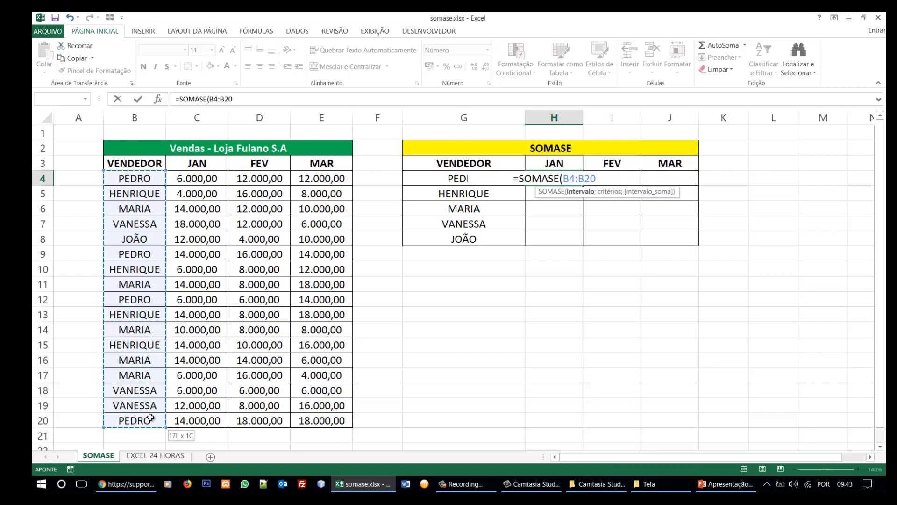
{"action": "left_click_drag", "start_coordinate": [151, 419], "coordinate": [151, 418]}
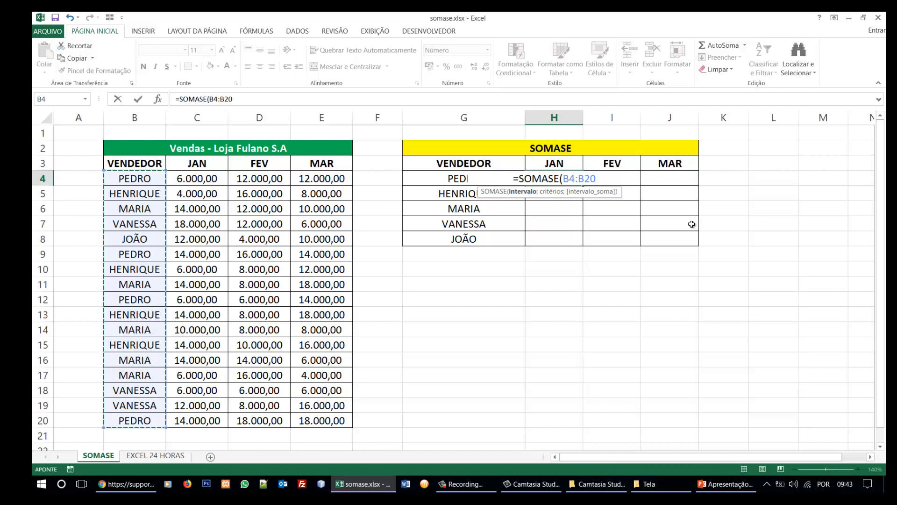
- Complete the SOMASE formula in H4 with criterion G4 and the January sum range C4:C20
{"action": "type", "text": ";"}
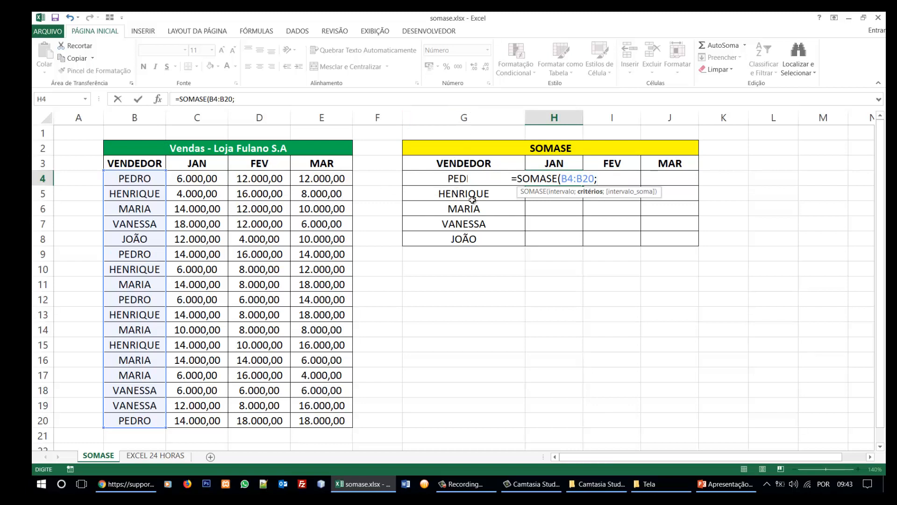
{"action": "left_click", "coordinate": [439, 180]}
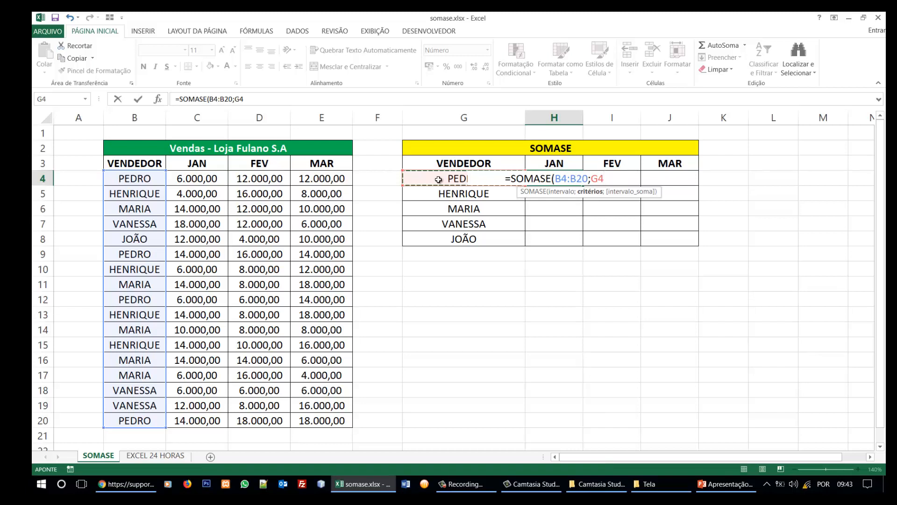
{"action": "type", "text": ";"}
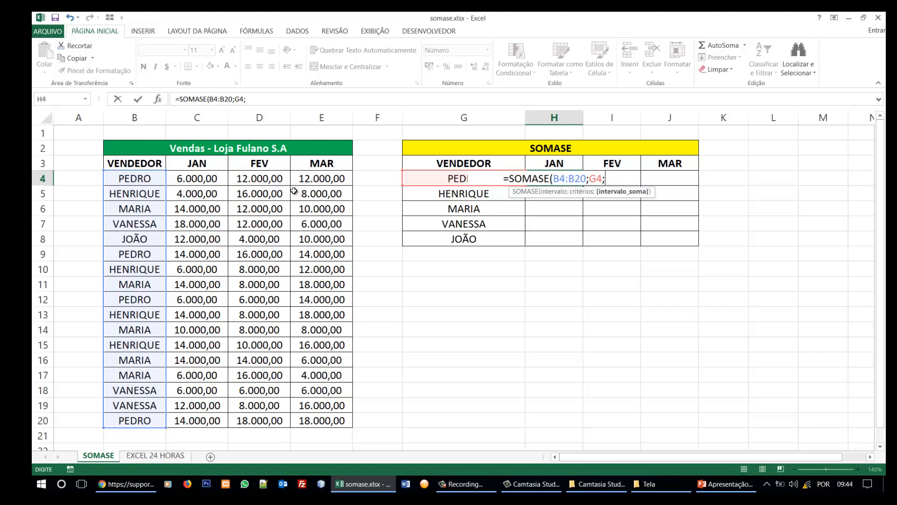
{"action": "left_click", "coordinate": [199, 178]}
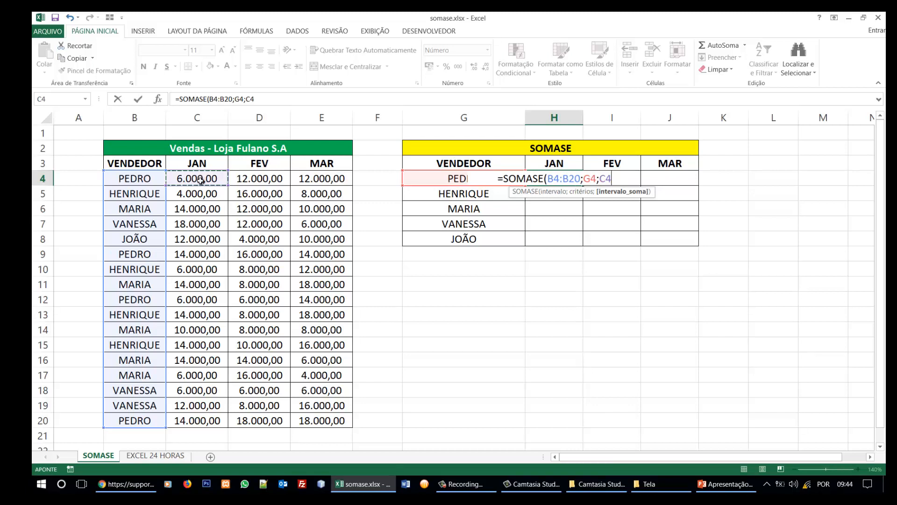
{"action": "left_click_drag", "start_coordinate": [201, 180], "coordinate": [209, 419]}
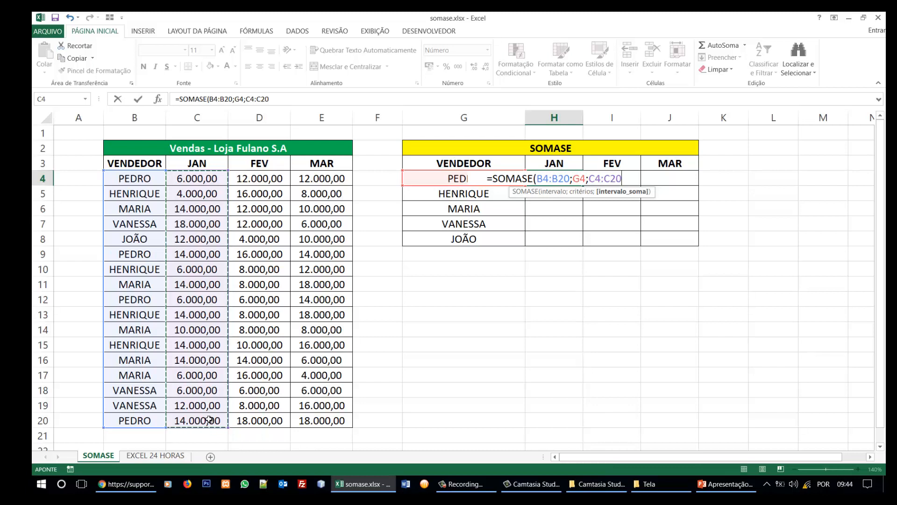
{"action": "type", "text": ")"}
{"action": "key", "text": "Return"}
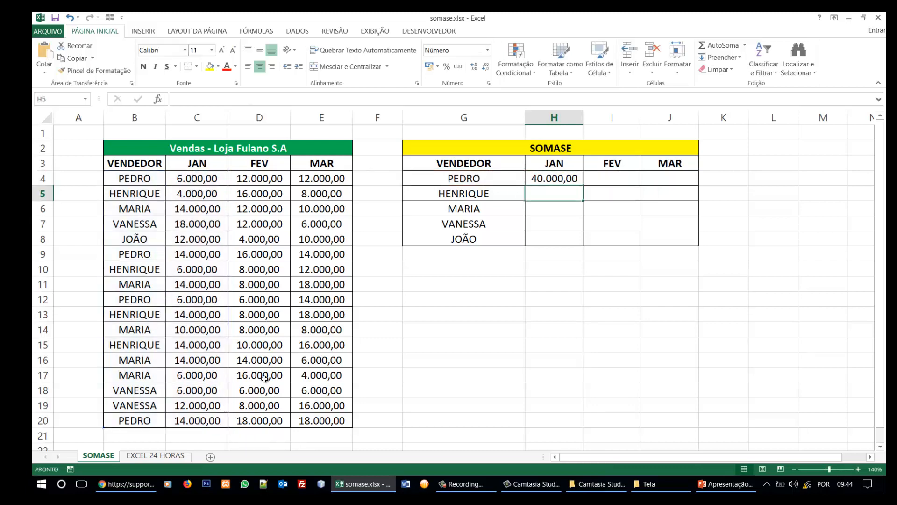
{"action": "left_click", "coordinate": [554, 179]}
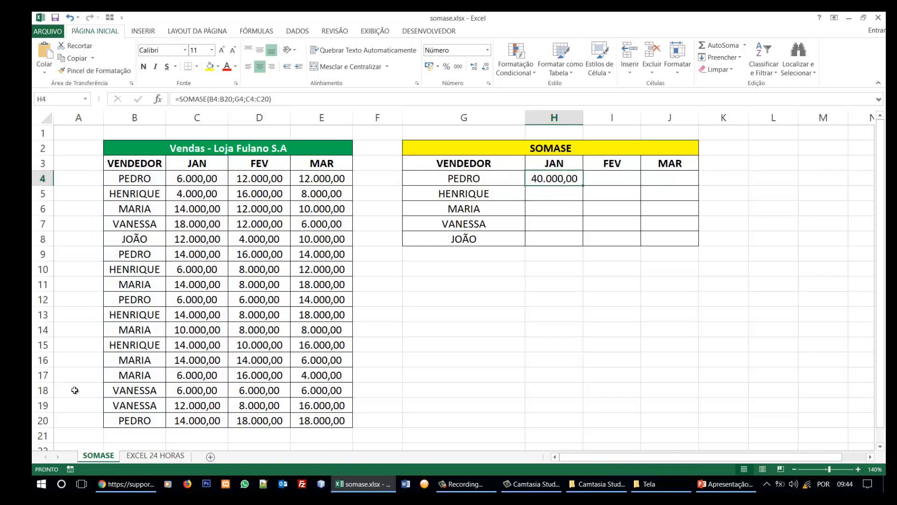
{"action": "scroll", "coordinate": [206, 418], "scroll_direction": "down", "scroll_amount": 1}
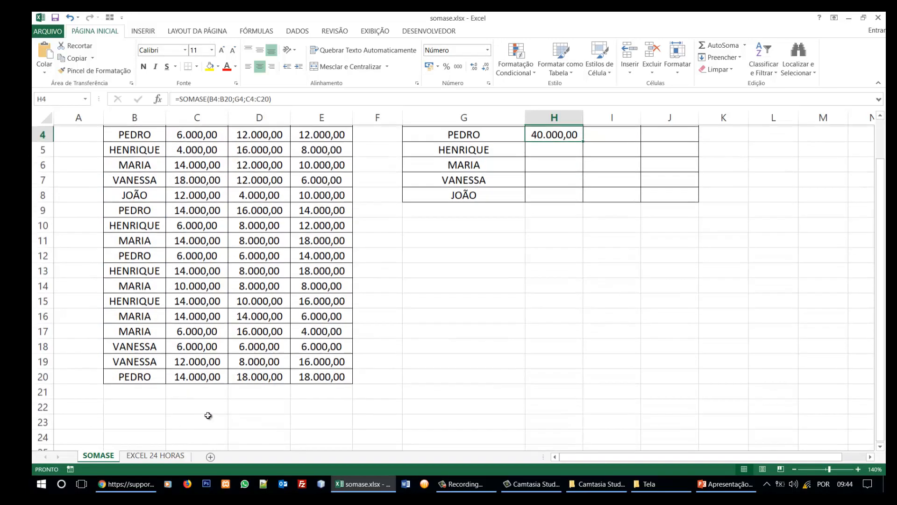
{"action": "scroll", "coordinate": [546, 306], "scroll_direction": "up", "scroll_amount": 1}
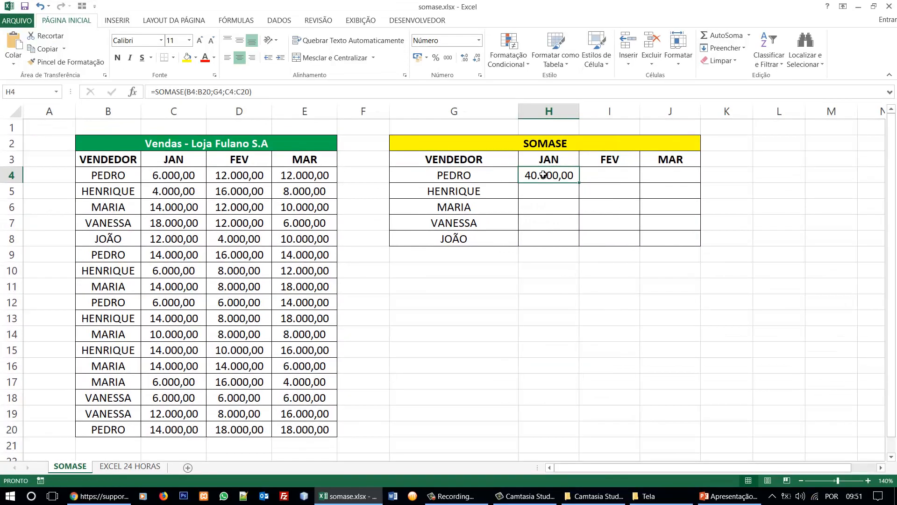
- Total the second seller's January sales in H5 with the formula =SOMASE(B4:B20;G5;C4:C20)
{"action": "left_click", "coordinate": [542, 194]}
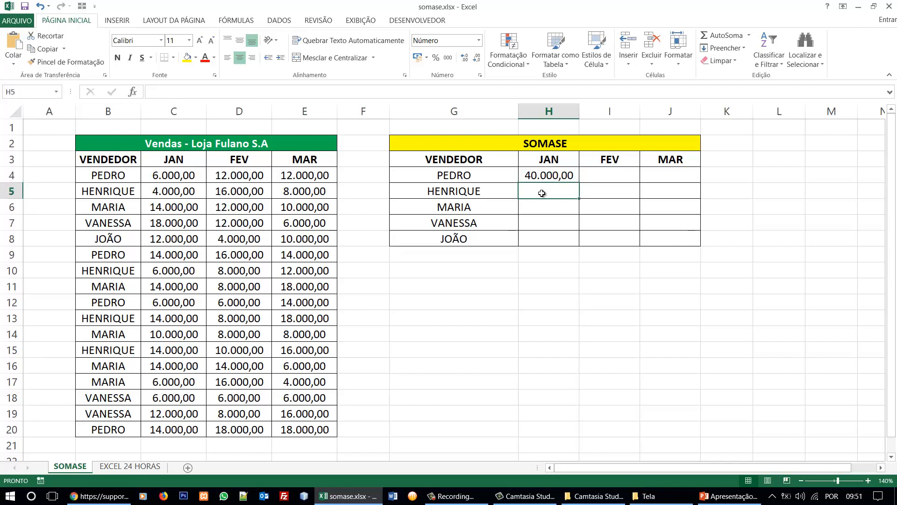
{"action": "type", "text": "="}
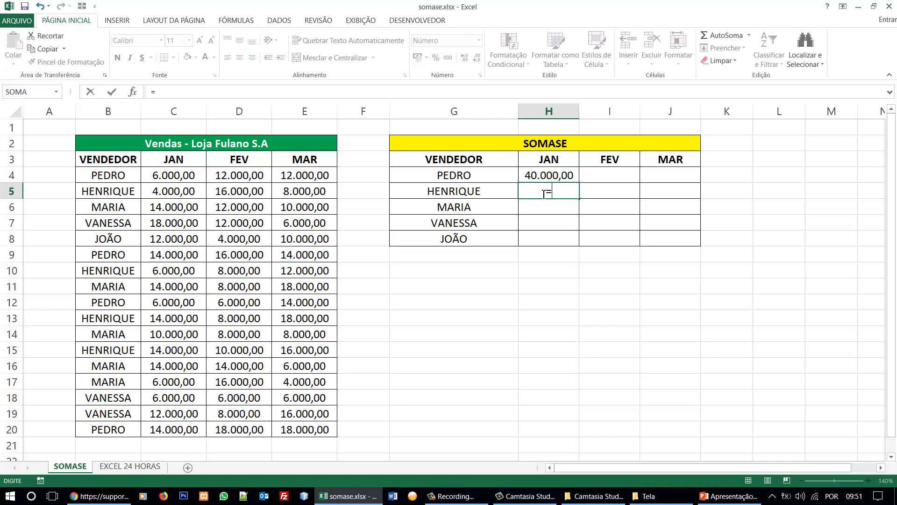
{"action": "type", "text": "SOM"}
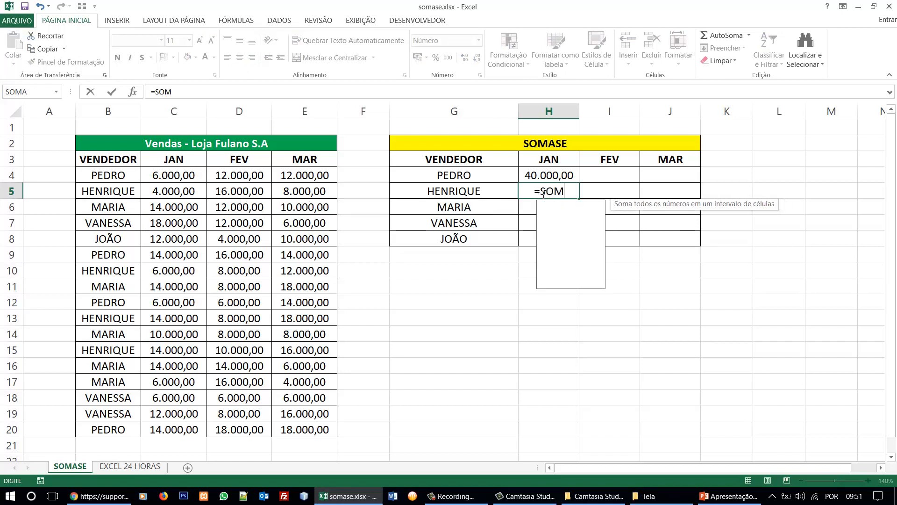
{"action": "type", "text": "ASE"}
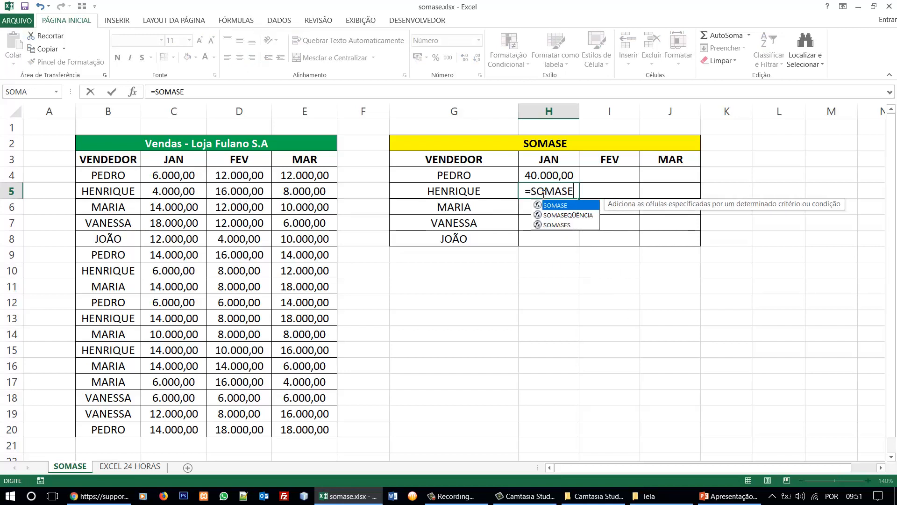
{"action": "type", "text": "("}
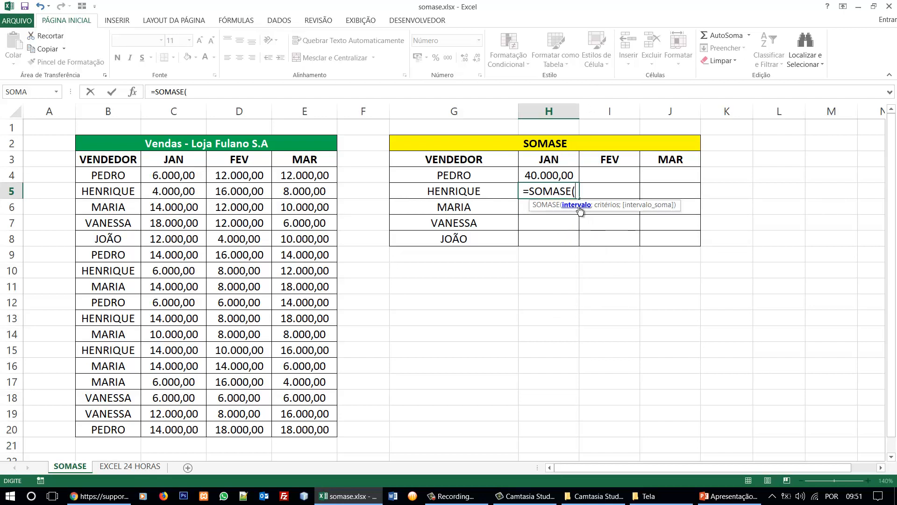
{"action": "left_click_drag", "start_coordinate": [114, 175], "coordinate": [95, 431]}
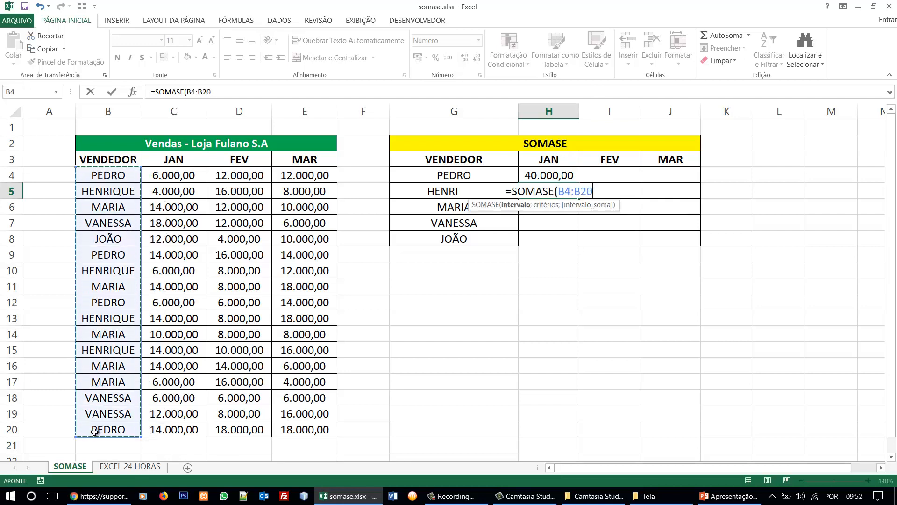
{"action": "type", "text": ";"}
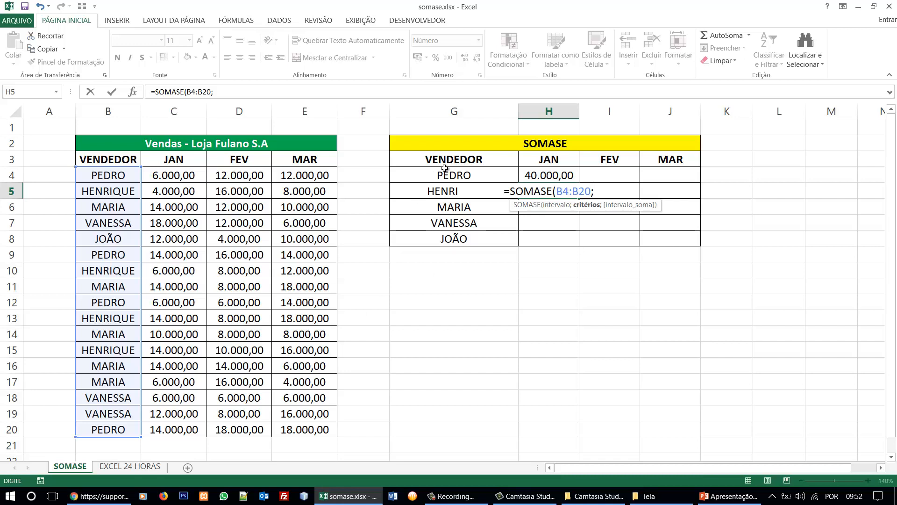
{"action": "left_click", "coordinate": [415, 192]}
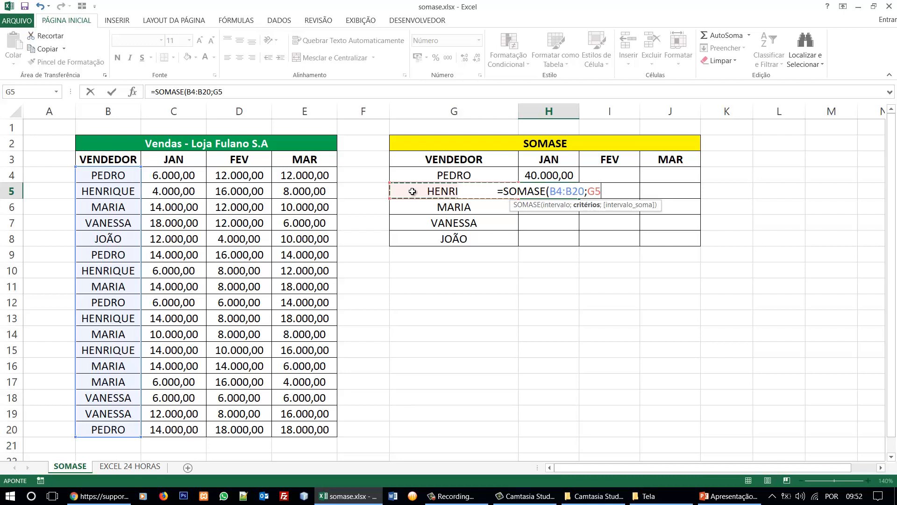
{"action": "type", "text": ";"}
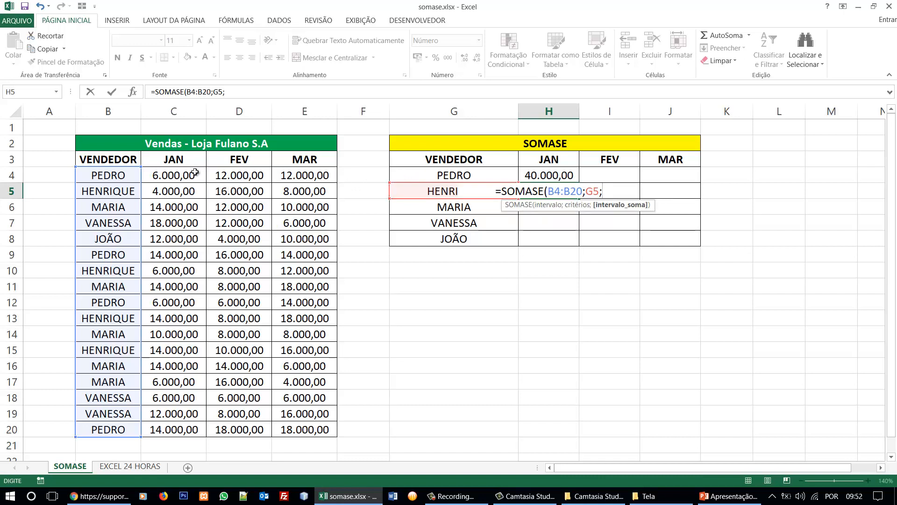
{"action": "left_click_drag", "start_coordinate": [166, 176], "coordinate": [171, 427]}
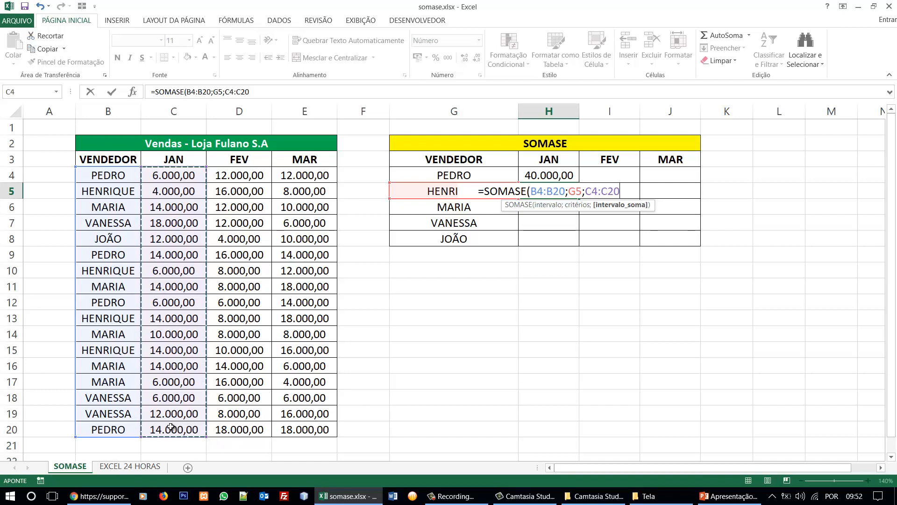
{"action": "key", "text": "Return"}
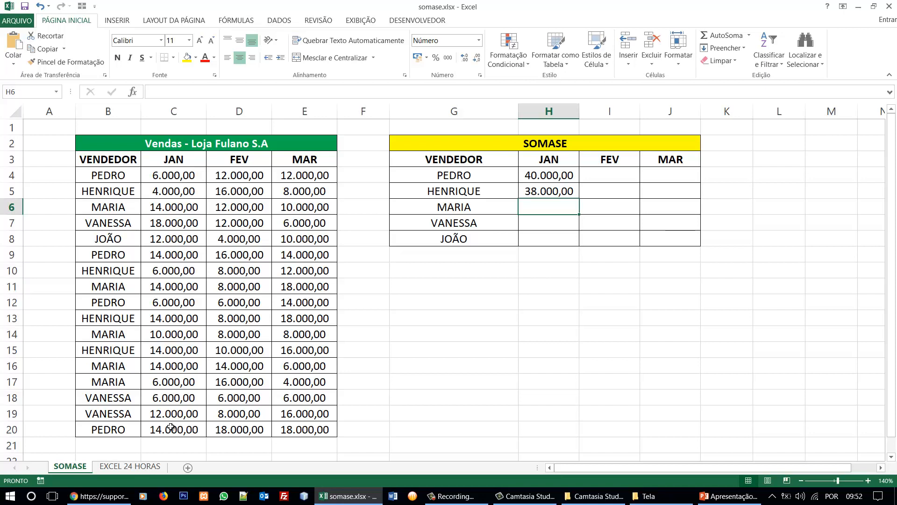
- Total the third seller's January sales in H6 with the formula =SOMASE(B4:B20;G6;C4:C20)
{"action": "type", "text": "="}
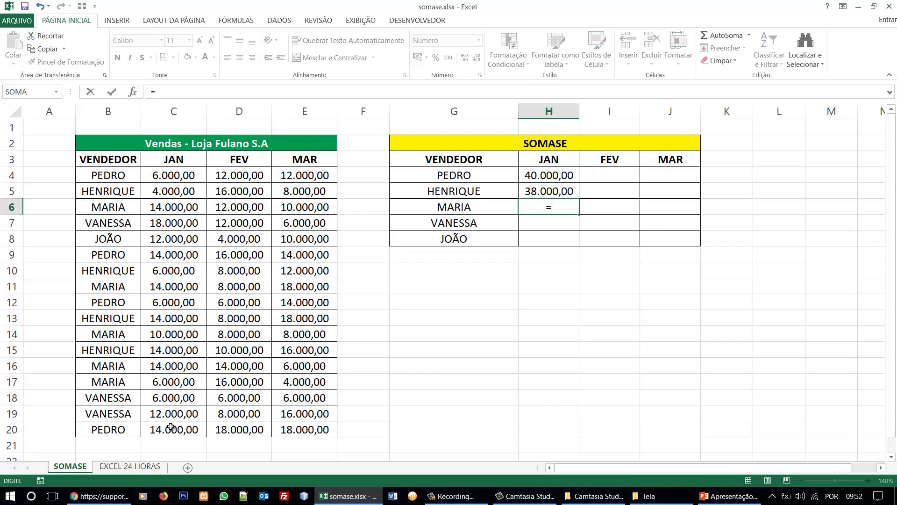
{"action": "type", "text": "SOMASE"}
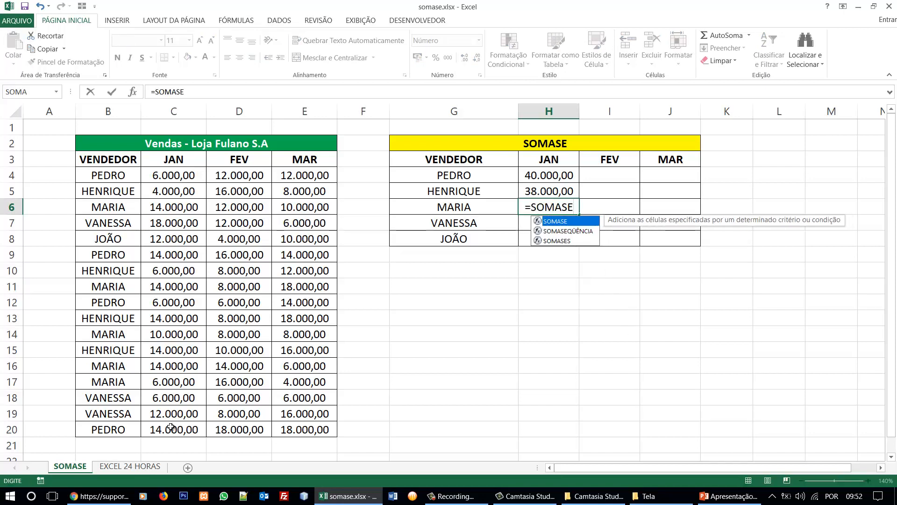
{"action": "type", "text": "("}
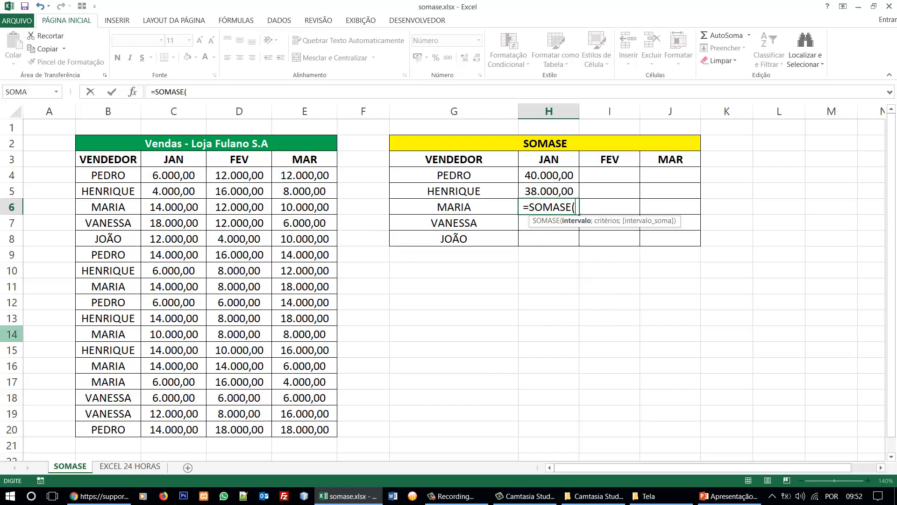
{"action": "left_click_drag", "start_coordinate": [118, 175], "coordinate": [110, 423]}
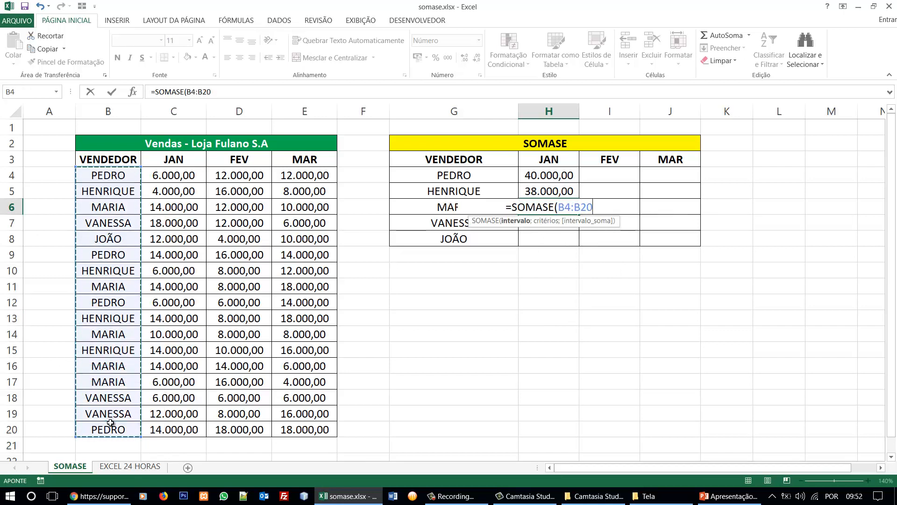
{"action": "type", "text": ";"}
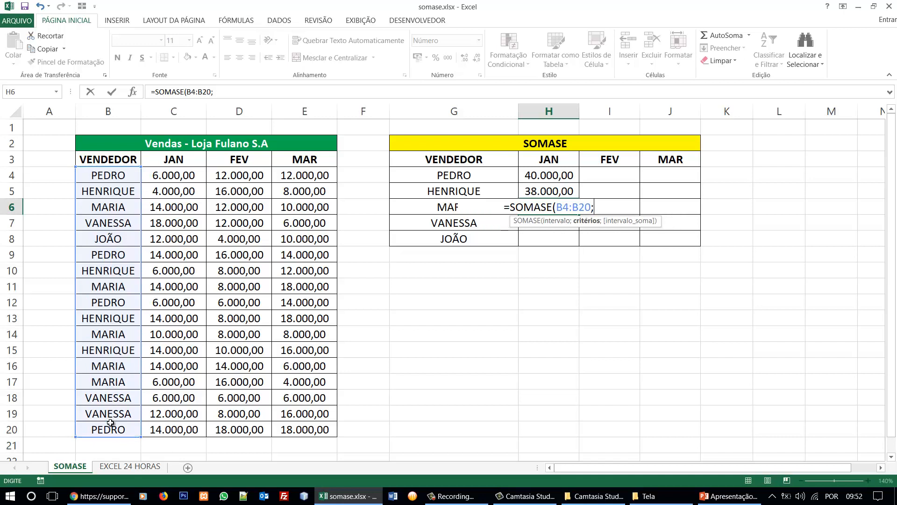
{"action": "left_click", "coordinate": [417, 207]}
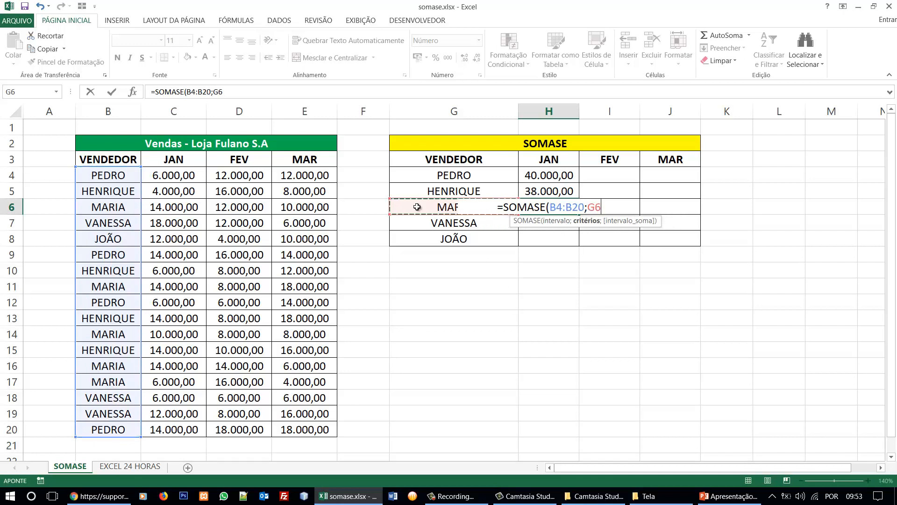
{"action": "type", "text": ";"}
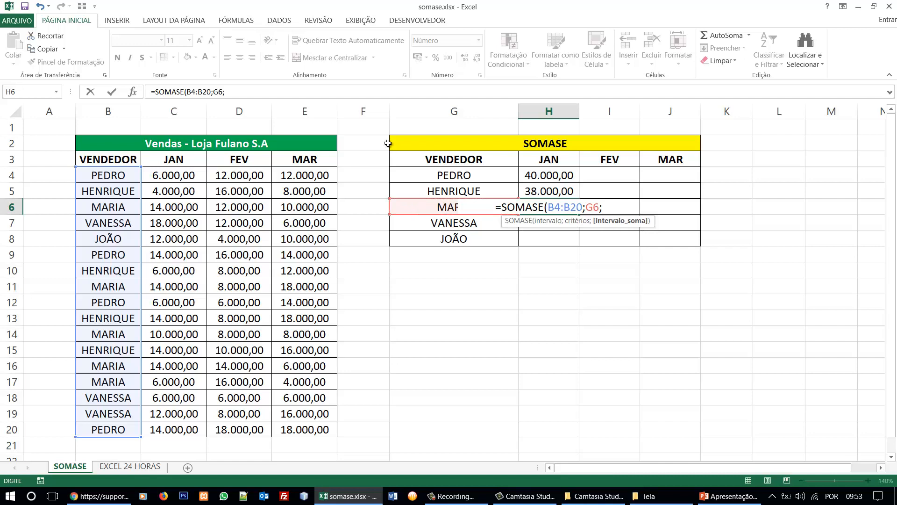
{"action": "left_click_drag", "start_coordinate": [199, 171], "coordinate": [184, 428]}
{"action": "key", "text": "Return"}
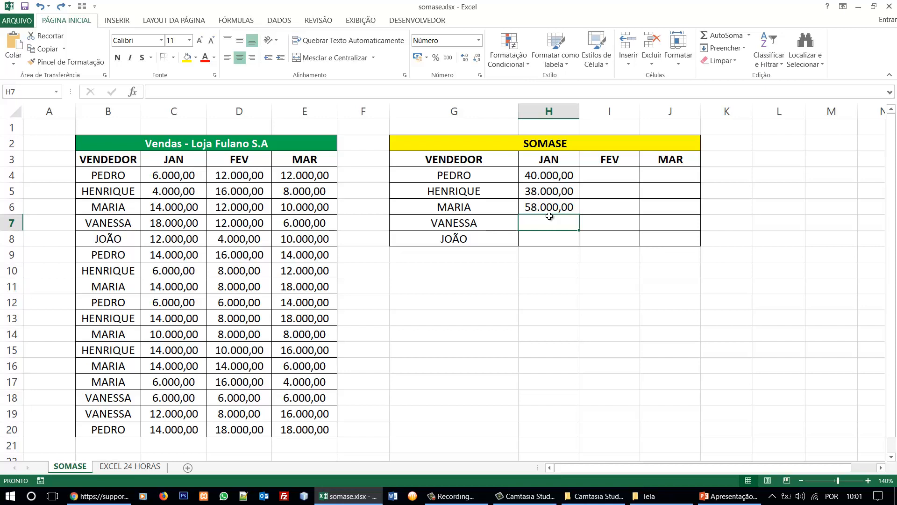
{"action": "left_click_drag", "start_coordinate": [462, 253], "coordinate": [443, 416]}
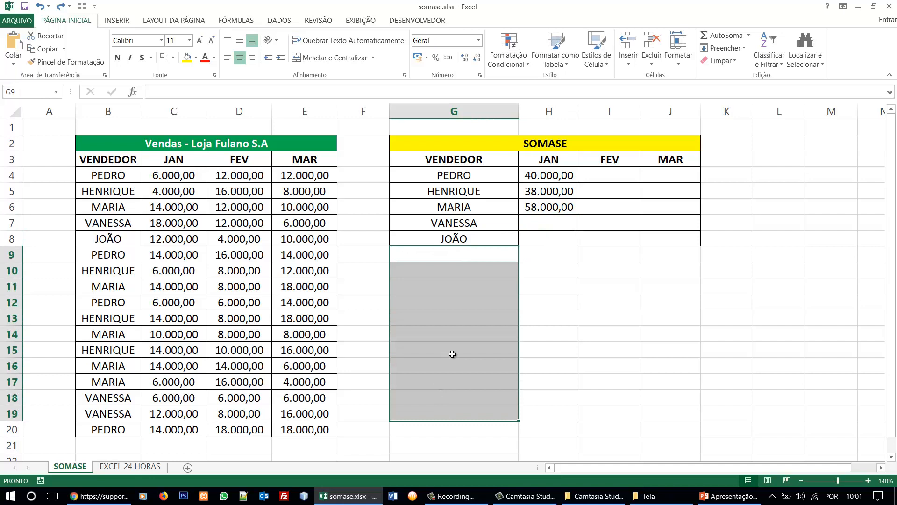
{"action": "left_click", "coordinate": [545, 177]}
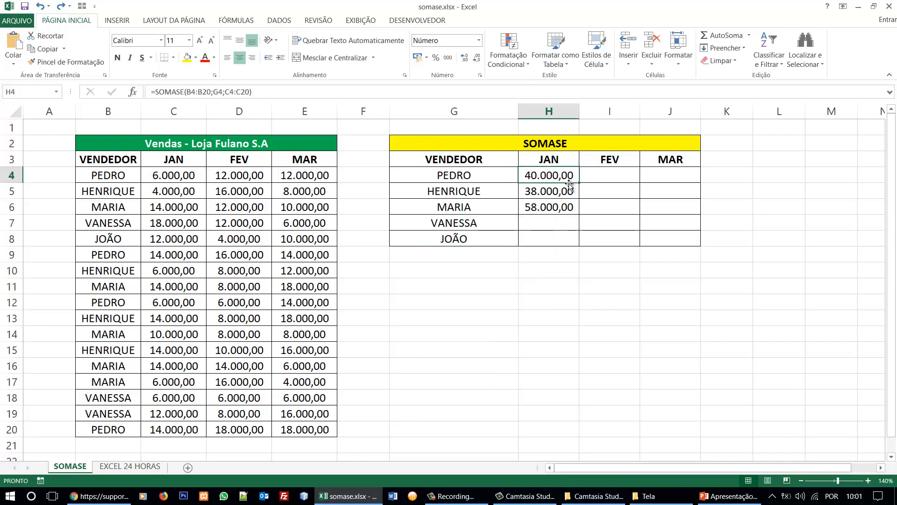
{"action": "left_click", "coordinate": [601, 175]}
{"action": "left_click", "coordinate": [653, 178]}
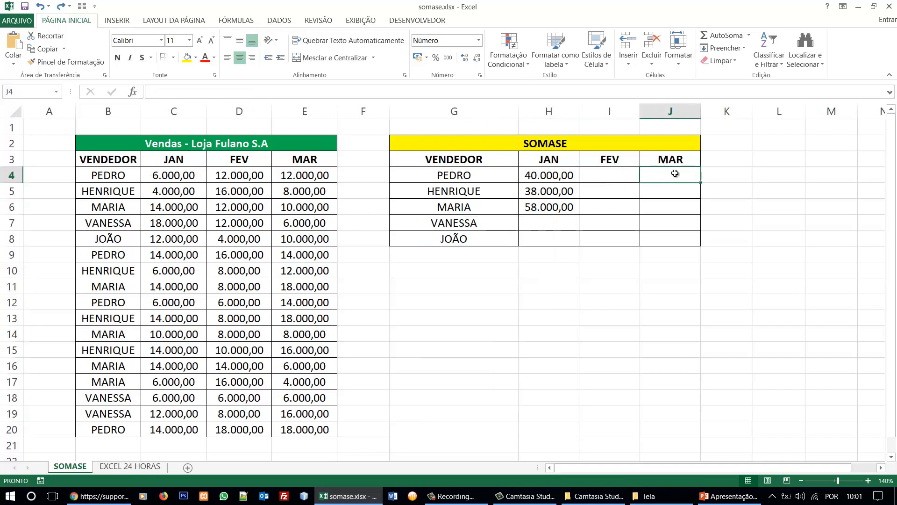
{"action": "left_click", "coordinate": [842, 169]}
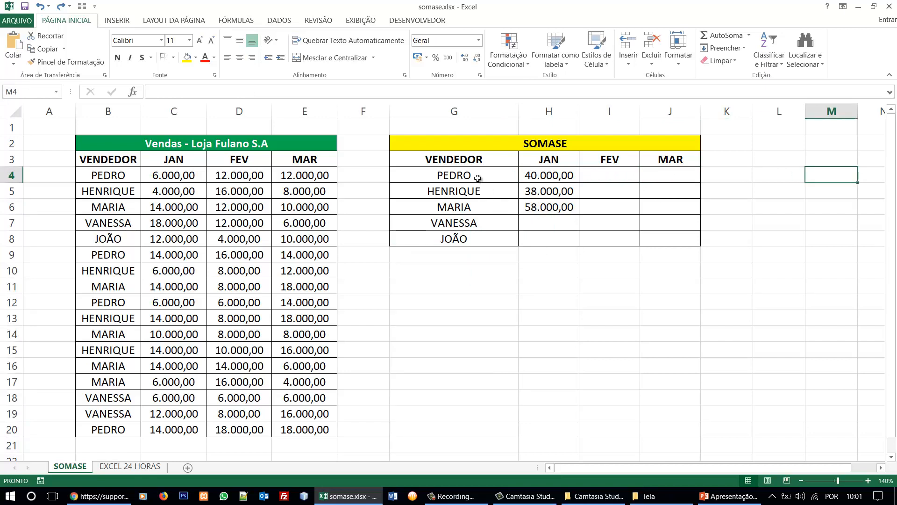
{"action": "left_click_drag", "start_coordinate": [482, 179], "coordinate": [438, 358]}
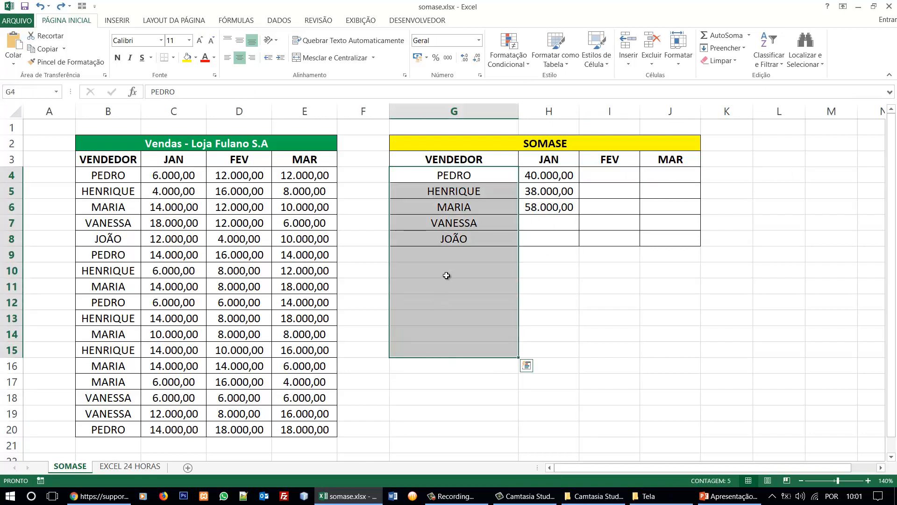
{"action": "left_click_drag", "start_coordinate": [456, 255], "coordinate": [443, 336]}
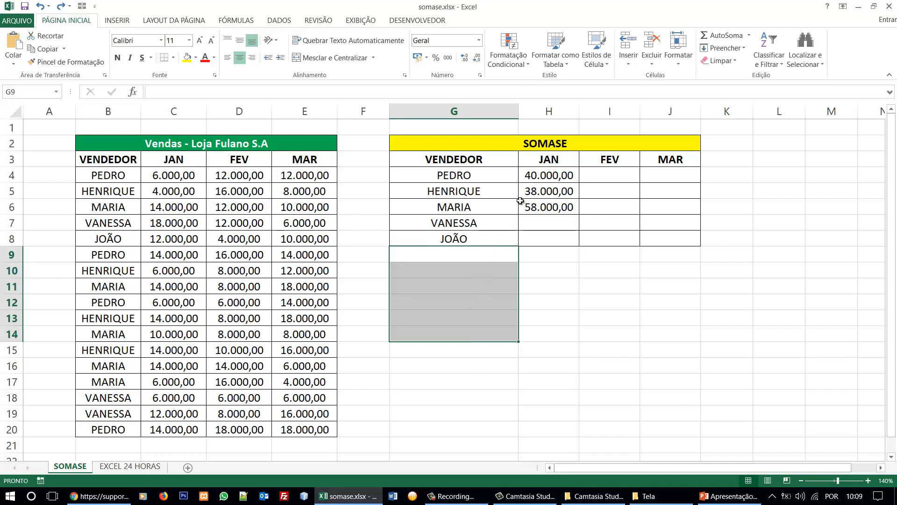
- Check the B4:B20 range in the H4 formula and fill the formula down through H8
{"action": "left_click", "coordinate": [543, 176]}
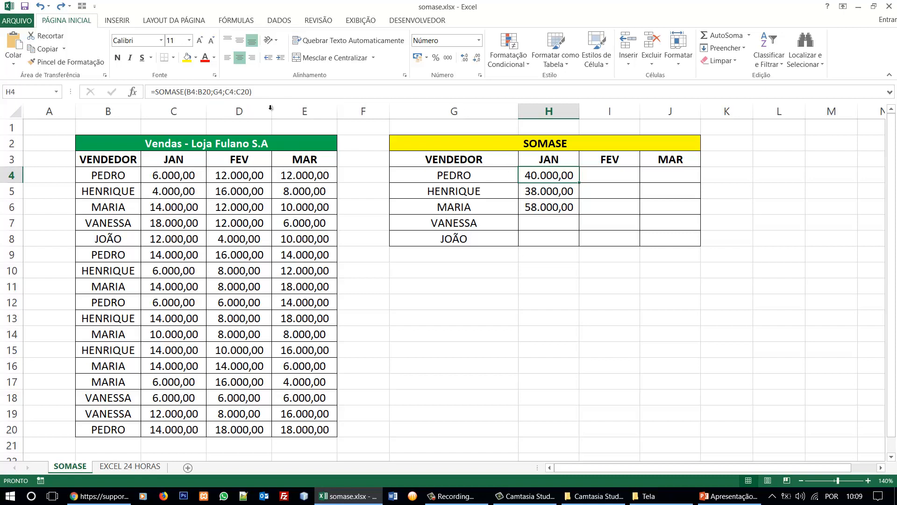
{"action": "left_click_drag", "start_coordinate": [212, 92], "coordinate": [191, 92]}
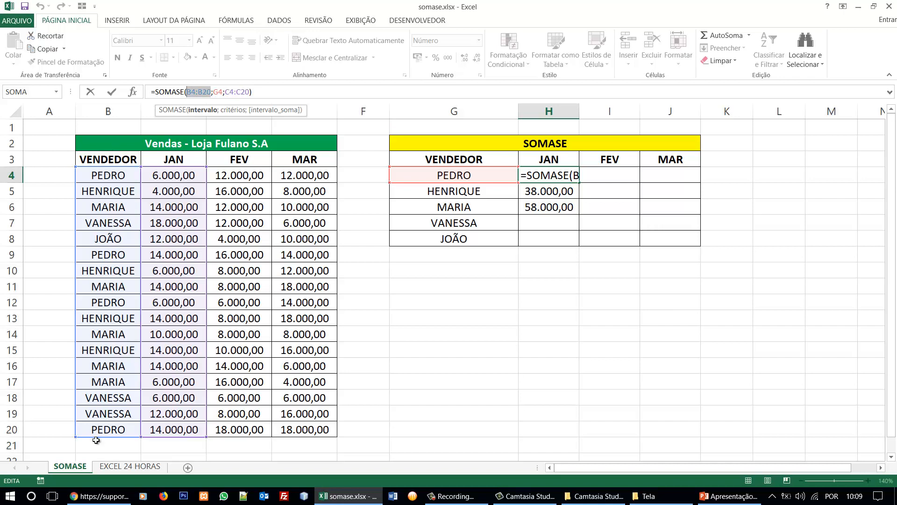
{"action": "key", "text": "Escape"}
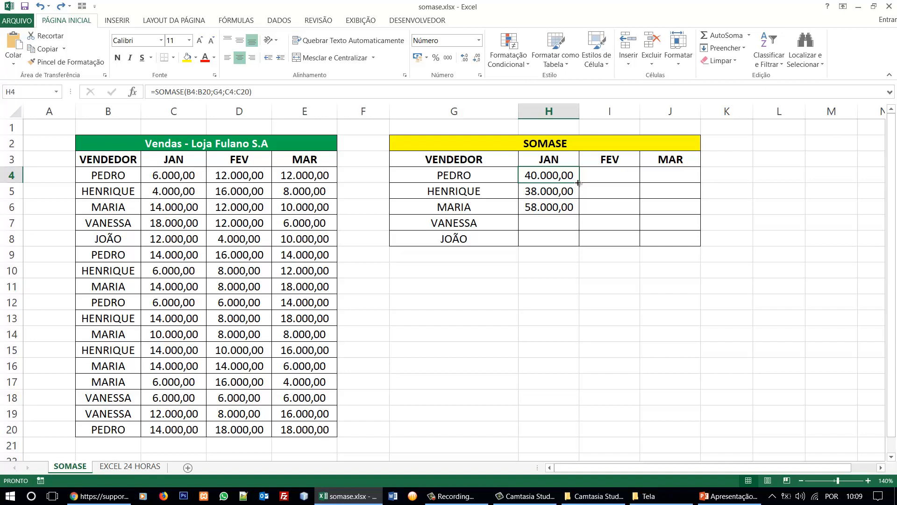
{"action": "left_click_drag", "start_coordinate": [578, 183], "coordinate": [569, 240]}
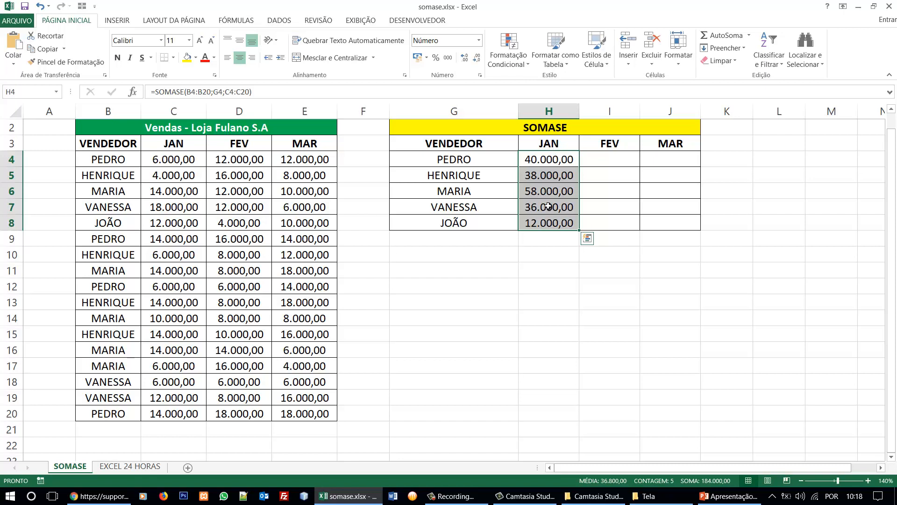
- Review the seller range in H4 again and refill H5:H8 with the January SOMASE formula
{"action": "left_click", "coordinate": [549, 159]}
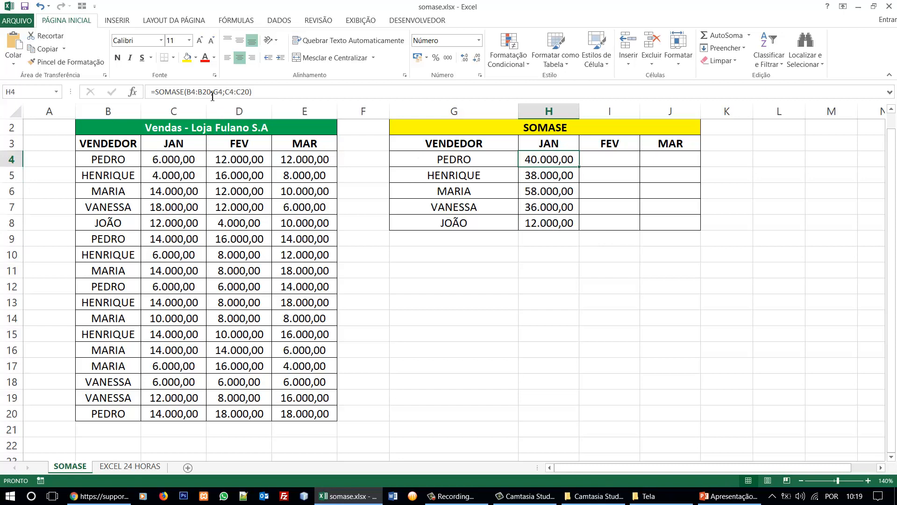
{"action": "left_click_drag", "start_coordinate": [212, 94], "coordinate": [187, 96]}
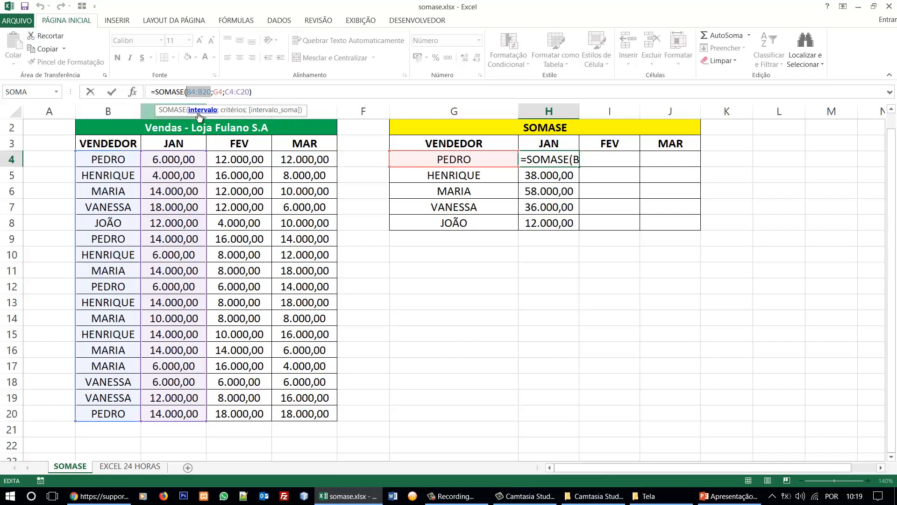
{"action": "key", "text": "ctrl+Return"}
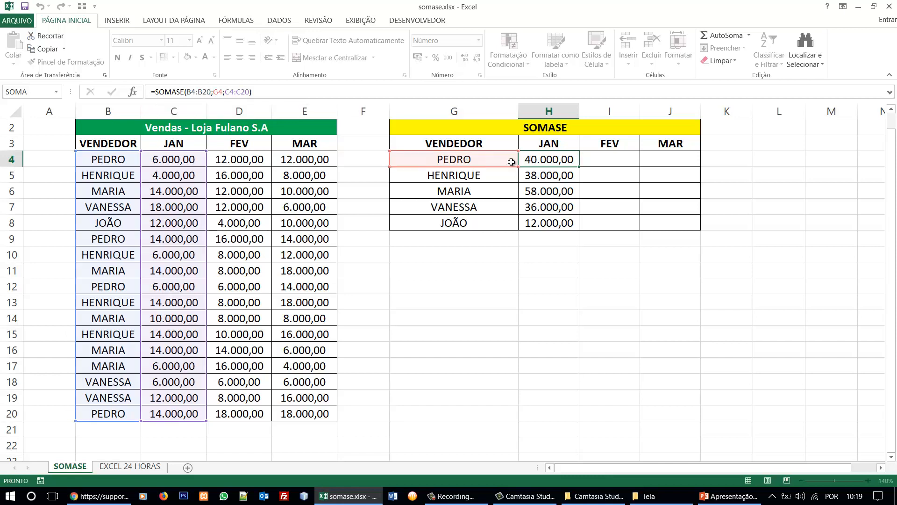
{"action": "left_click_drag", "start_coordinate": [580, 167], "coordinate": [582, 229]}
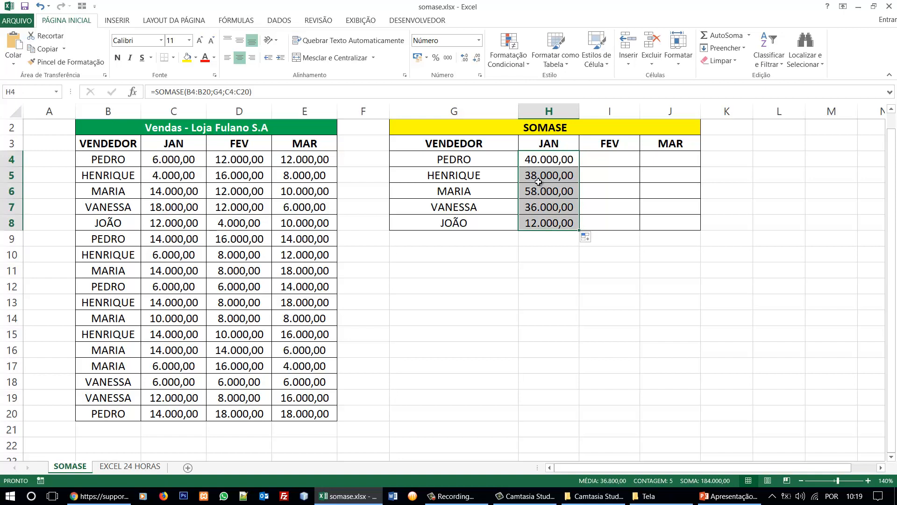
- Compare the seller range in the H4 formula with the ranges in the copied formulas in H5, H7 and H8
{"action": "left_click", "coordinate": [540, 159]}
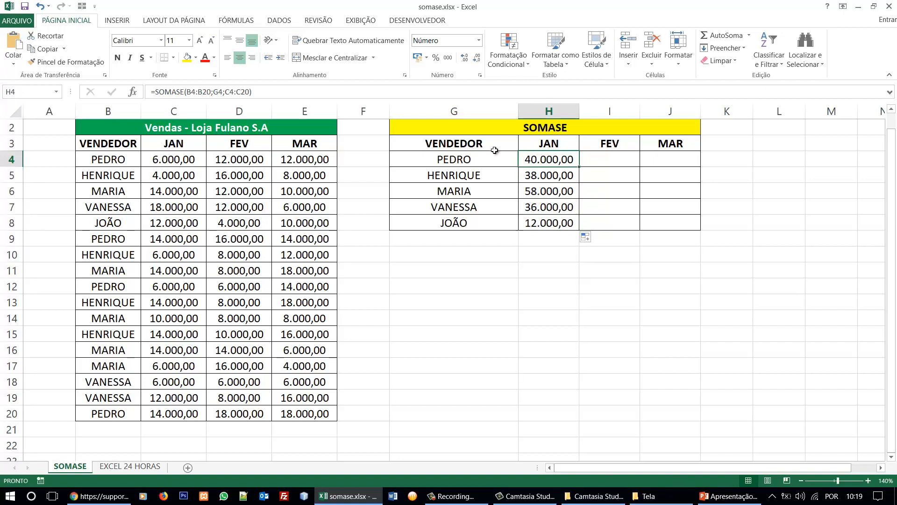
{"action": "left_click", "coordinate": [191, 92]}
{"action": "left_click_drag", "start_coordinate": [192, 92], "coordinate": [212, 92]}
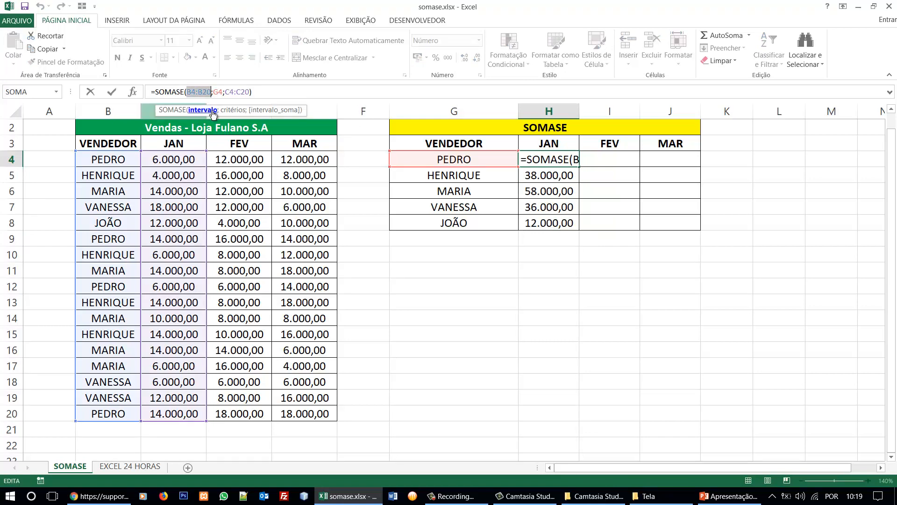
{"action": "key", "text": "ctrl+Return"}
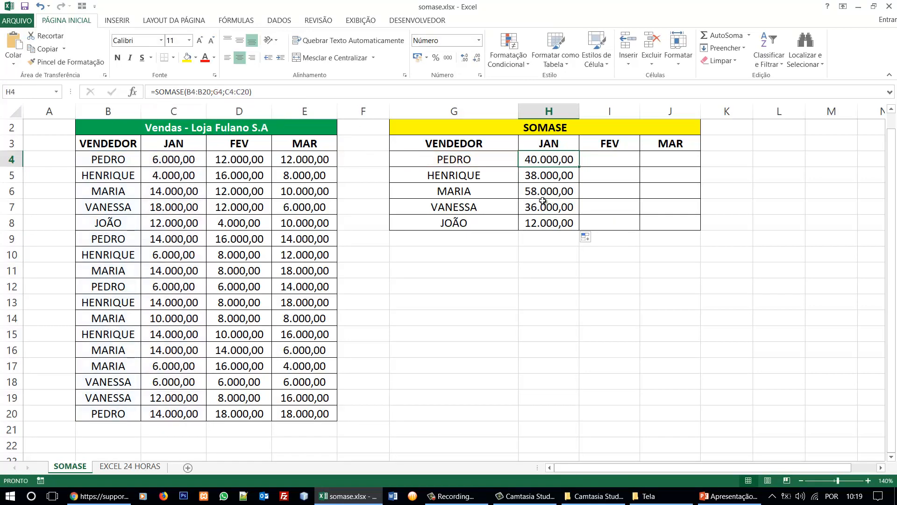
{"action": "left_click", "coordinate": [555, 176]}
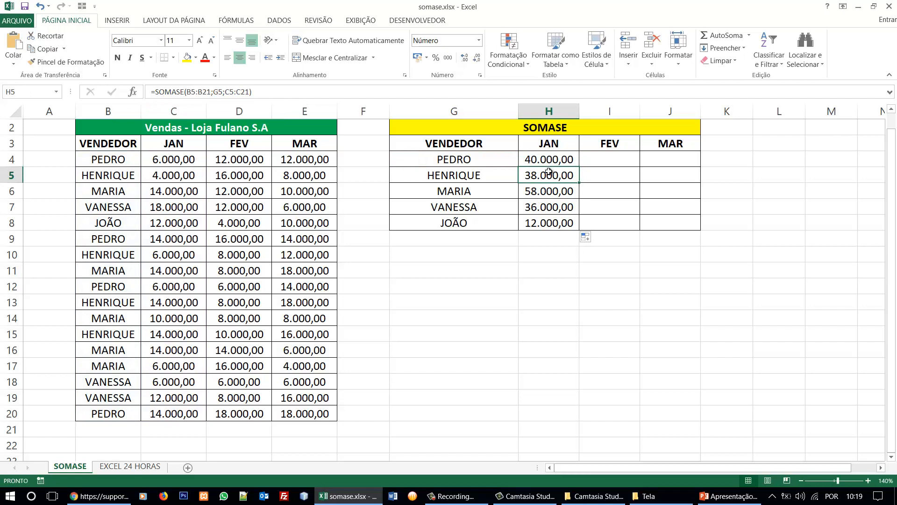
{"action": "left_click", "coordinate": [206, 91]}
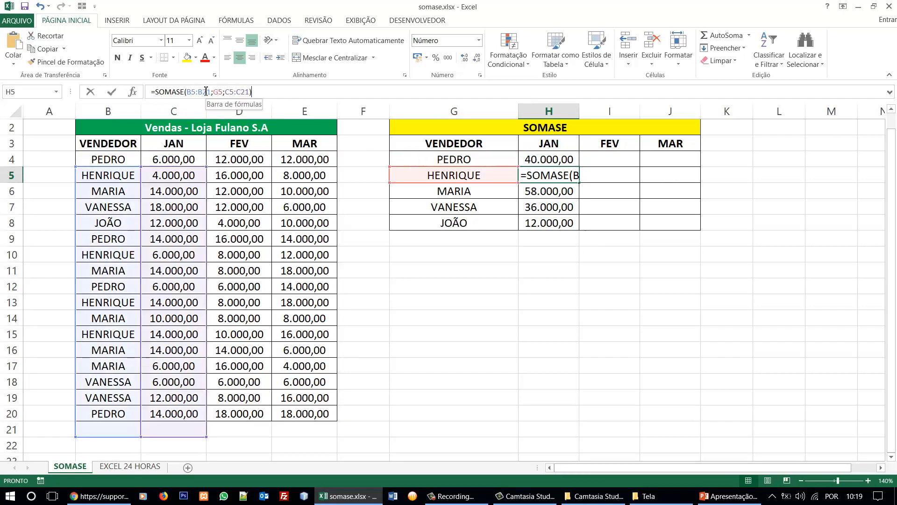
{"action": "left_click_drag", "start_coordinate": [212, 92], "coordinate": [187, 92]}
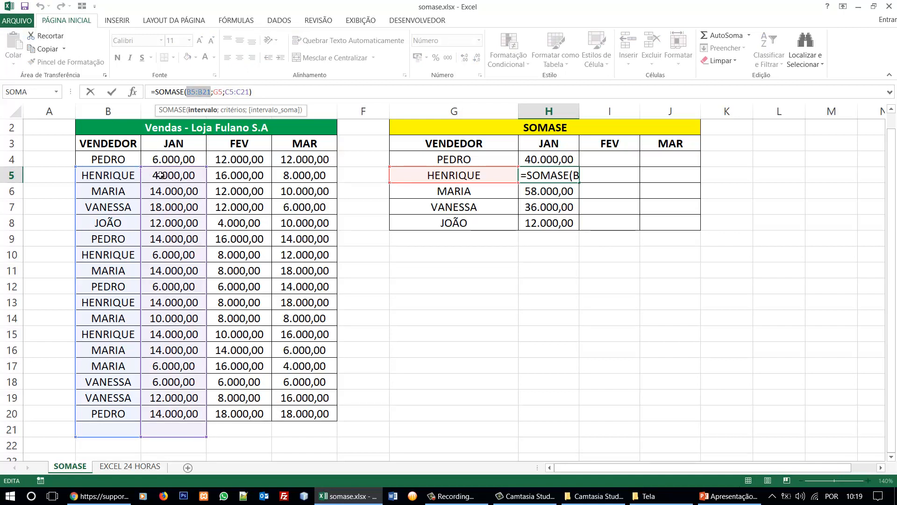
{"action": "key", "text": "ctrl+Return"}
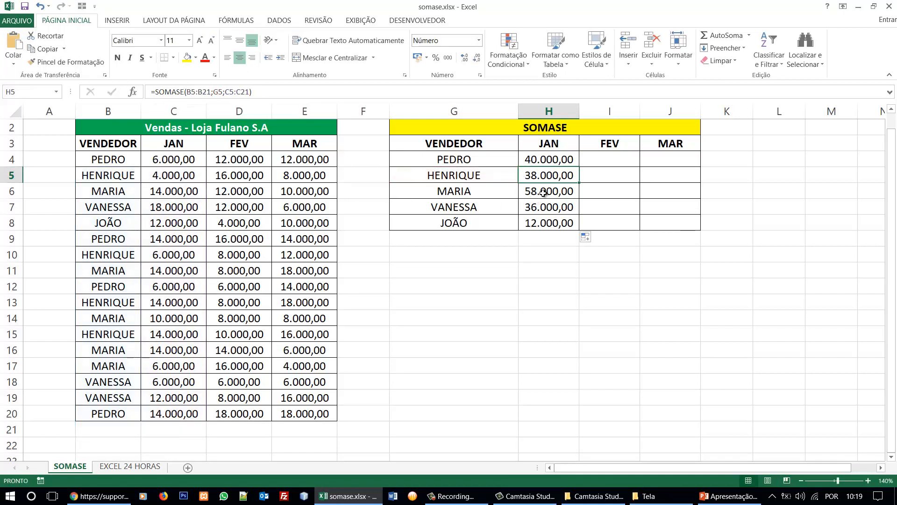
{"action": "left_click", "coordinate": [537, 208]}
{"action": "left_click", "coordinate": [538, 220]}
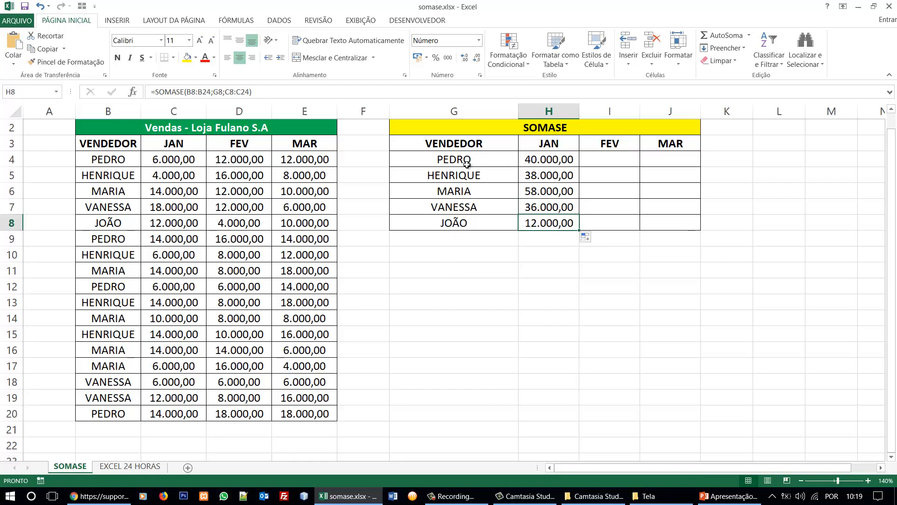
- Swap the seller names in G4 and G7 of the summary table to test the January formulas
{"action": "left_click", "coordinate": [452, 207]}
{"action": "left_click", "coordinate": [449, 159]}
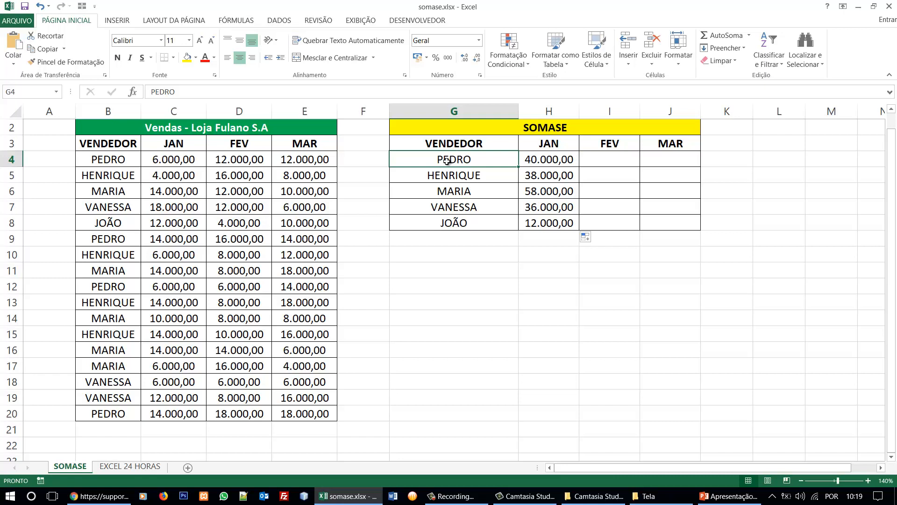
{"action": "type", "text": "VANESSA"}
{"action": "key", "text": "Return"}
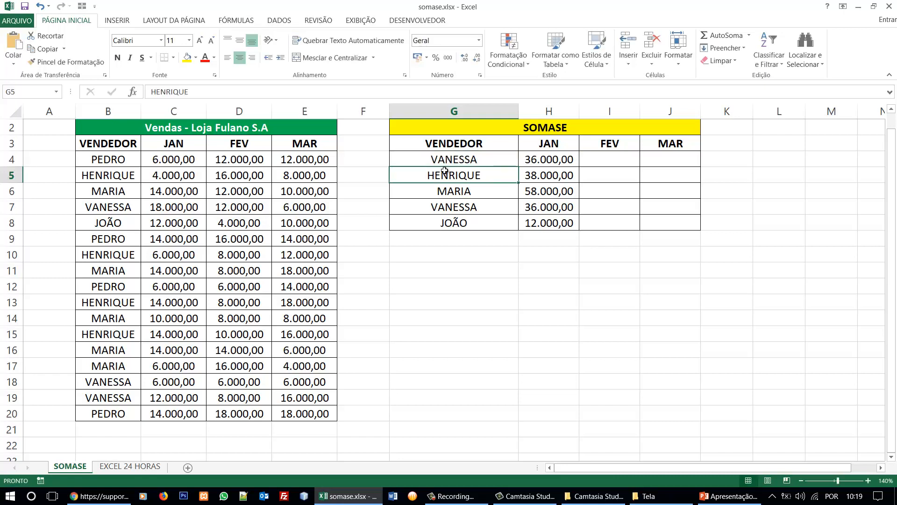
{"action": "left_click", "coordinate": [430, 207]}
{"action": "type", "text": "PED"}
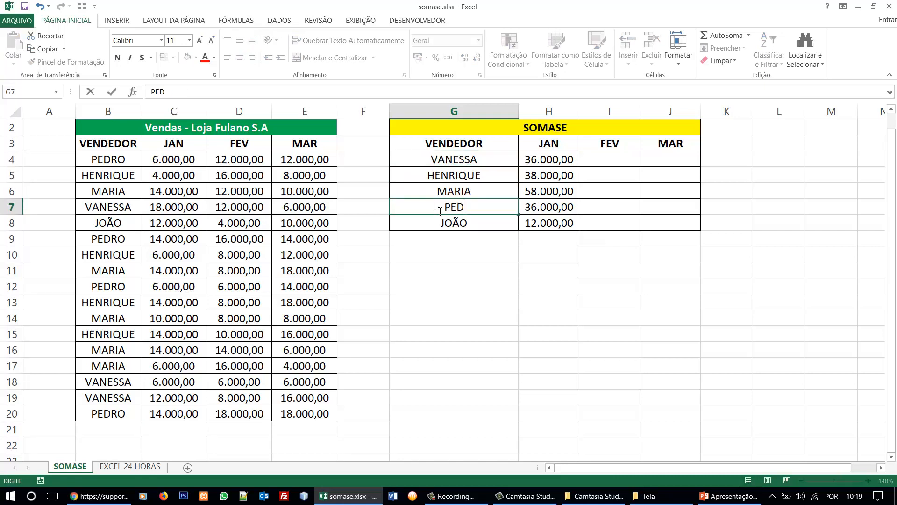
{"action": "type", "text": "RO"}
{"action": "key", "text": "Return"}
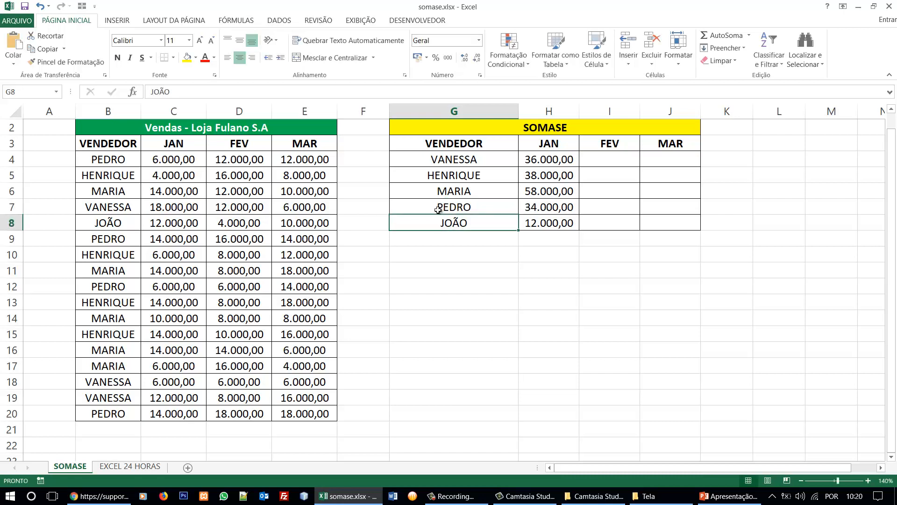
- Inspect the January formulas in H4 and H7, and undo and redo the seller-name swap to compare the totals
{"action": "left_click", "coordinate": [545, 158]}
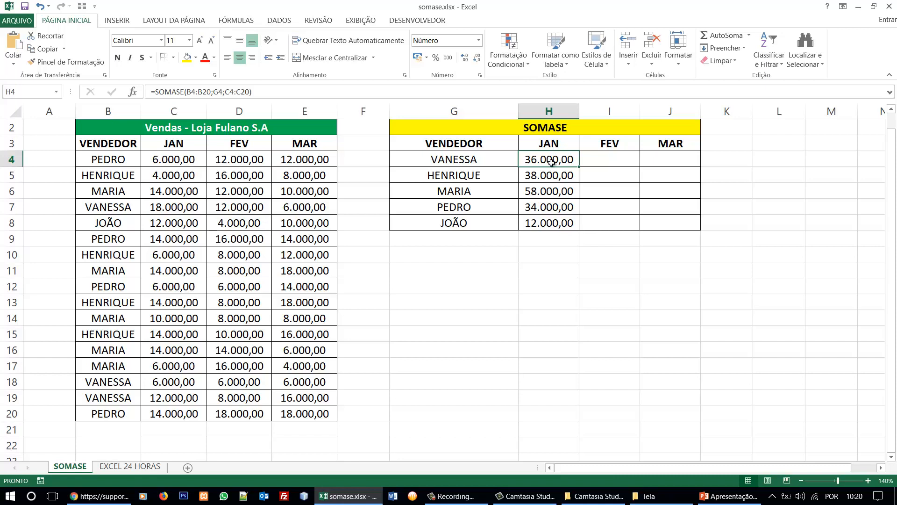
{"action": "left_click", "coordinate": [548, 208]}
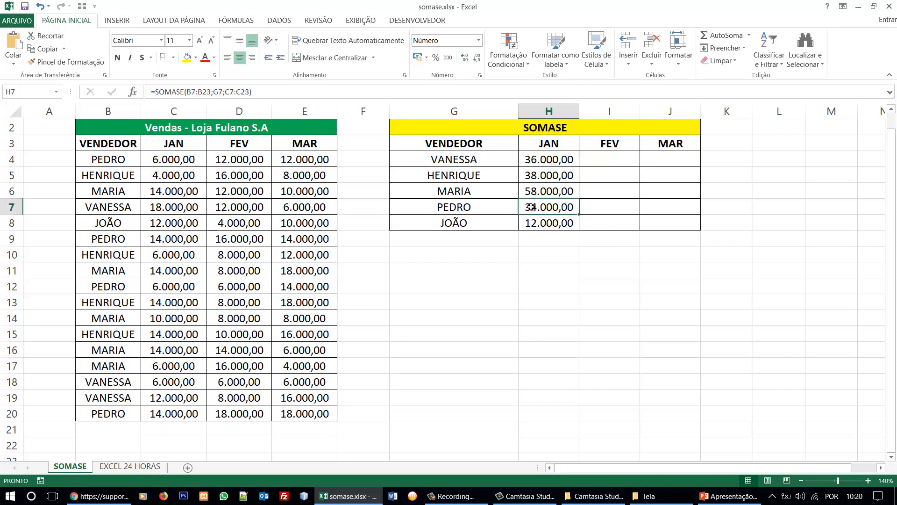
{"action": "left_click", "coordinate": [41, 6]}
{"action": "left_click", "coordinate": [41, 7]}
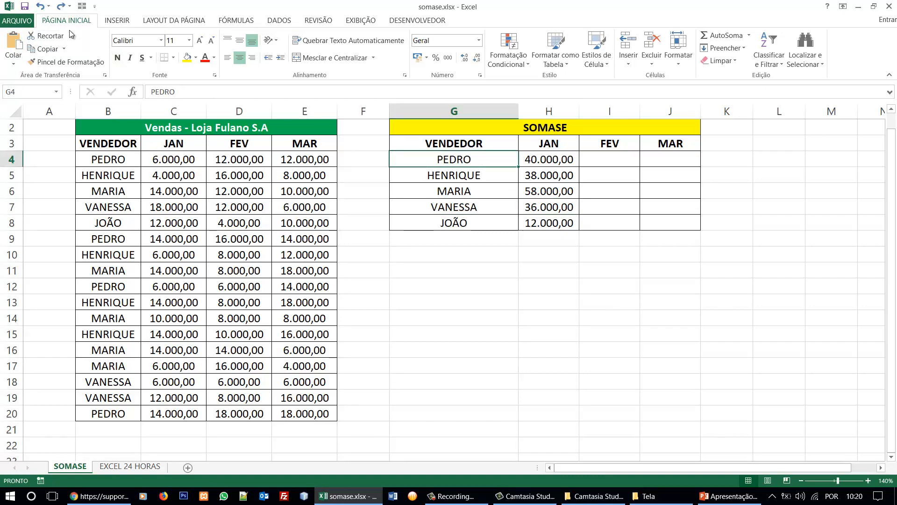
{"action": "left_click", "coordinate": [61, 8]}
{"action": "left_click", "coordinate": [60, 7]}
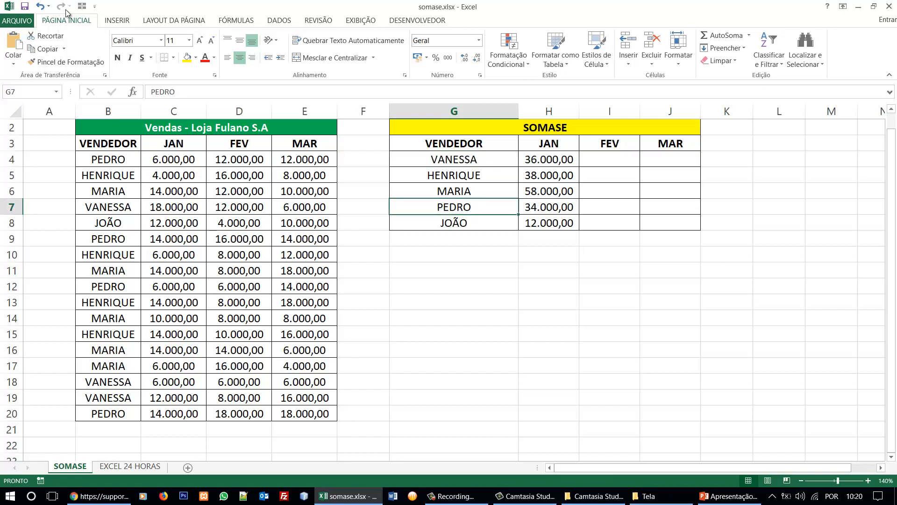
- Compare the ranges in the H4, H5 and H7 formulas, and open the H7 formula to examine its referenced cells
{"action": "left_click", "coordinate": [556, 206]}
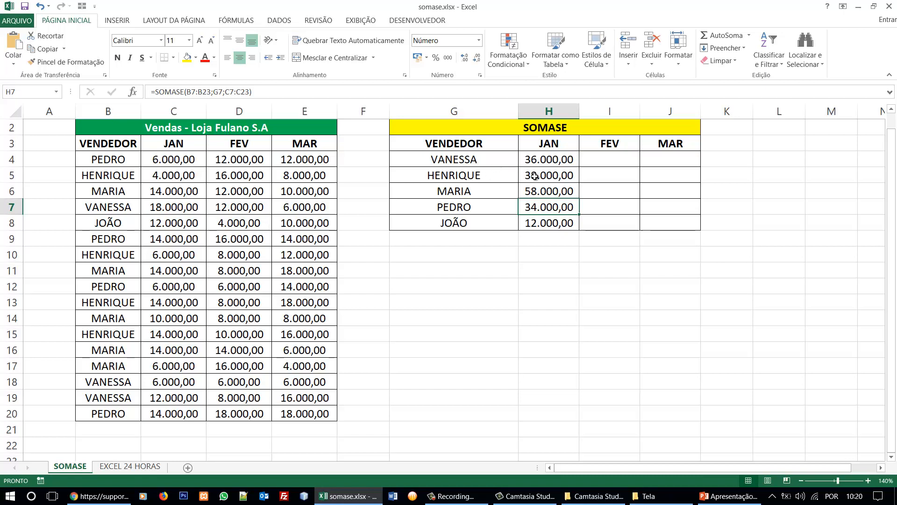
{"action": "left_click", "coordinate": [541, 160]}
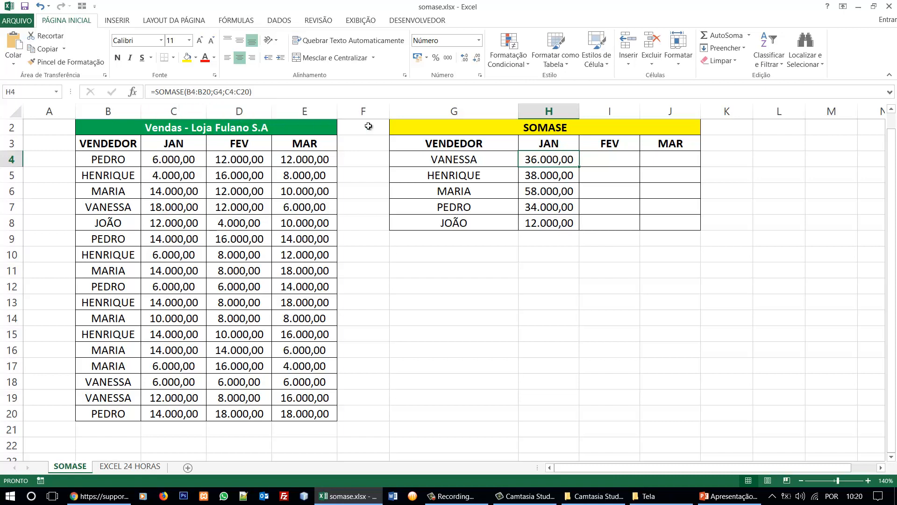
{"action": "left_click", "coordinate": [549, 175]}
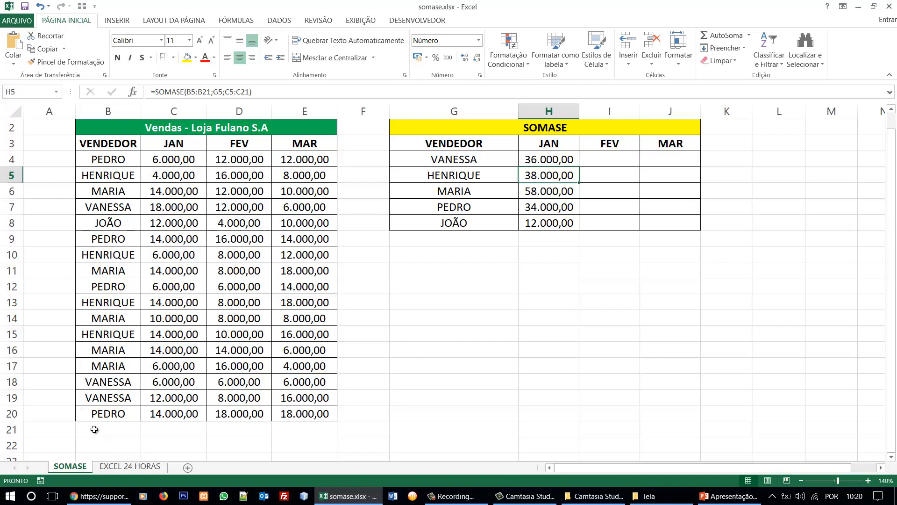
{"action": "left_click", "coordinate": [543, 207]}
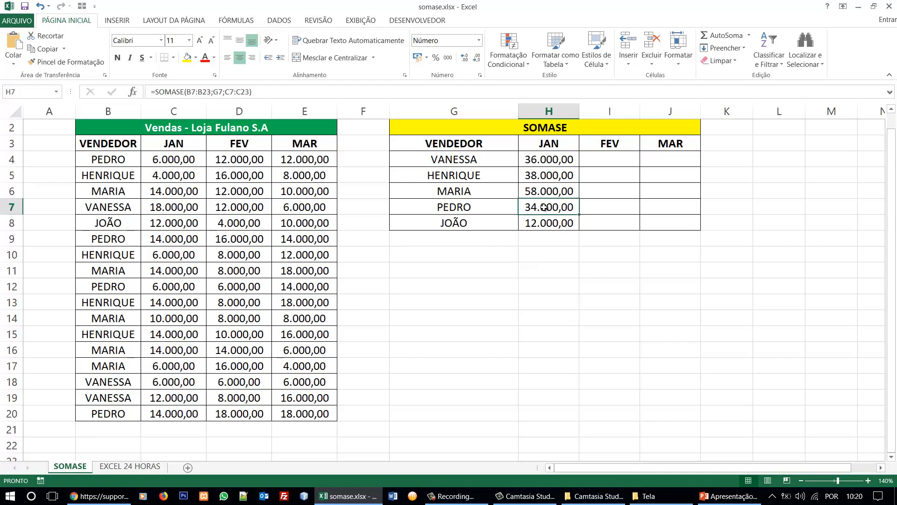
{"action": "double_click", "coordinate": [543, 207]}
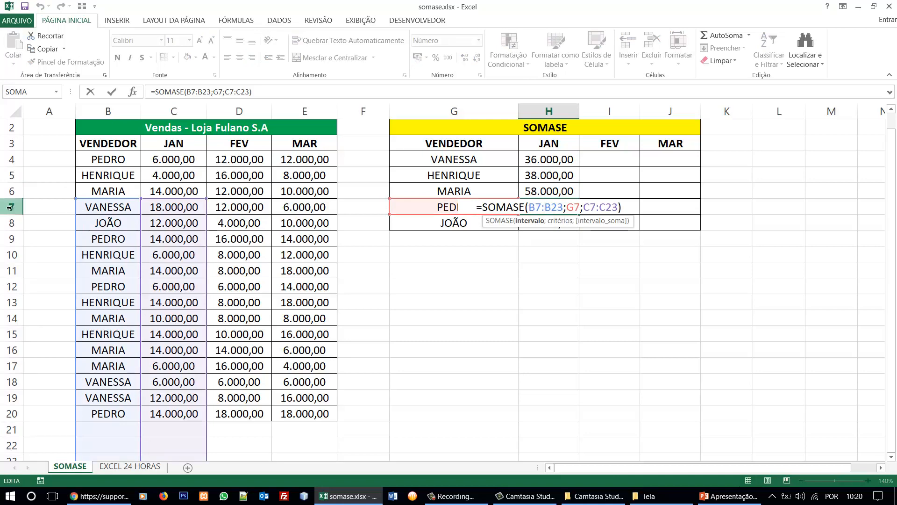
- Examine the rows covered by the ranges in the H7 formula, and return to the H4 formula for comparison
{"action": "left_click", "coordinate": [205, 91]}
{"action": "scroll", "coordinate": [54, 439], "scroll_direction": "down", "scroll_amount": 2}
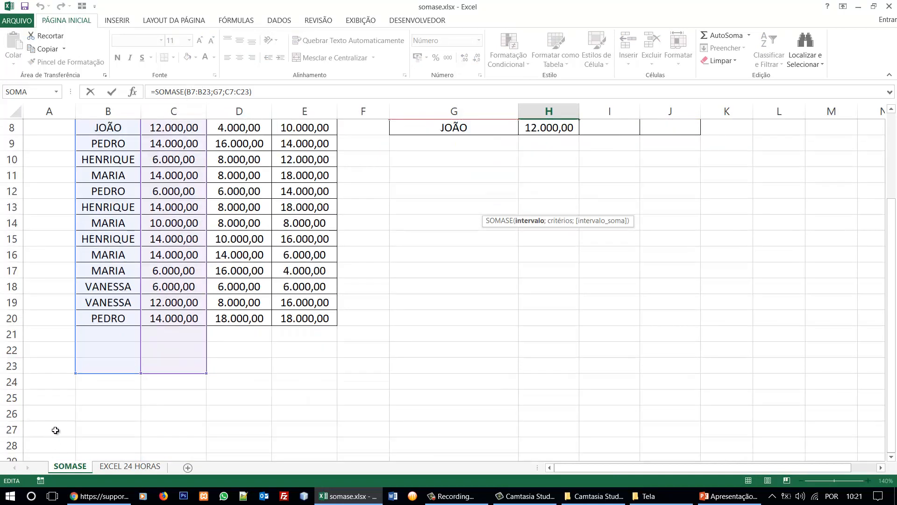
{"action": "scroll", "coordinate": [78, 360], "scroll_direction": "up", "scroll_amount": 3}
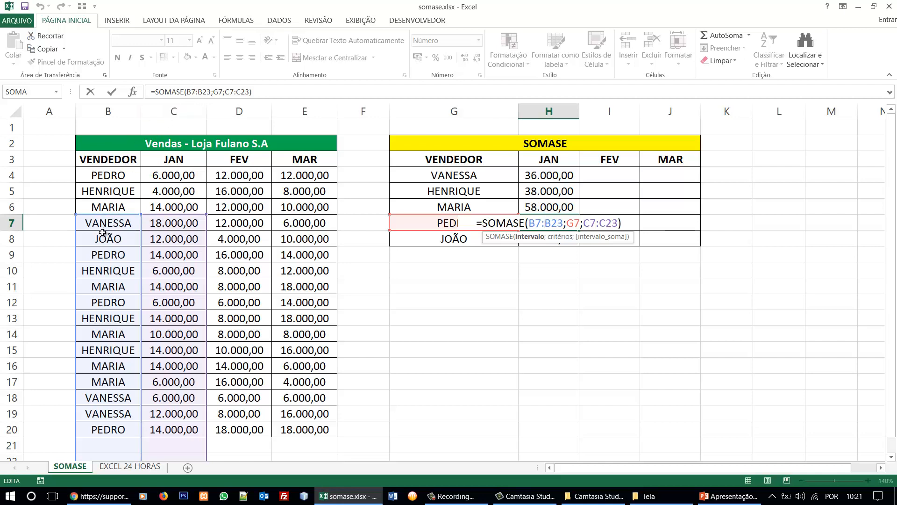
{"action": "key", "text": "ctrl+Return"}
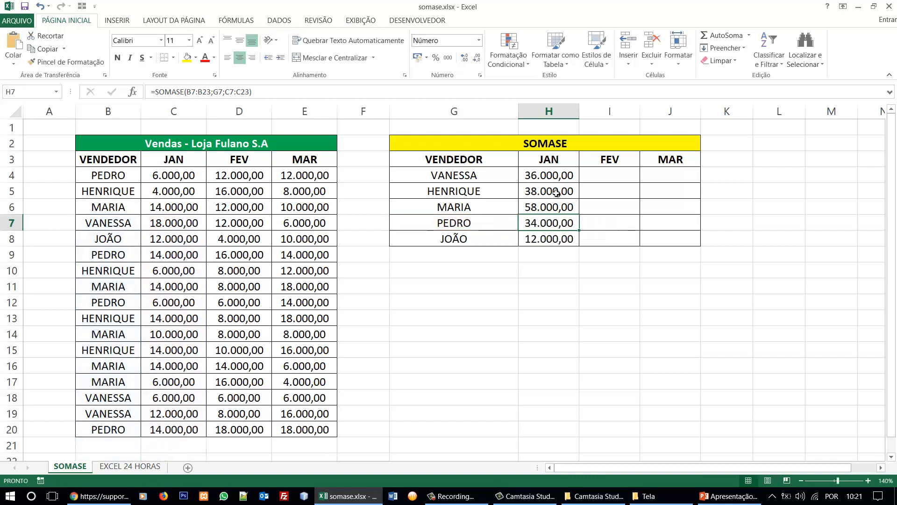
{"action": "left_click", "coordinate": [535, 178]}
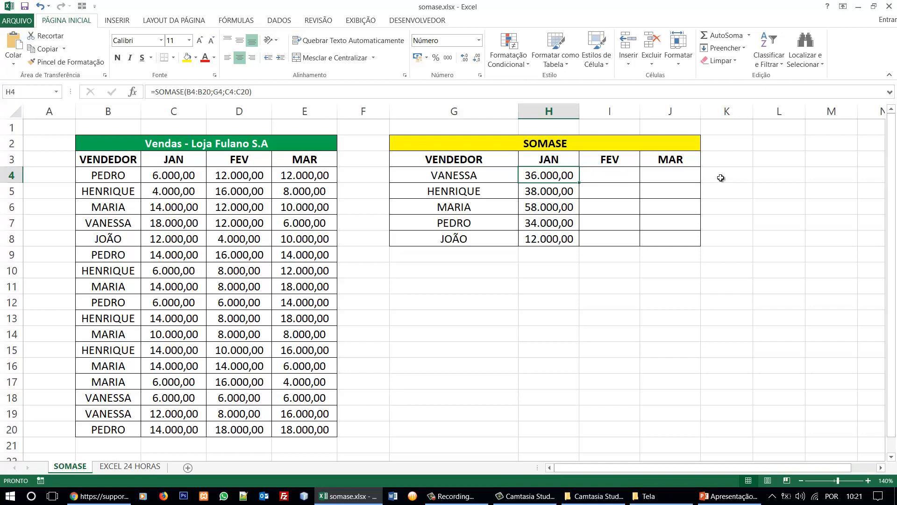
- Enter a $ sign in K4 beside the summary table to show the symbol used for locking references
{"action": "left_click", "coordinate": [721, 178]}
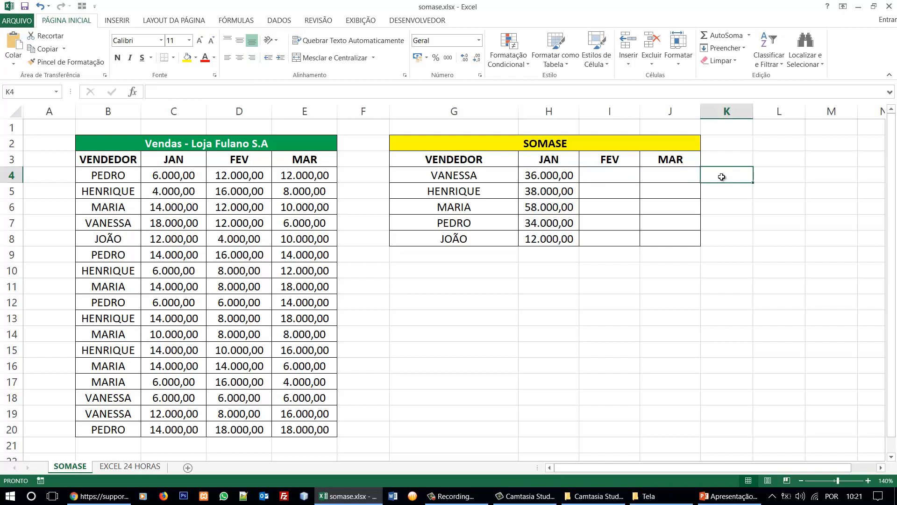
{"action": "type", "text": "$"}
{"action": "key", "text": "Return"}
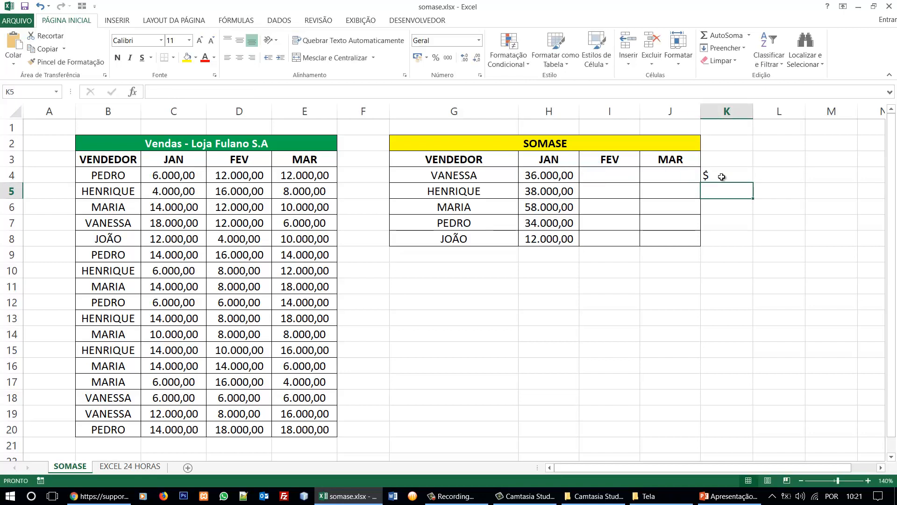
{"action": "left_click", "coordinate": [715, 177]}
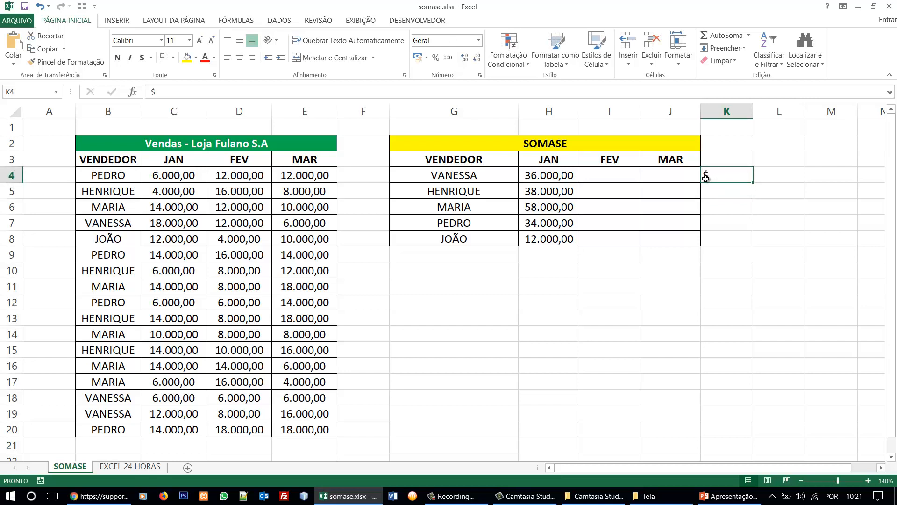
- Inspect the seller range in the H4 formula and select the matching cells B4:B20 in the sales table
{"action": "left_click", "coordinate": [557, 177]}
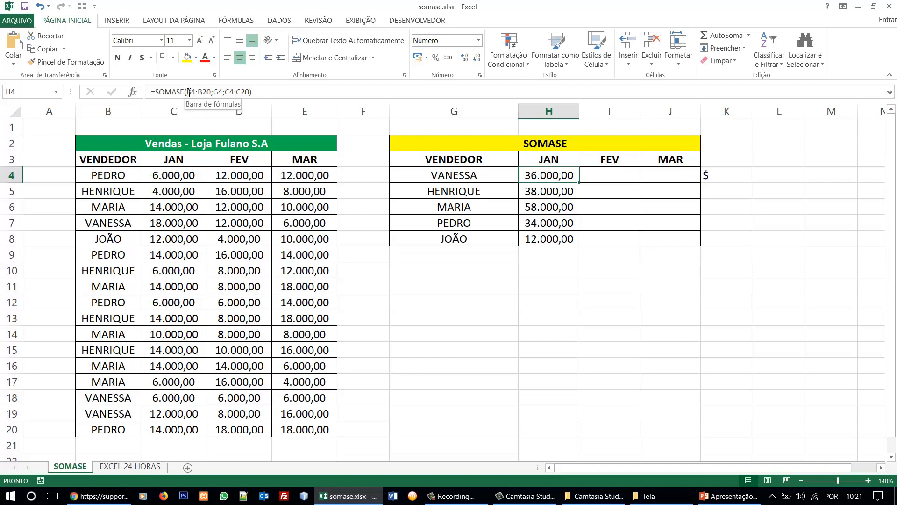
{"action": "left_click", "coordinate": [192, 92]}
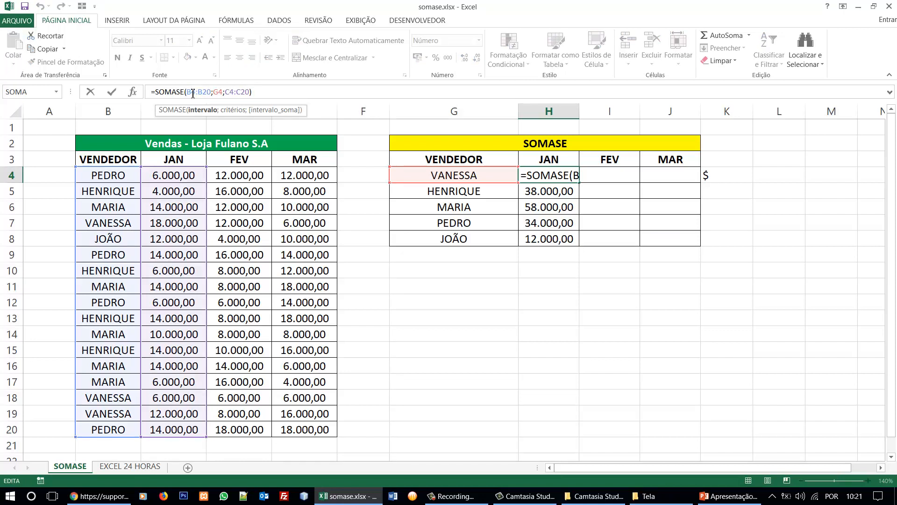
{"action": "key", "text": "Escape"}
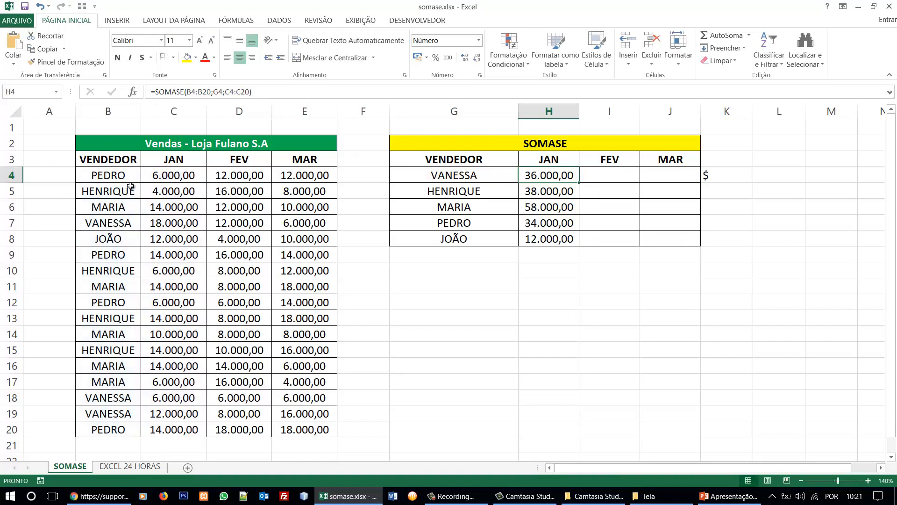
{"action": "left_click_drag", "start_coordinate": [122, 174], "coordinate": [98, 426]}
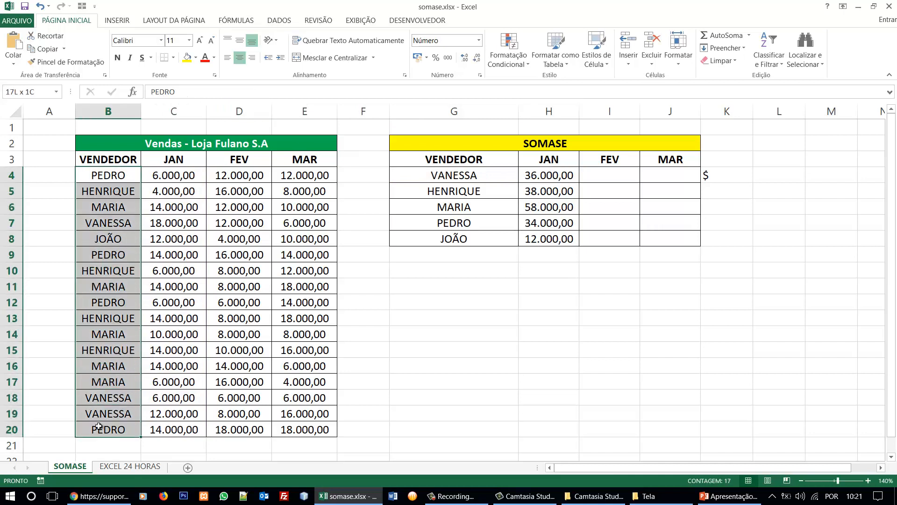
- Clear the $ sign from K4
{"action": "left_click", "coordinate": [708, 175]}
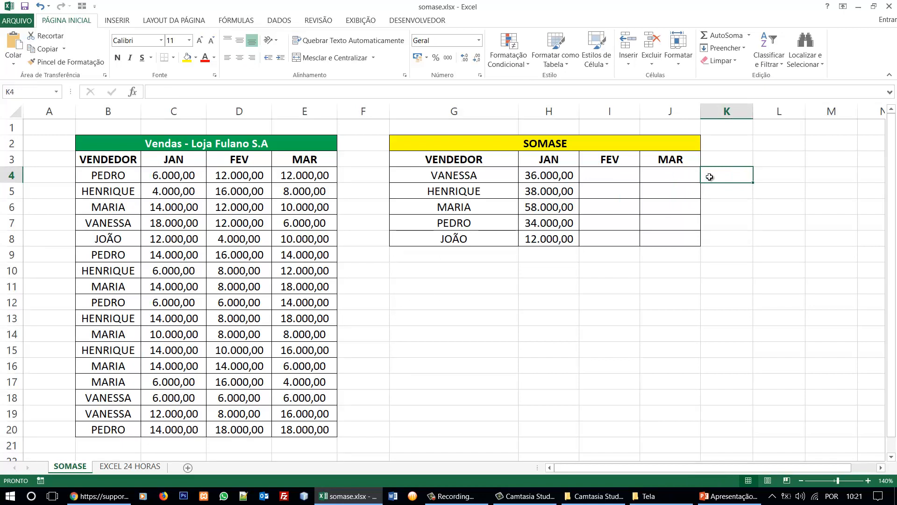
{"action": "key", "text": "Delete"}
- Highlight the B4:B20 range in the H4 formula and compare it with the ranges in the H5 and H6 formulas
{"action": "left_click", "coordinate": [547, 176]}
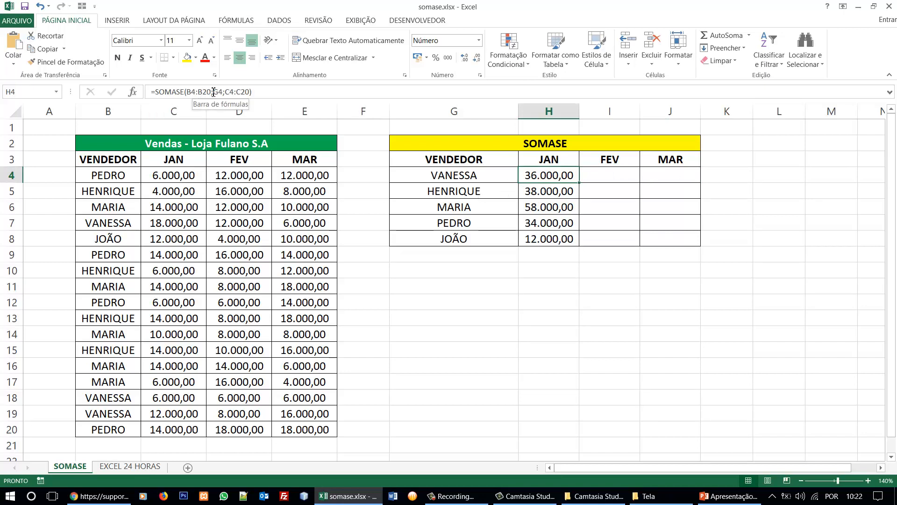
{"action": "left_click_drag", "start_coordinate": [213, 93], "coordinate": [190, 92]}
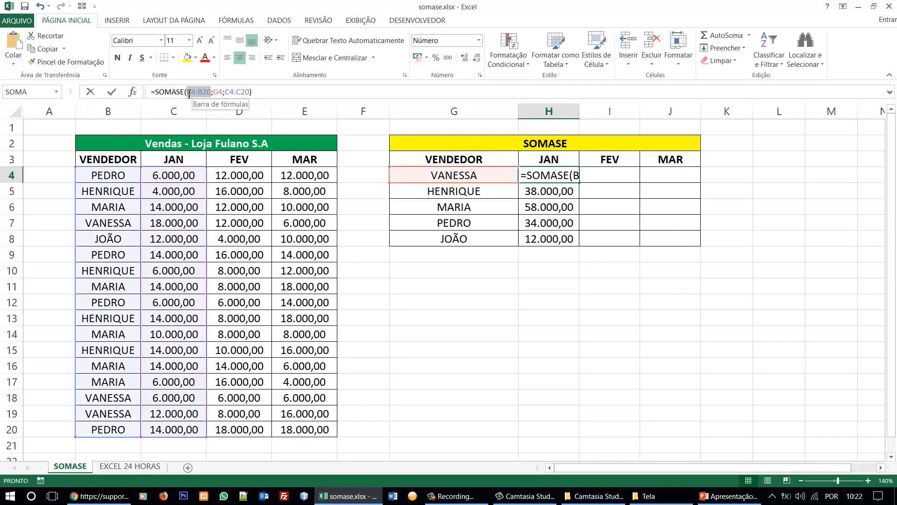
{"action": "key", "text": "Escape"}
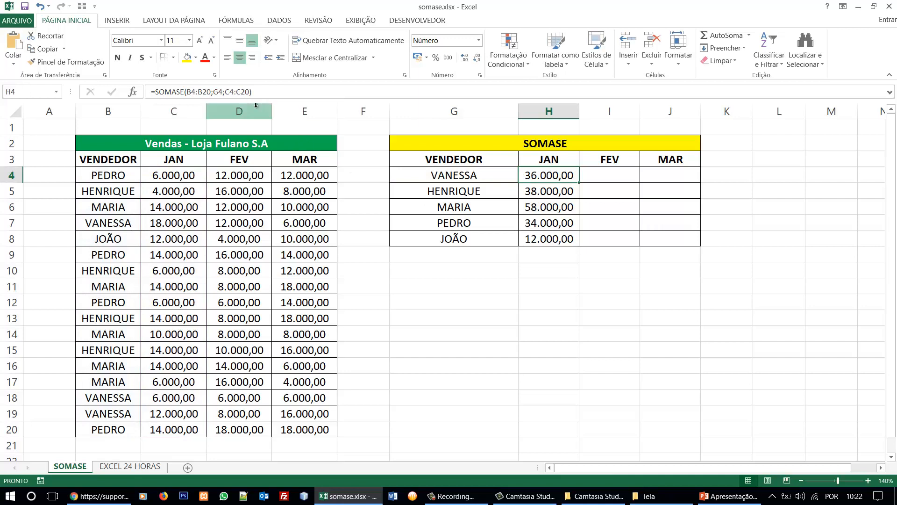
{"action": "left_click", "coordinate": [560, 192]}
{"action": "left_click", "coordinate": [545, 207]}
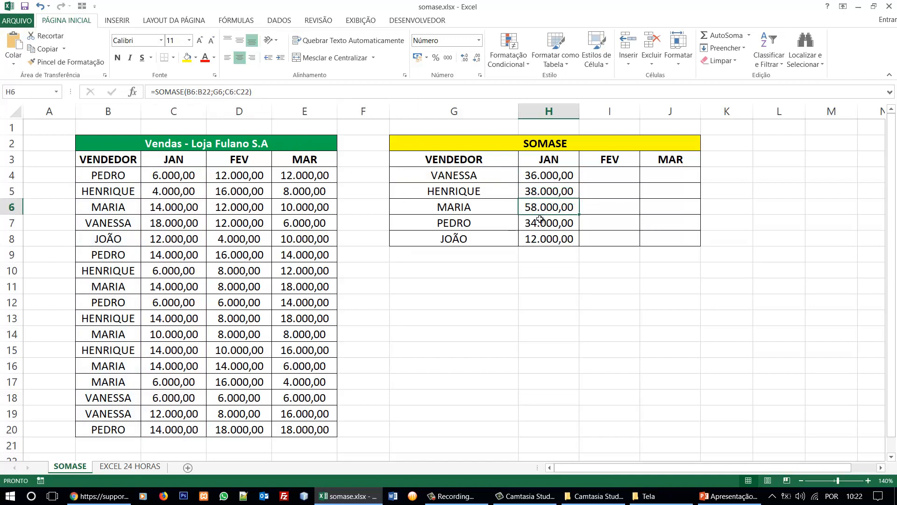
- Make the seller range in the H4 formula absolute as $B$4:$B$20 and fill the formula down to H8
{"action": "left_click", "coordinate": [547, 177]}
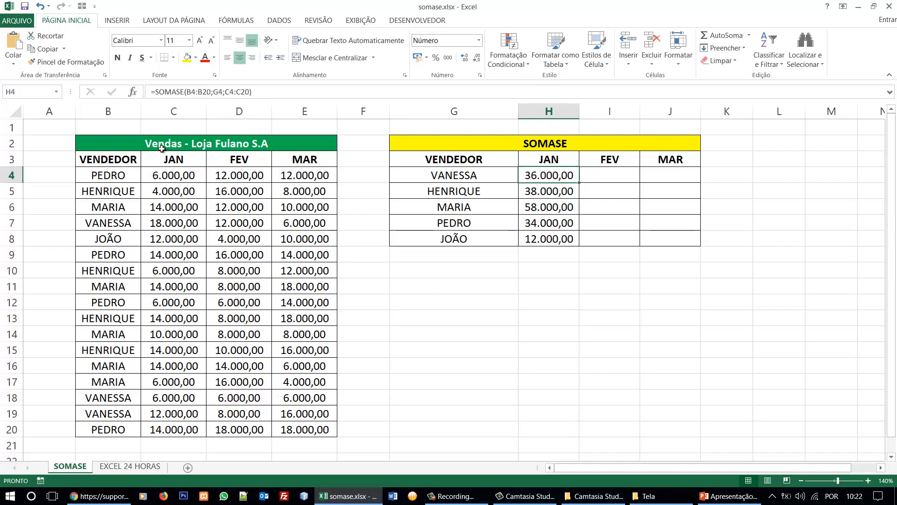
{"action": "left_click", "coordinate": [200, 93]}
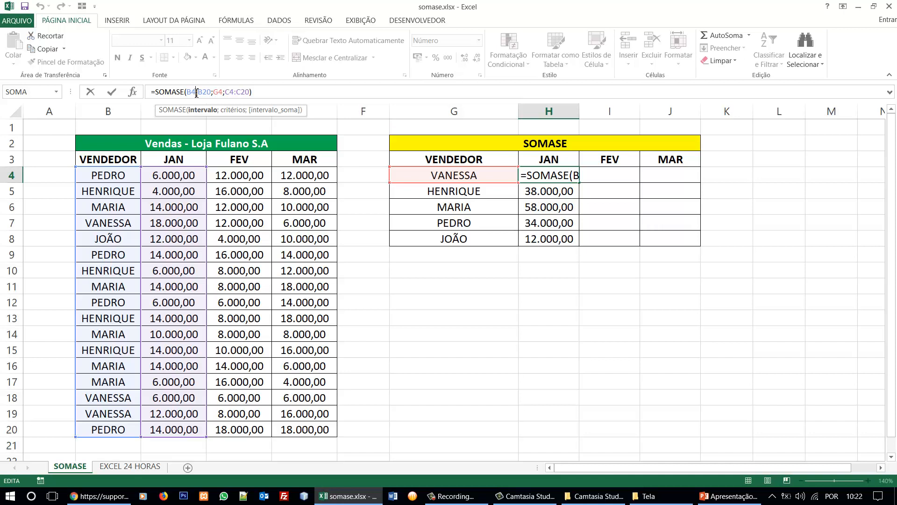
{"action": "key", "text": "F4"}
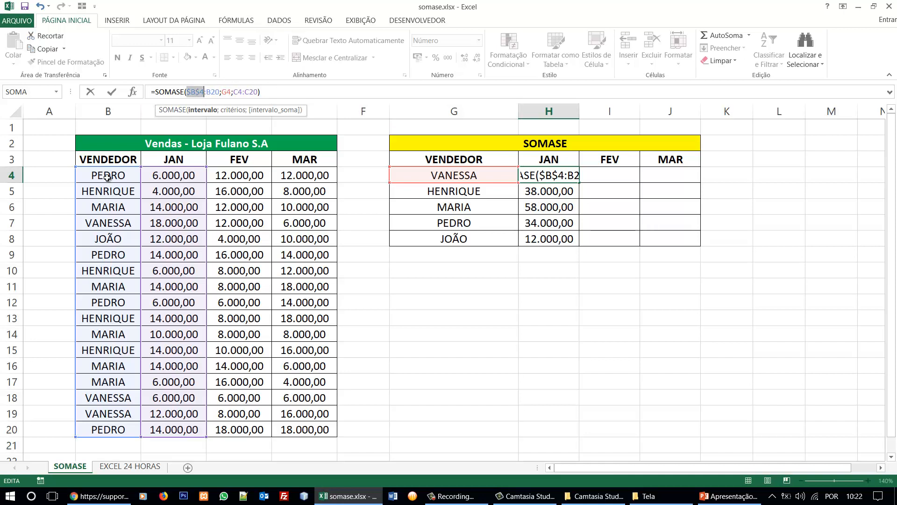
{"action": "left_click", "coordinate": [212, 92]}
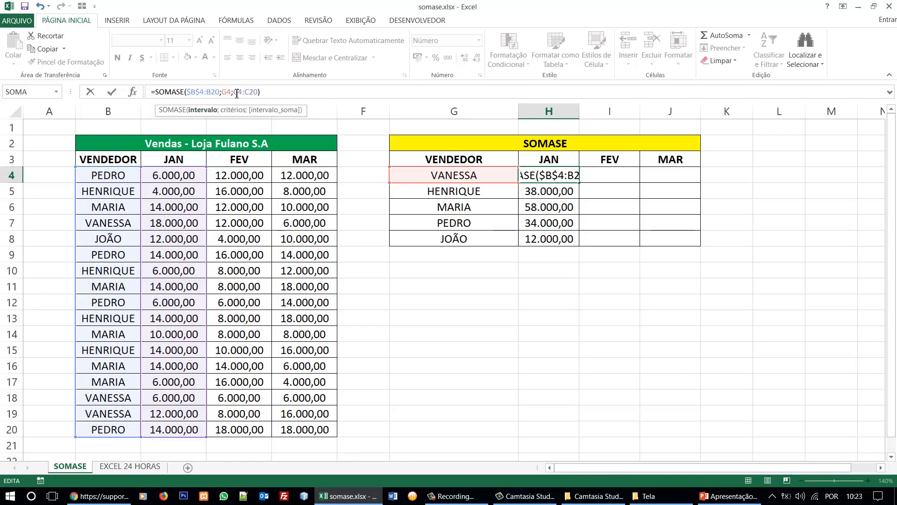
{"action": "key", "text": "F4"}
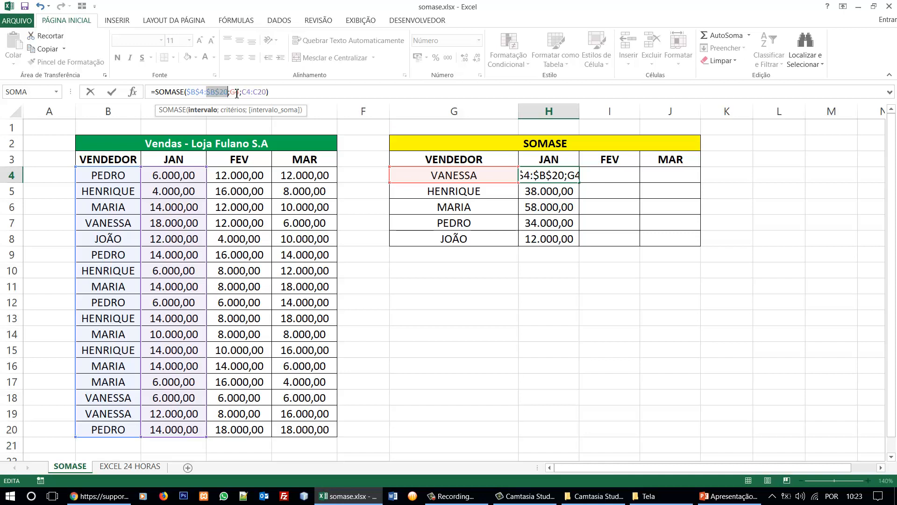
{"action": "key", "text": "ctrl+Return"}
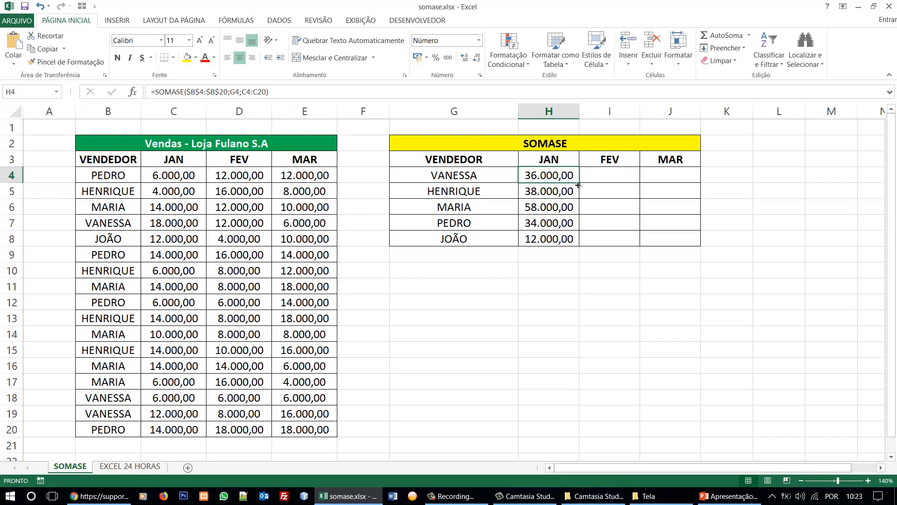
{"action": "left_click_drag", "start_coordinate": [579, 184], "coordinate": [575, 241]}
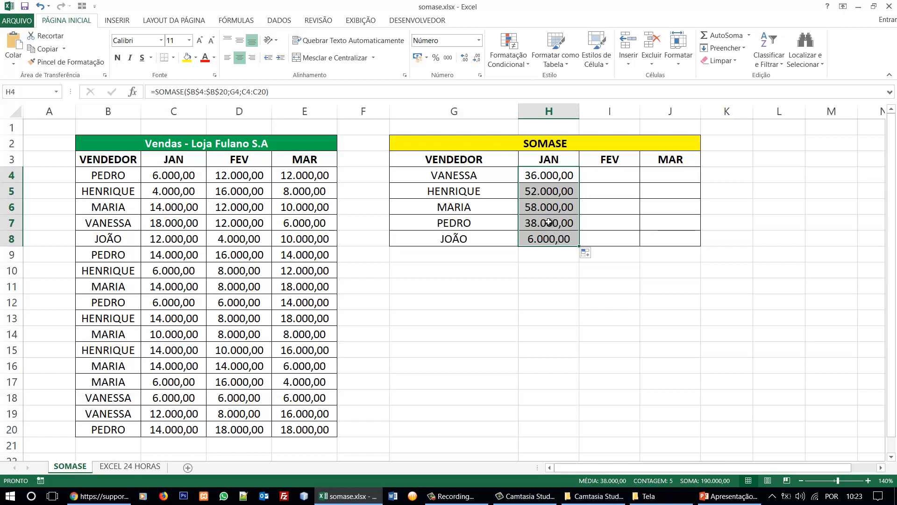
- Make the sum range in the H4 formula absolute as $C$4:$C$20 and fill the formula down to H8
{"action": "left_click", "coordinate": [549, 175]}
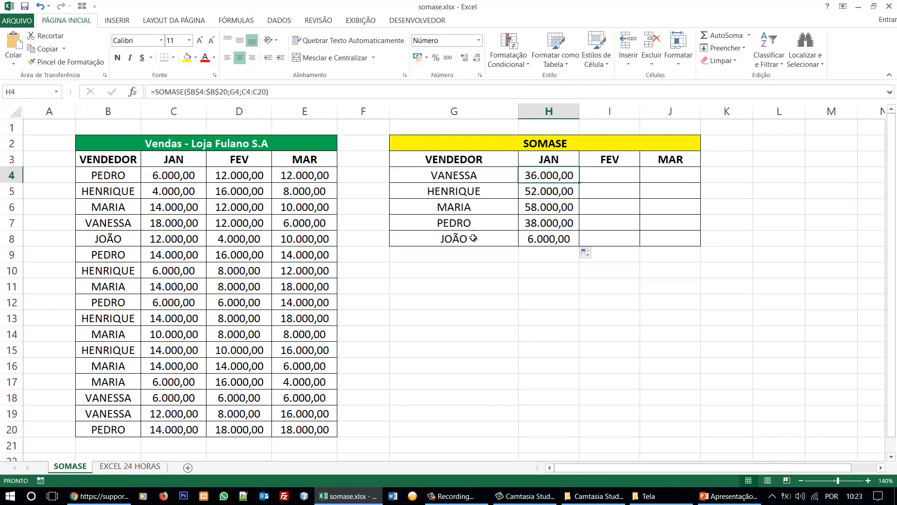
{"action": "left_click_drag", "start_coordinate": [242, 92], "coordinate": [269, 92]}
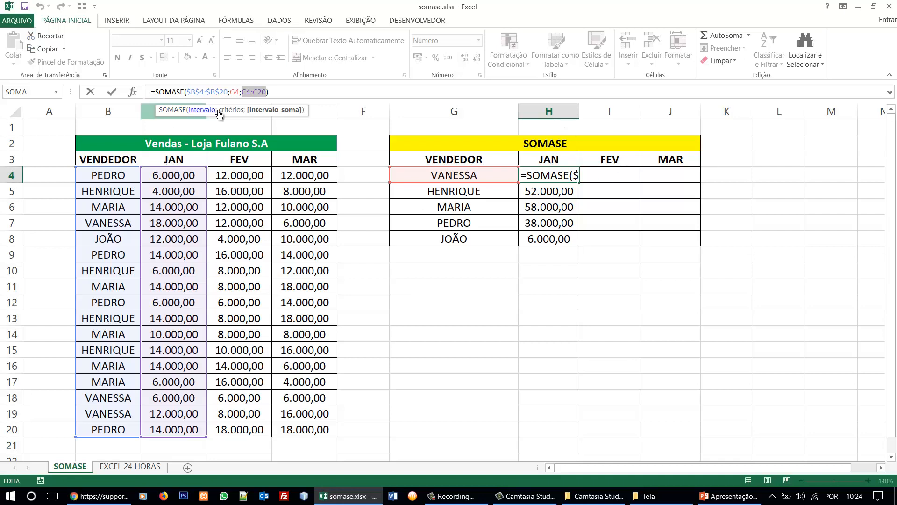
{"action": "left_click", "coordinate": [252, 93]}
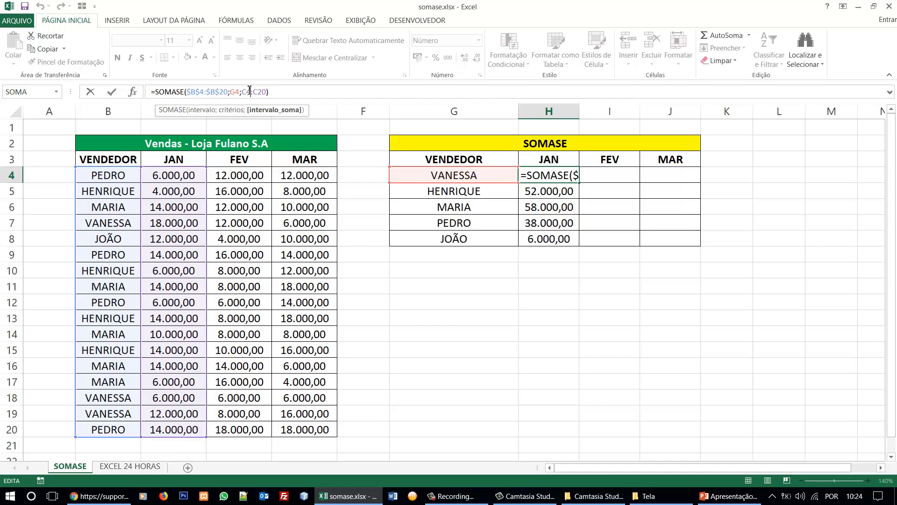
{"action": "key", "text": "F4"}
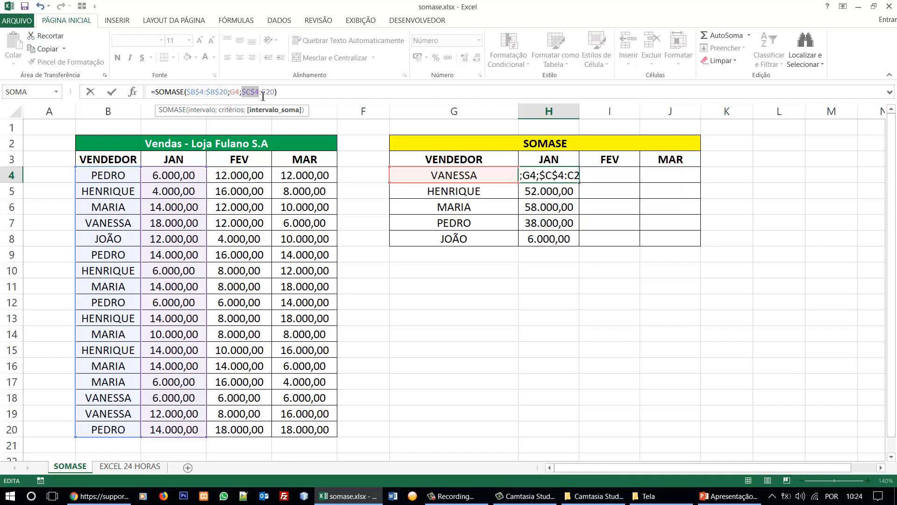
{"action": "left_click", "coordinate": [269, 92]}
{"action": "key", "text": "F4"}
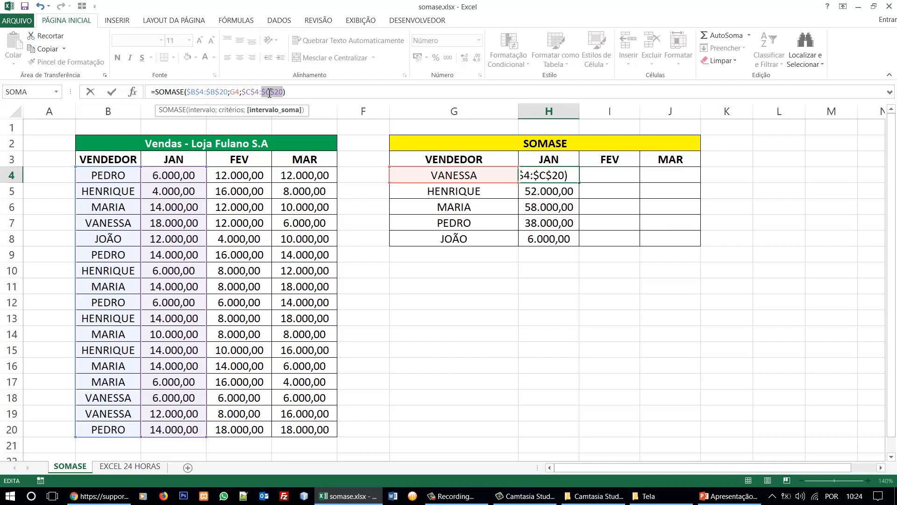
{"action": "key", "text": "Return"}
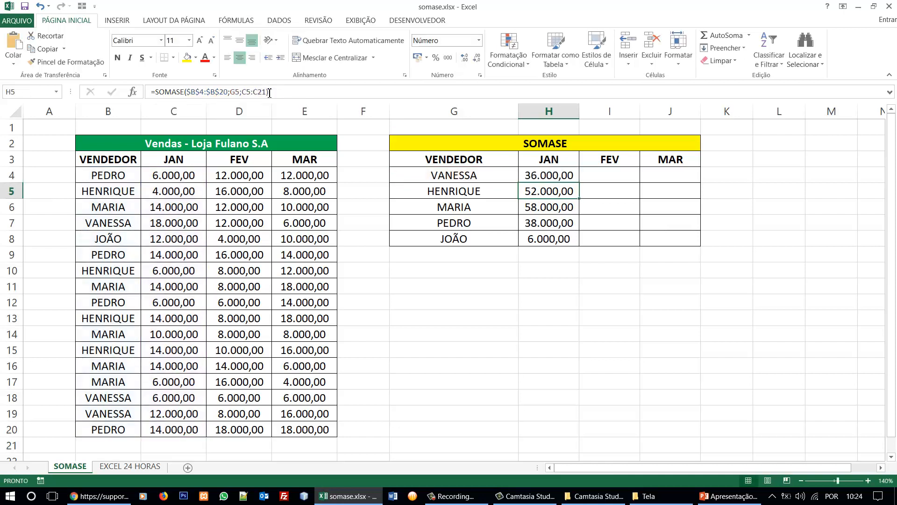
{"action": "left_click", "coordinate": [554, 177]}
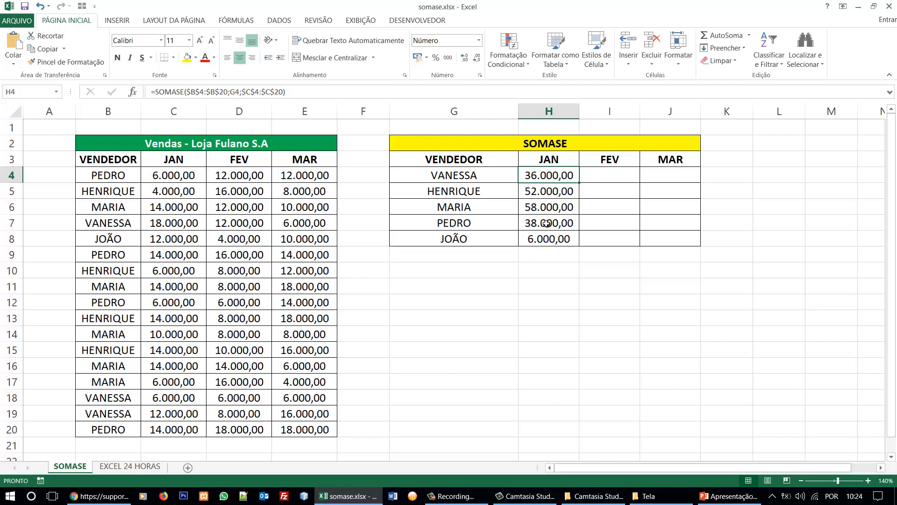
{"action": "left_click_drag", "start_coordinate": [578, 181], "coordinate": [579, 243]}
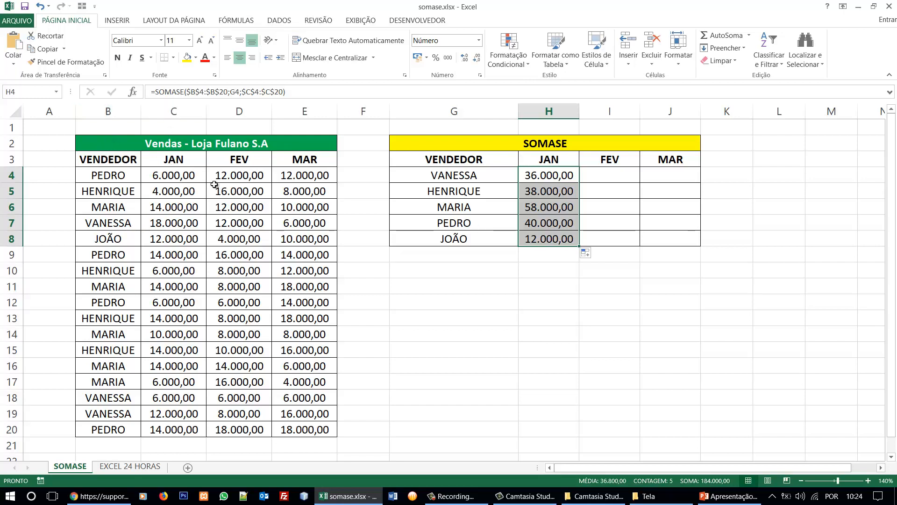
- Compare the ranges in the H4, H5 and H6 formulas, and check the FEV and MAR columns of the summary table
{"action": "left_click", "coordinate": [540, 176]}
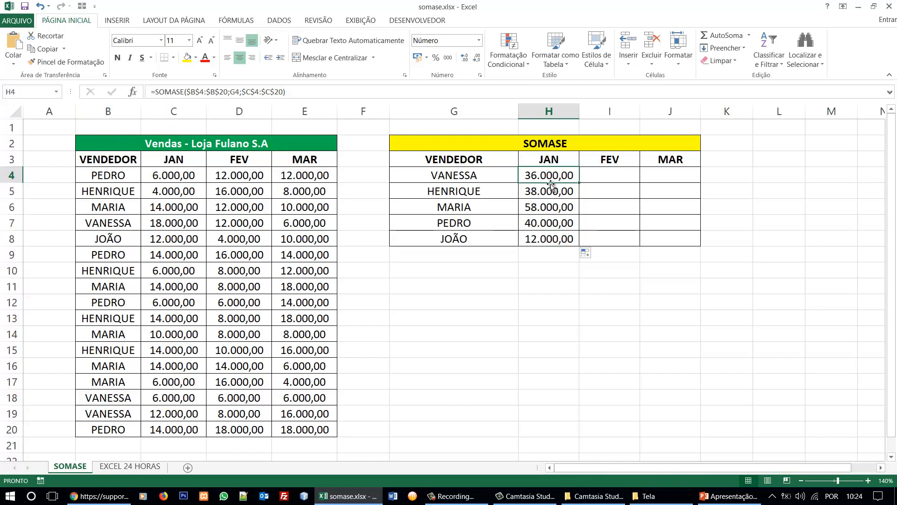
{"action": "left_click", "coordinate": [550, 187]}
{"action": "left_click", "coordinate": [547, 176]}
{"action": "left_click", "coordinate": [548, 193]}
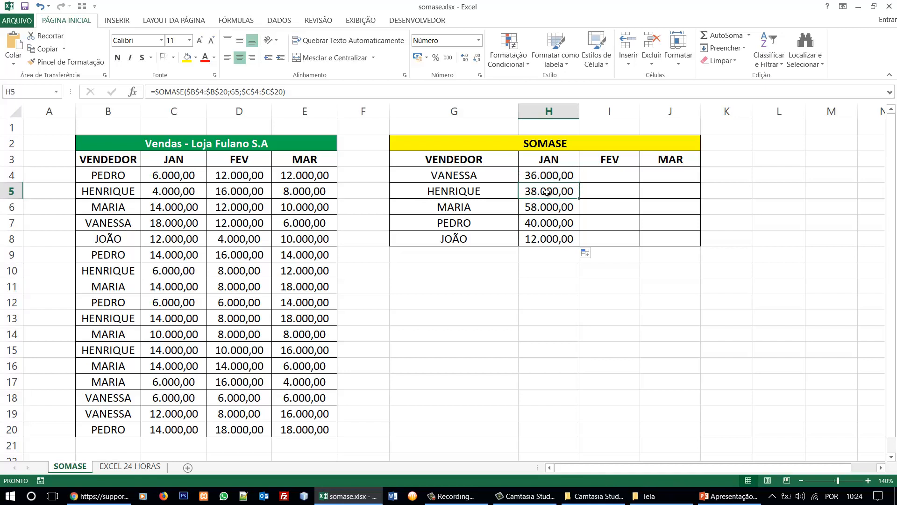
{"action": "left_click", "coordinate": [547, 177]}
{"action": "left_click", "coordinate": [546, 187]}
{"action": "left_click", "coordinate": [545, 206]}
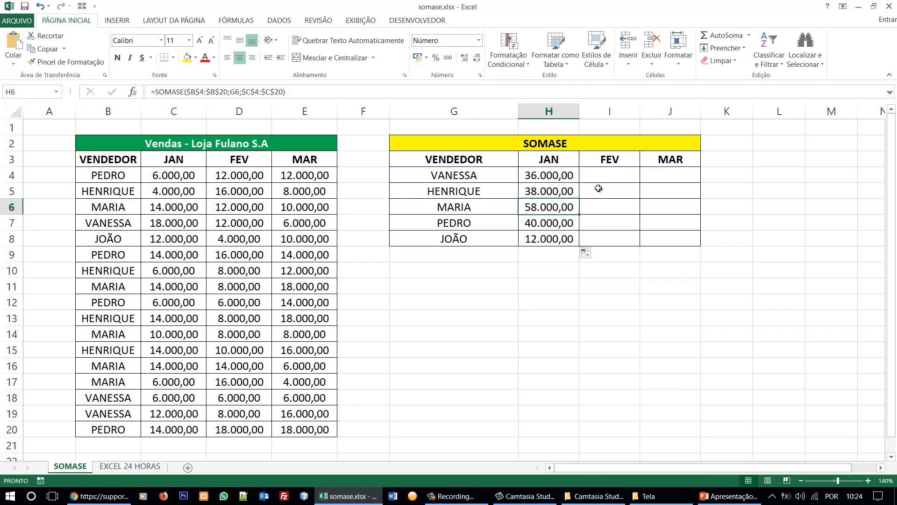
{"action": "left_click", "coordinate": [607, 165]}
{"action": "left_click", "coordinate": [669, 163]}
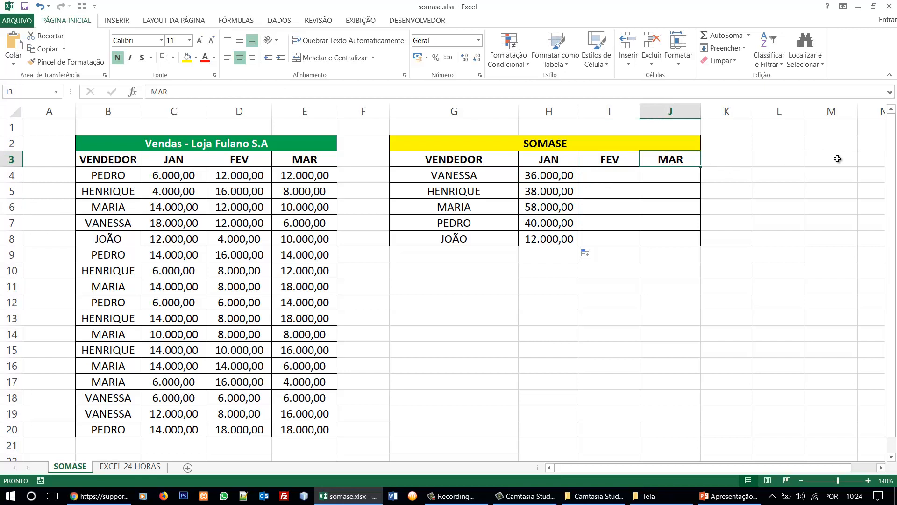
- Fill the H4 formula across into the FEV cells I4:I8 and inspect the criterion reference in I4
{"action": "left_click", "coordinate": [553, 175]}
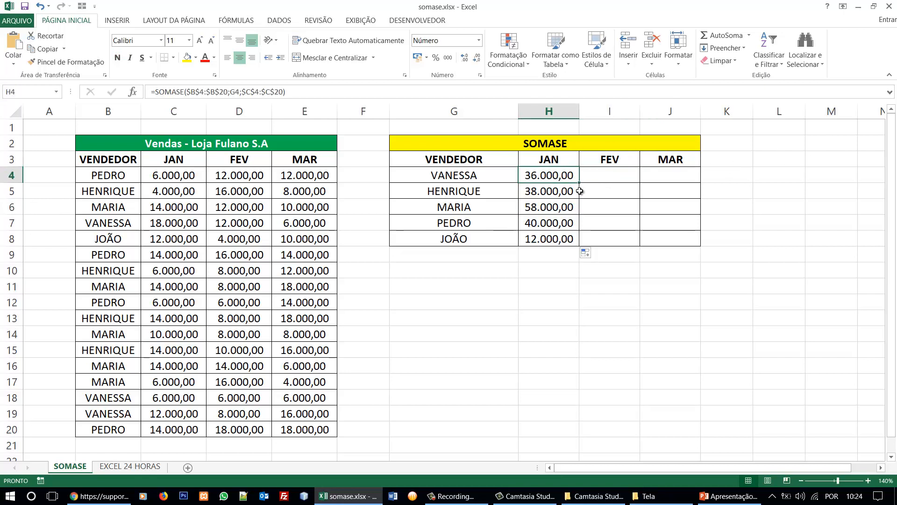
{"action": "left_click_drag", "start_coordinate": [580, 182], "coordinate": [638, 241]}
{"action": "left_click", "coordinate": [632, 176]}
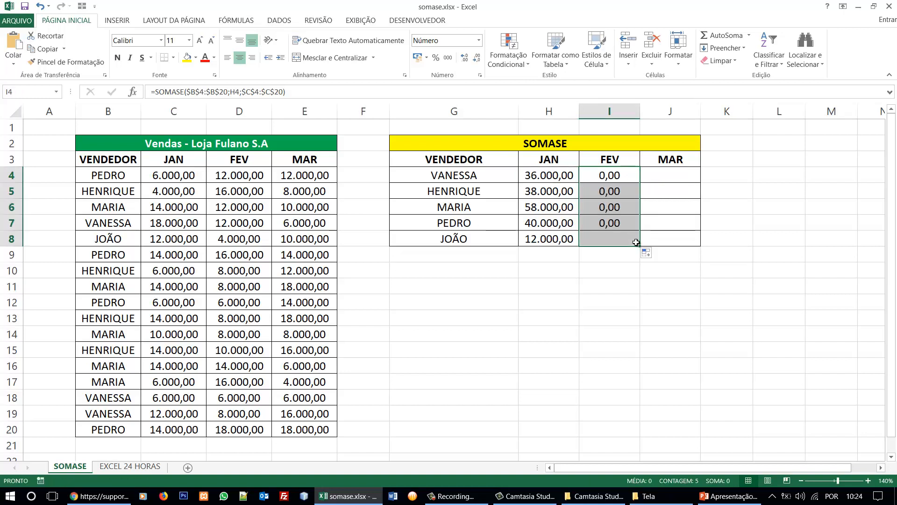
{"action": "left_click", "coordinate": [604, 176]}
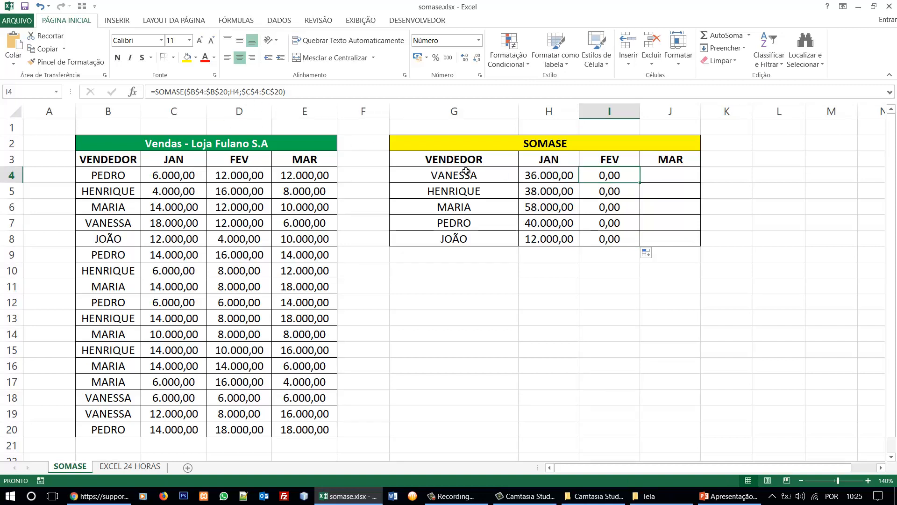
- Try the H4 criterion as fully absolute $G$4 filled down to H8, and undo both the fill and the edit
{"action": "left_click", "coordinate": [548, 174]}
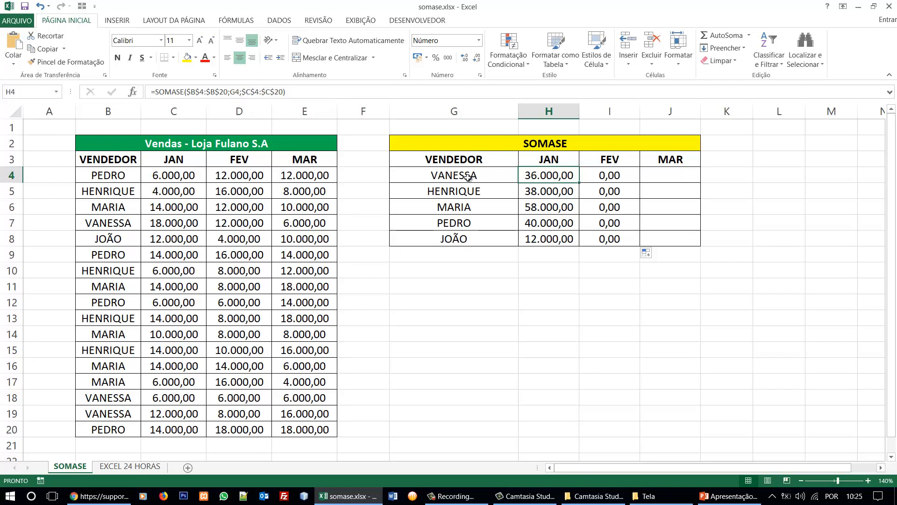
{"action": "left_click", "coordinate": [238, 91]}
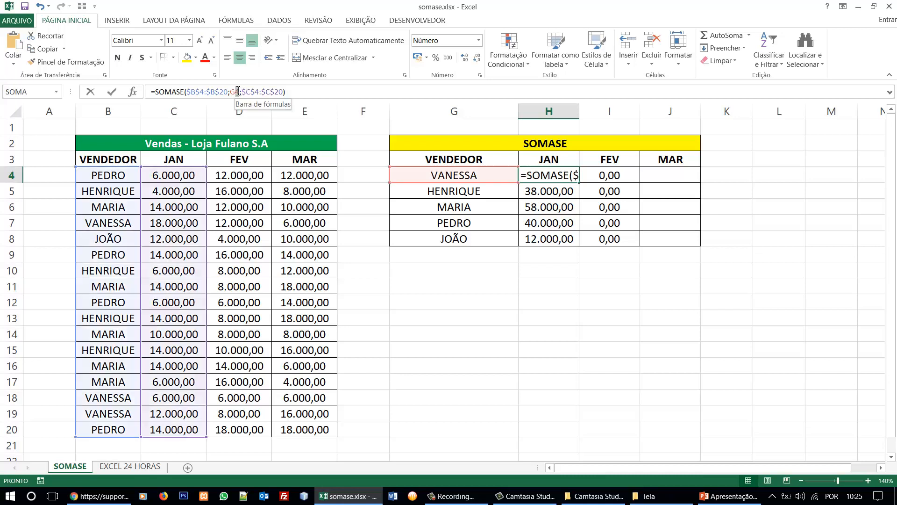
{"action": "double_click", "coordinate": [235, 91]}
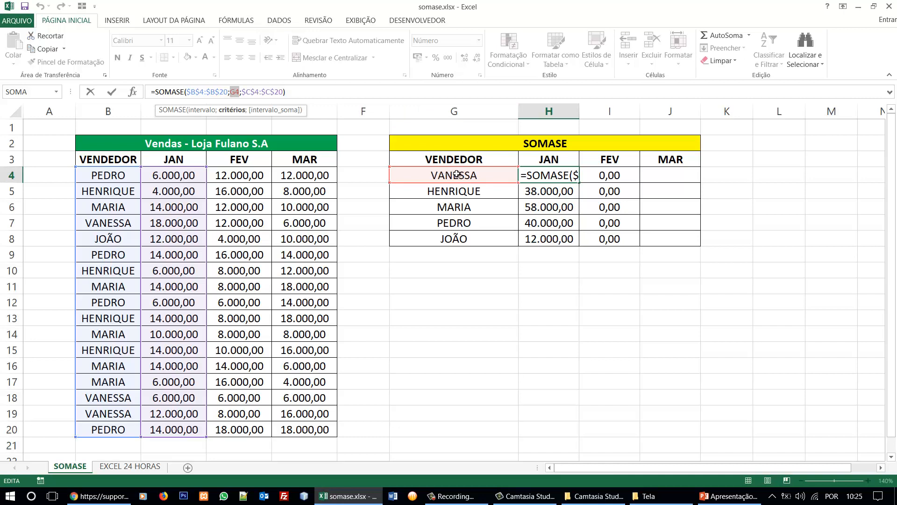
{"action": "left_click", "coordinate": [238, 93]}
{"action": "key", "text": "F4"}
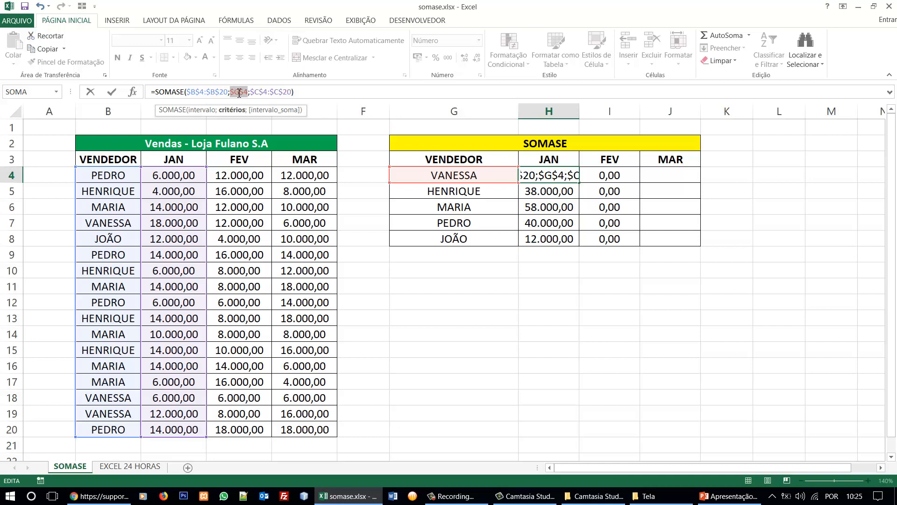
{"action": "key", "text": "Return"}
{"action": "left_click", "coordinate": [547, 176]}
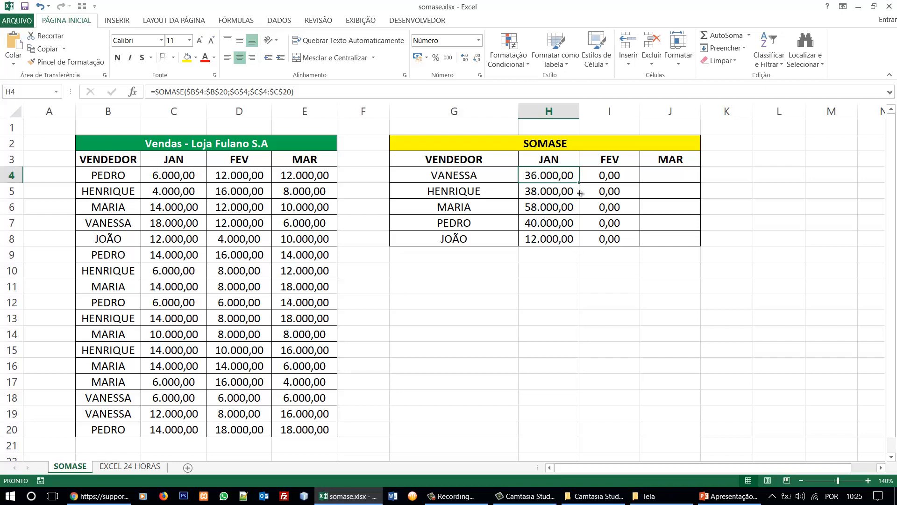
{"action": "left_click_drag", "start_coordinate": [580, 183], "coordinate": [579, 241]}
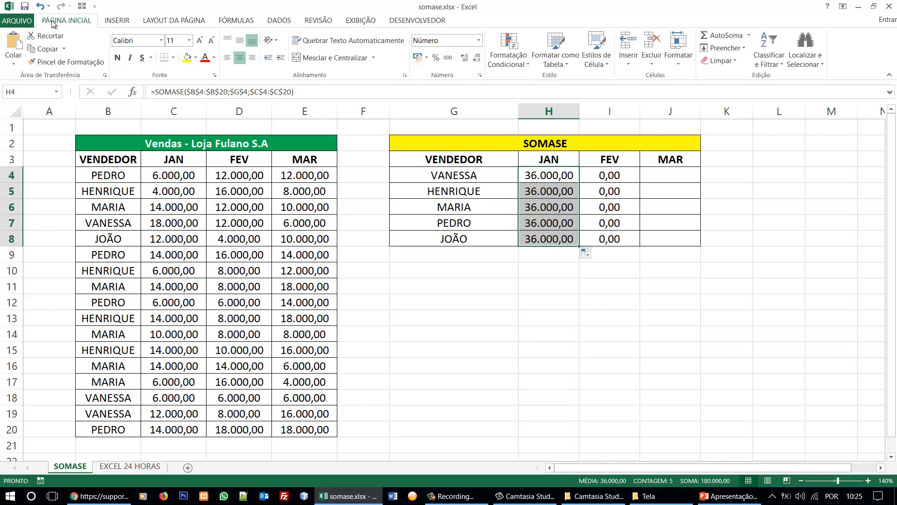
{"action": "left_click", "coordinate": [41, 7]}
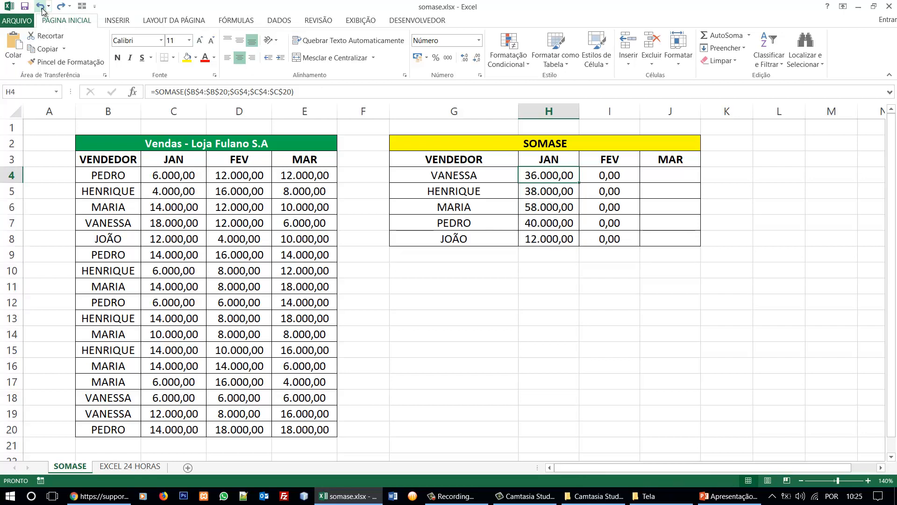
{"action": "left_click", "coordinate": [41, 6]}
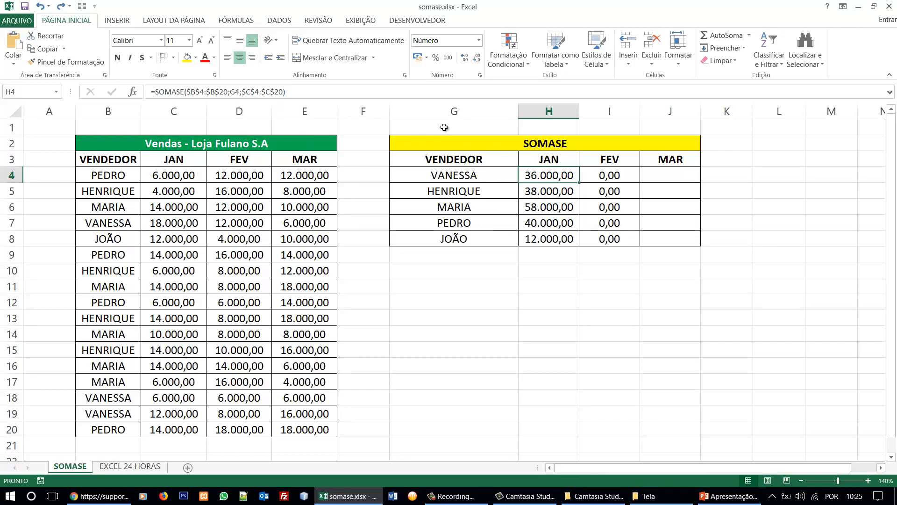
- Examine column G, row 4 of the summary table and the seller cells G4 to G8 to see which reference part must be fixed
{"action": "left_click", "coordinate": [454, 108]}
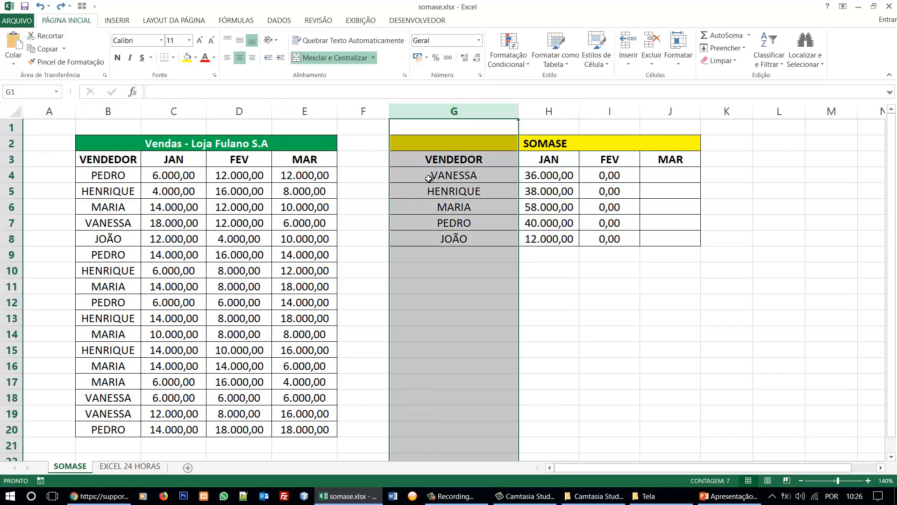
{"action": "left_click_drag", "start_coordinate": [429, 176], "coordinate": [650, 173]}
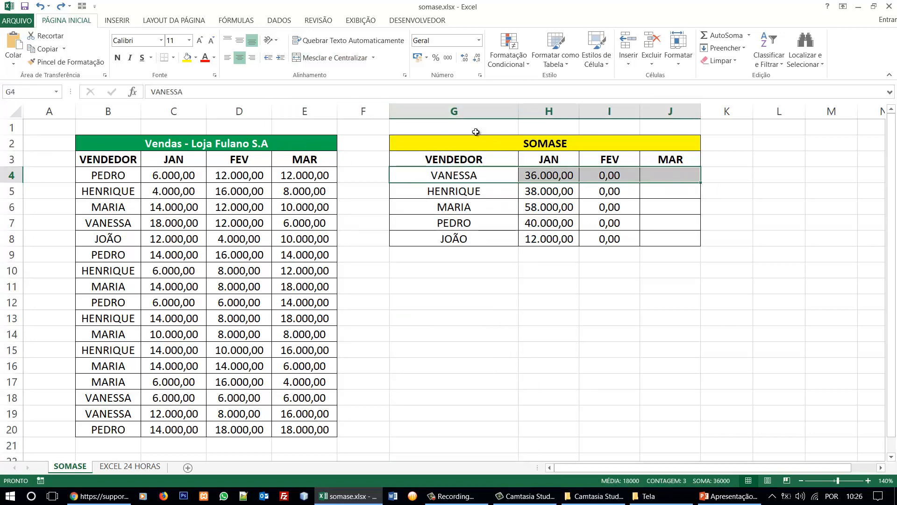
{"action": "left_click", "coordinate": [462, 112]}
{"action": "left_click_drag", "start_coordinate": [462, 110], "coordinate": [483, 104]}
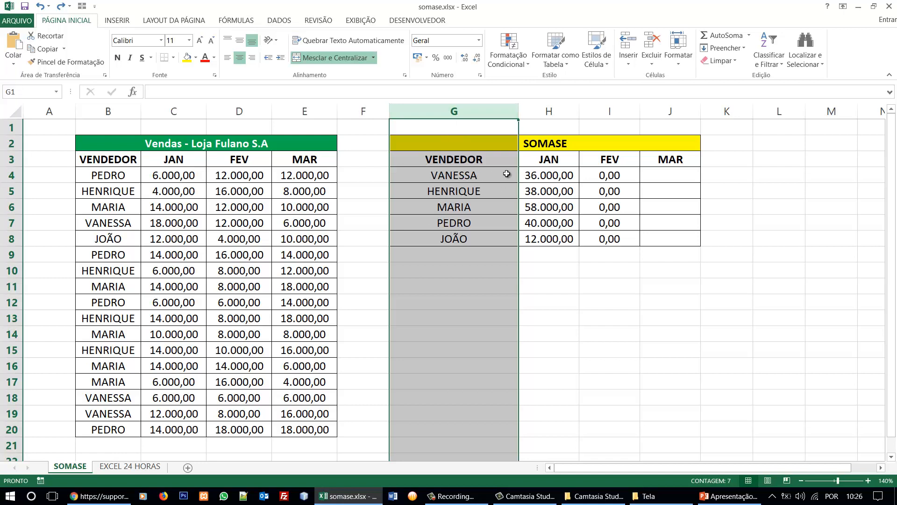
{"action": "left_click", "coordinate": [456, 178]}
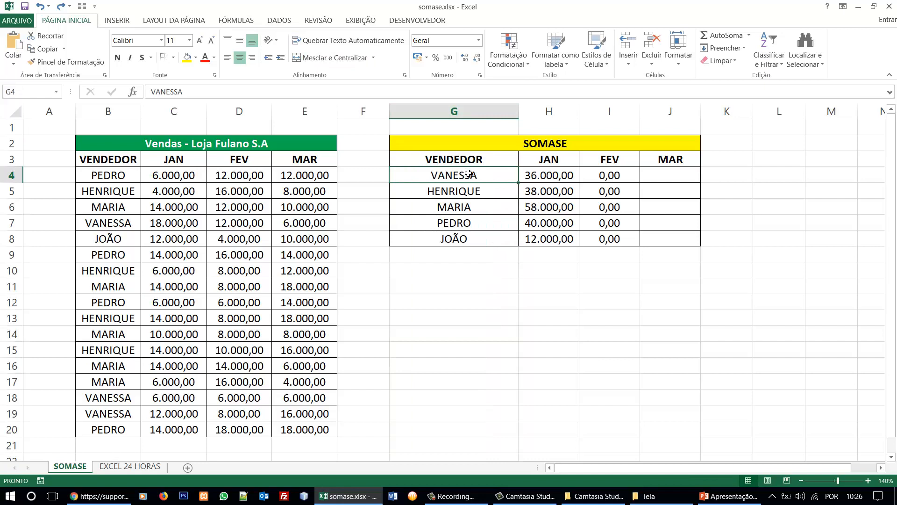
{"action": "left_click", "coordinate": [453, 194]}
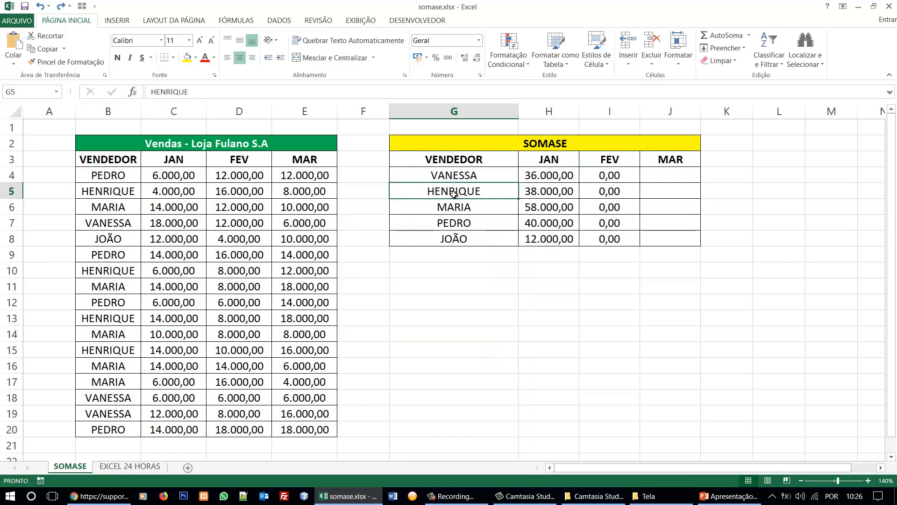
{"action": "left_click", "coordinate": [452, 208]}
{"action": "left_click", "coordinate": [452, 224]}
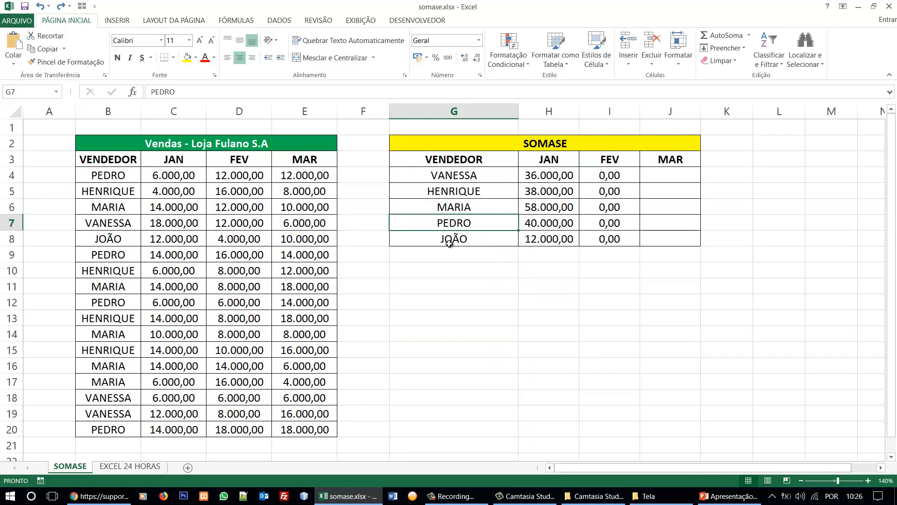
{"action": "left_click", "coordinate": [450, 239]}
- Cycle the H4 criterion reference to the mixed form $G4, fixing only the column, and check the formula
{"action": "left_click", "coordinate": [542, 180]}
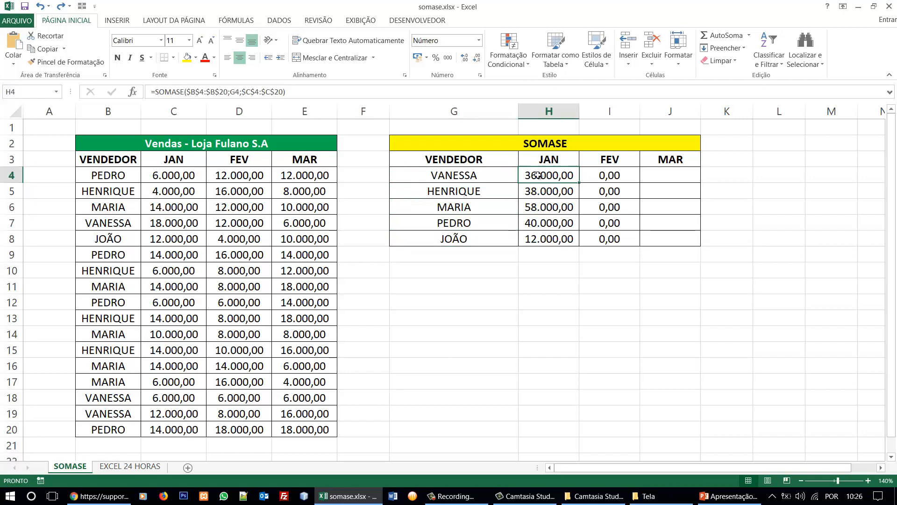
{"action": "left_click", "coordinate": [237, 92]}
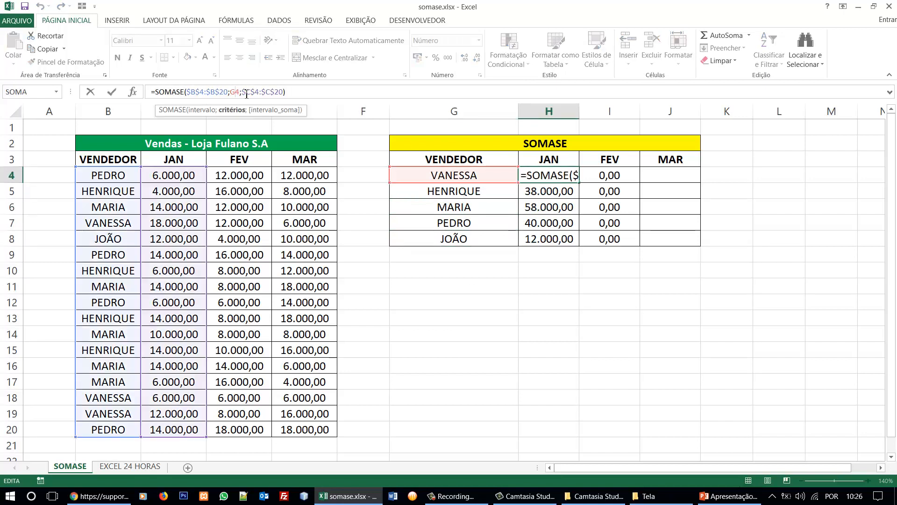
{"action": "key", "text": "F4"}
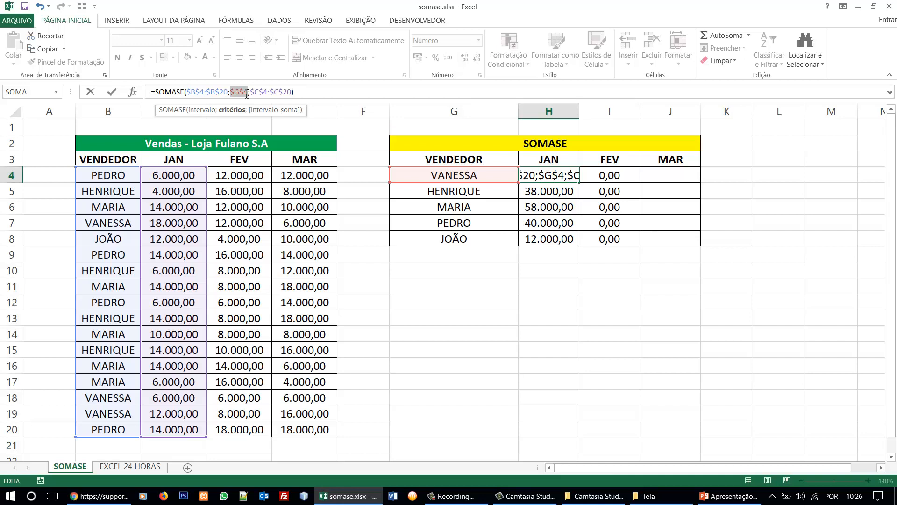
{"action": "key", "text": "F4"}
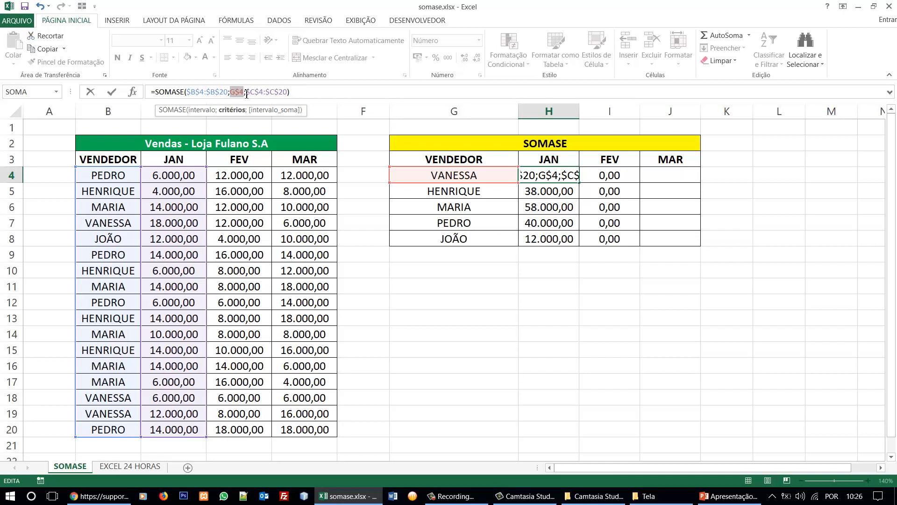
{"action": "key", "text": "F4"}
{"action": "key", "text": "Return"}
{"action": "left_click", "coordinate": [568, 174]}
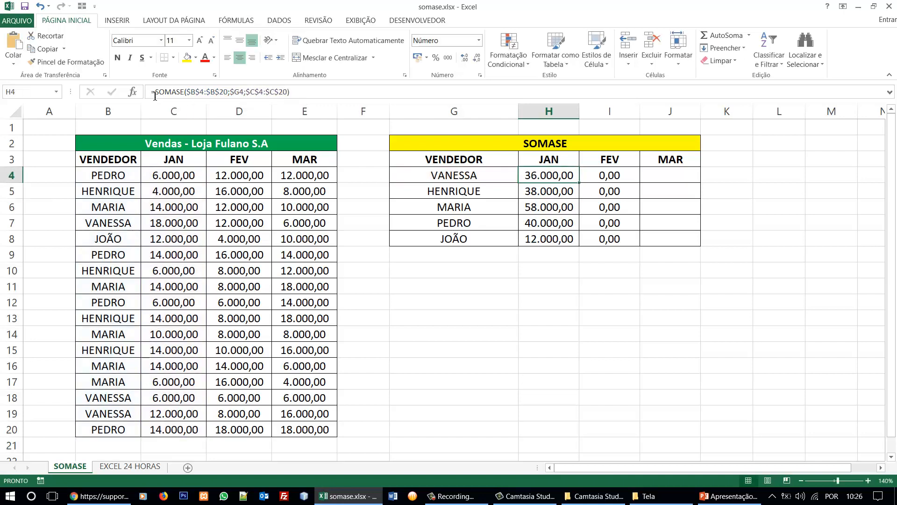
- Return the criterion in the H4 formula to the relative reference G4
{"action": "left_click", "coordinate": [238, 92]}
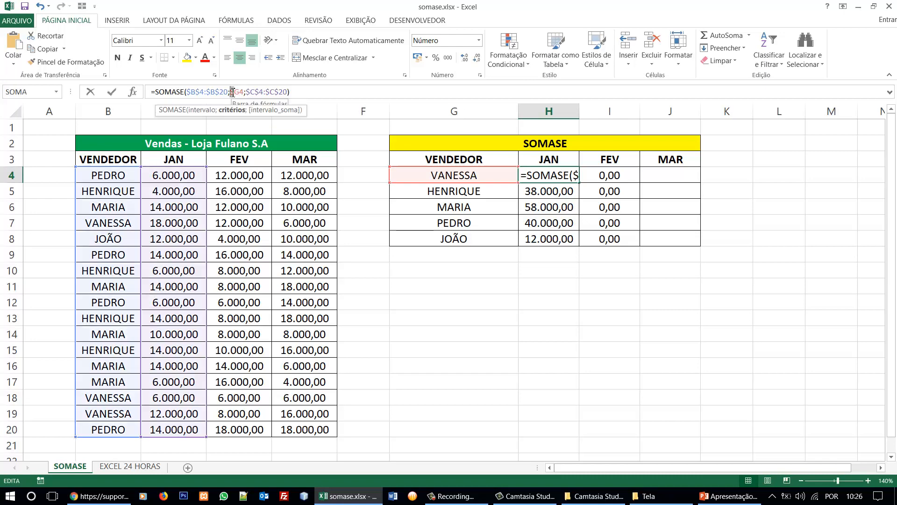
{"action": "key", "text": "F4"}
{"action": "key", "text": "Return"}
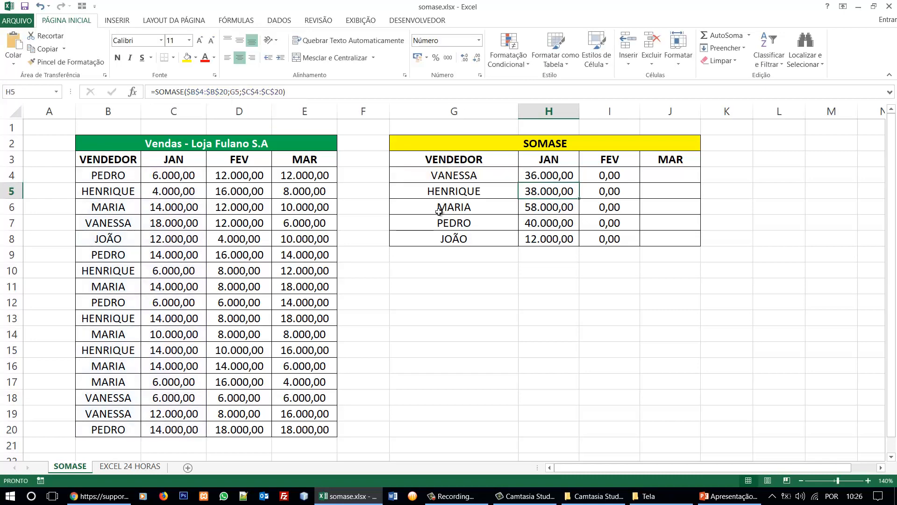
- Fix only the column of the H4 criterion as $G4 and fill the formula down to H8
{"action": "left_click", "coordinate": [531, 179]}
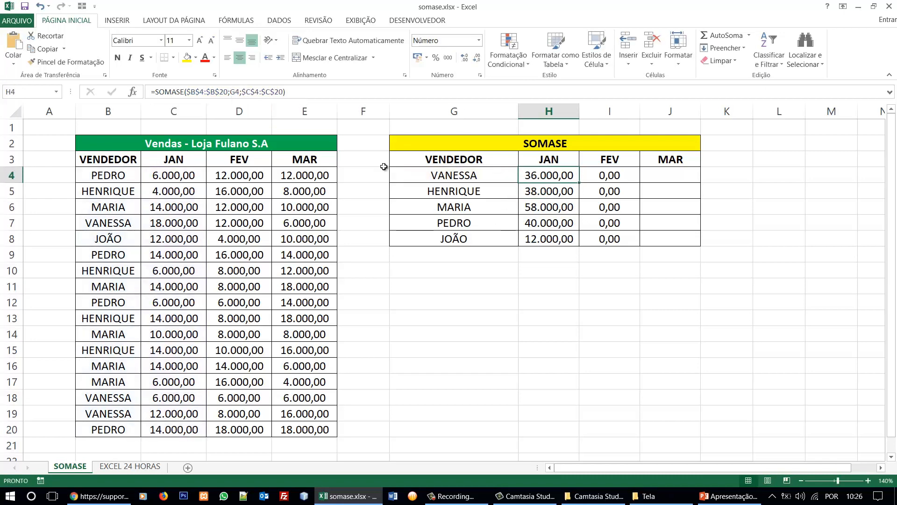
{"action": "left_click", "coordinate": [231, 92]}
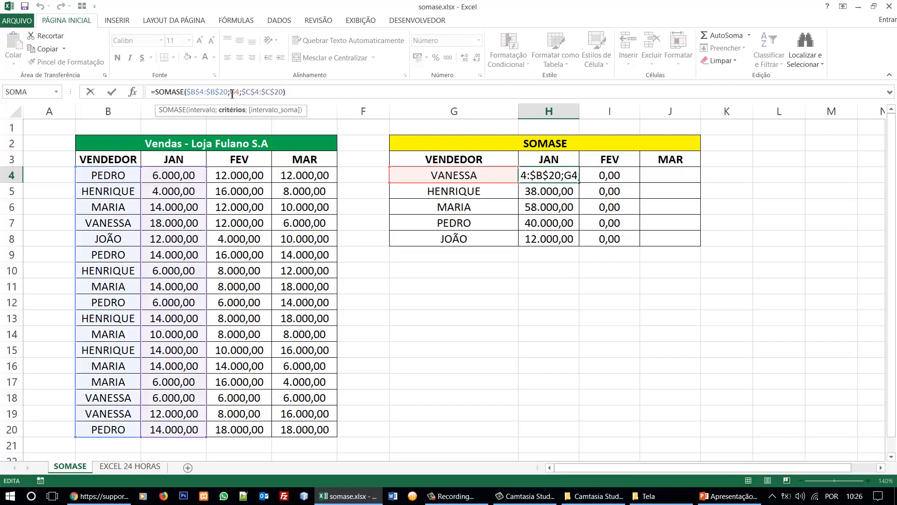
{"action": "type", "text": "$"}
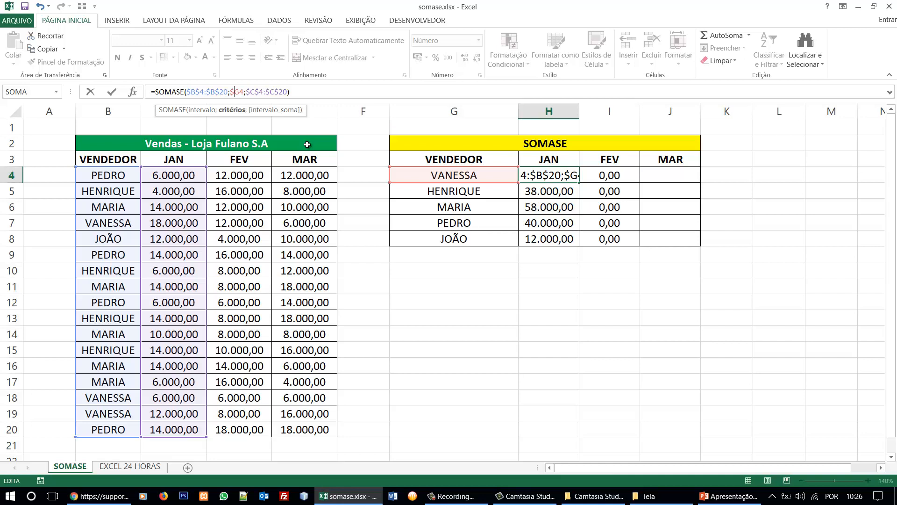
{"action": "key", "text": "ctrl+Return"}
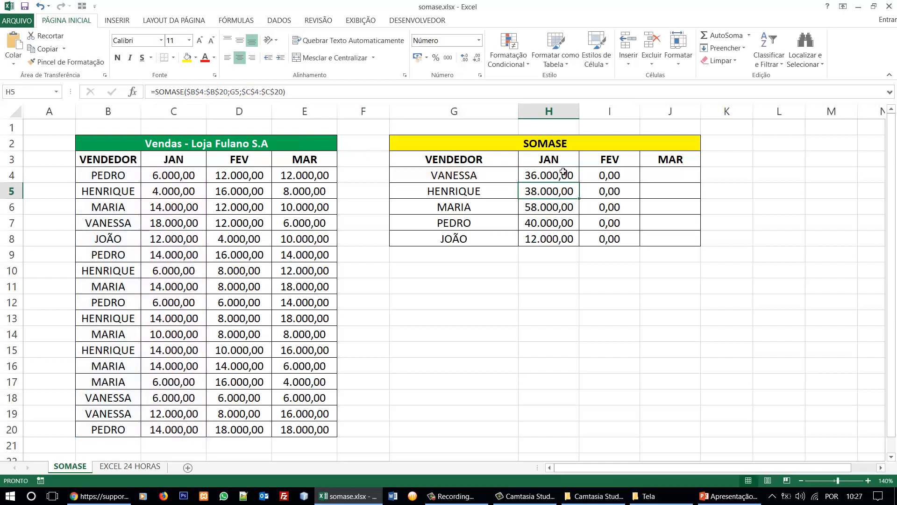
{"action": "left_click_drag", "start_coordinate": [580, 185], "coordinate": [578, 239]}
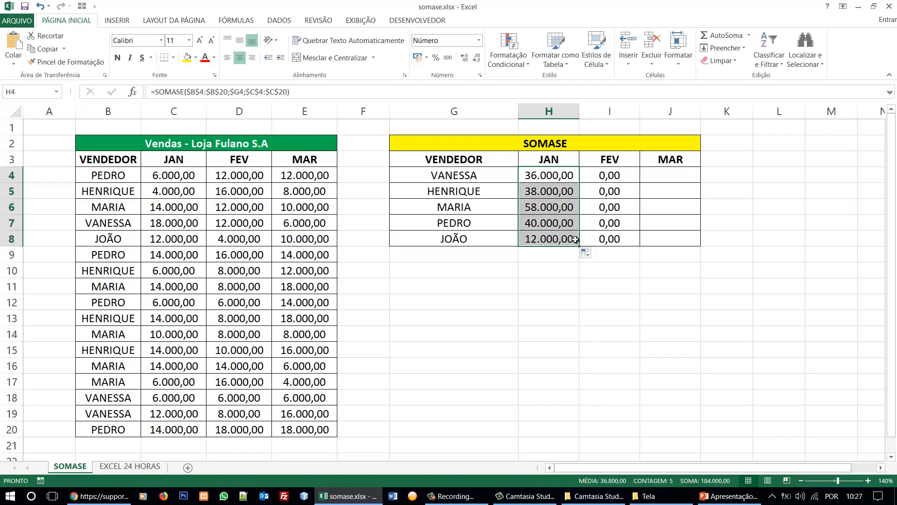
- Fill the H4 formula with the $G4 criterion across into the FEV cells I4:I8
{"action": "left_click", "coordinate": [560, 176]}
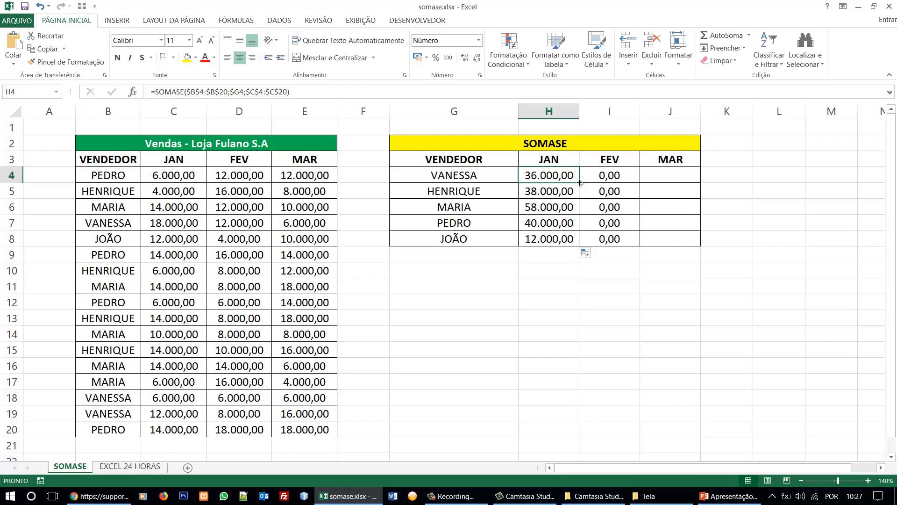
{"action": "left_click_drag", "start_coordinate": [579, 183], "coordinate": [635, 241]}
{"action": "left_click", "coordinate": [622, 179]}
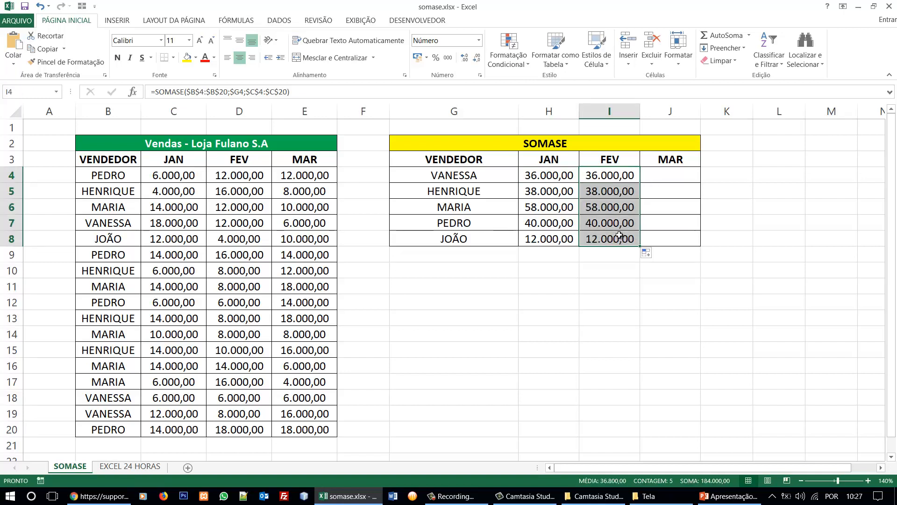
- Compare the FEV results in I4:I8 with the JAN results in H4:H8, and check the source sales in C7 and D7
{"action": "left_click_drag", "start_coordinate": [604, 180], "coordinate": [604, 239]}
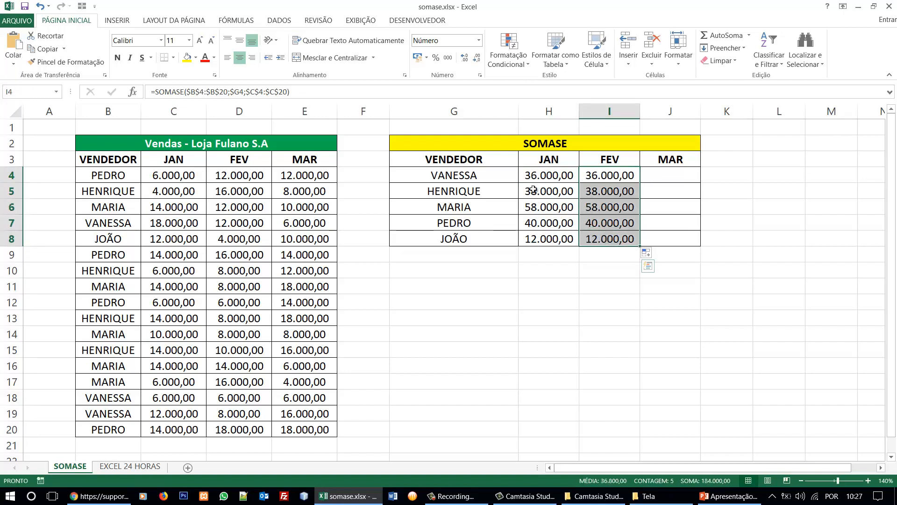
{"action": "left_click_drag", "start_coordinate": [544, 176], "coordinate": [541, 238]}
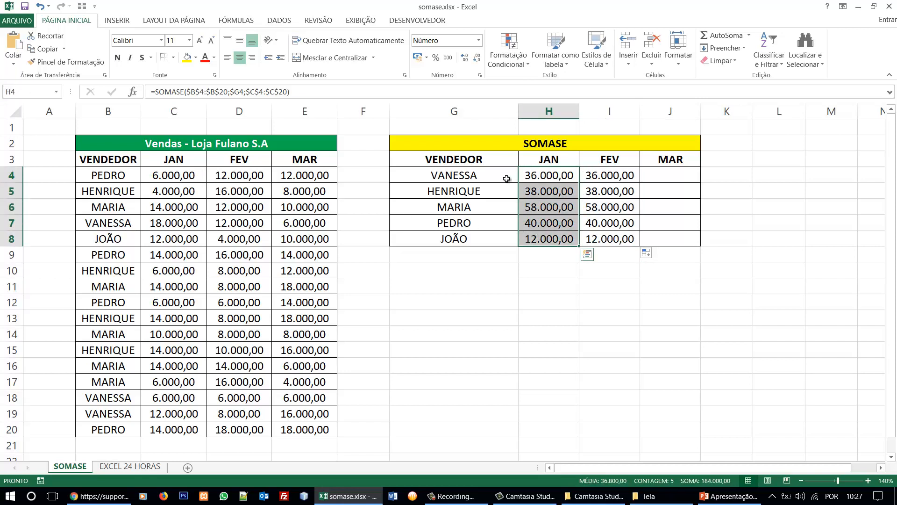
{"action": "left_click", "coordinate": [571, 177]}
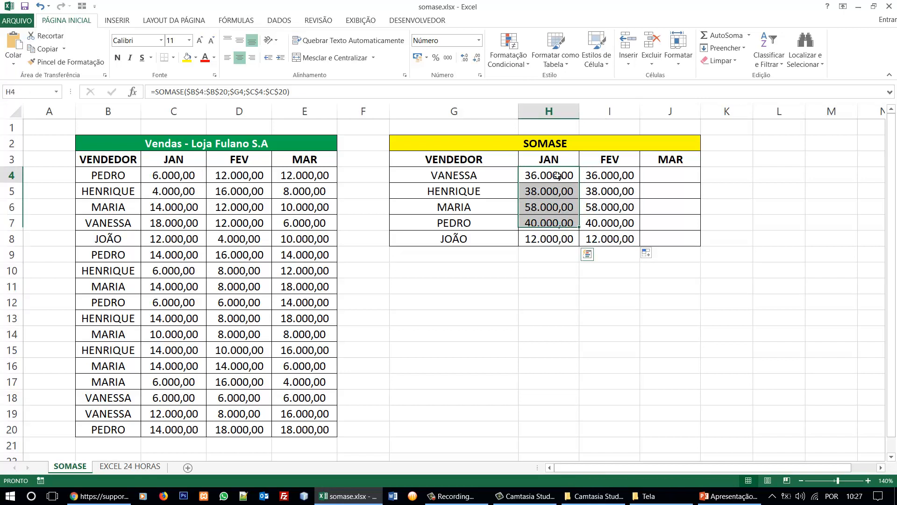
{"action": "left_click", "coordinate": [176, 224]}
{"action": "left_click", "coordinate": [235, 223]}
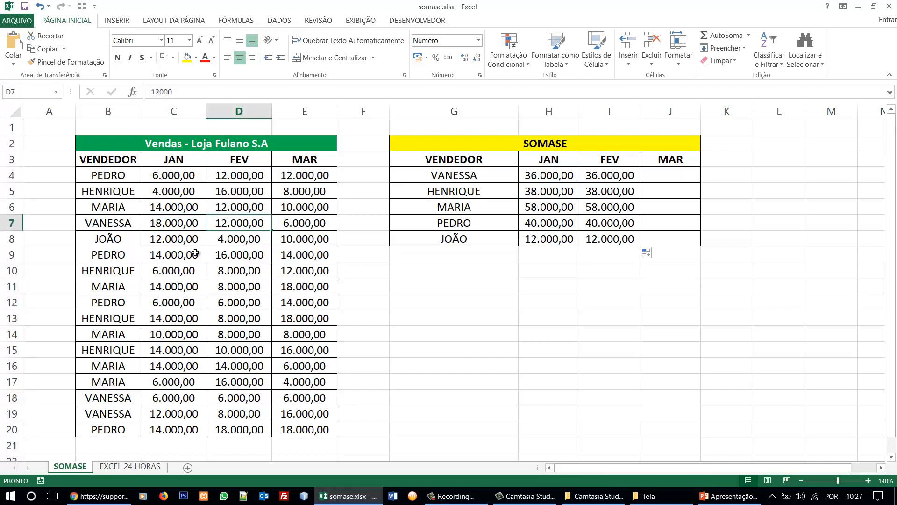
- Check the source sales in C19 and D19, and compare the SOMASE formulas in H4 and I4
{"action": "left_click", "coordinate": [169, 414]}
{"action": "left_click", "coordinate": [255, 414]}
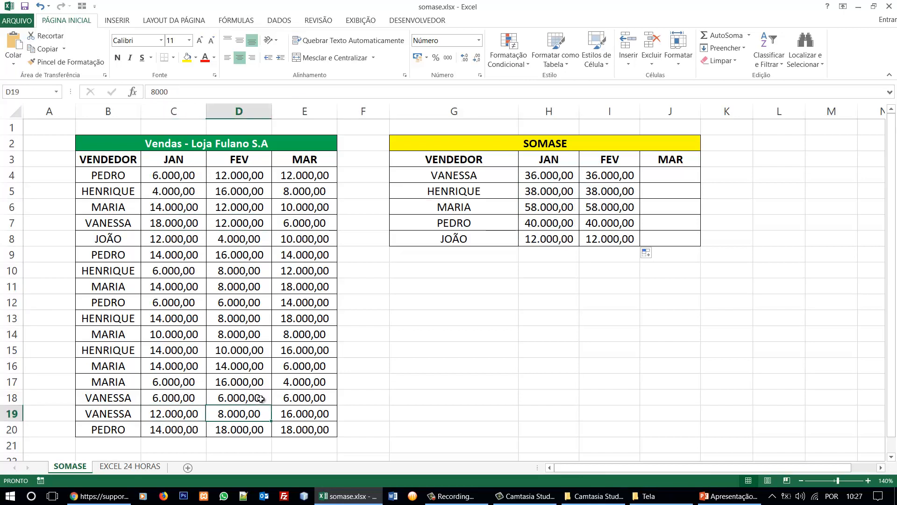
{"action": "left_click", "coordinate": [545, 175]}
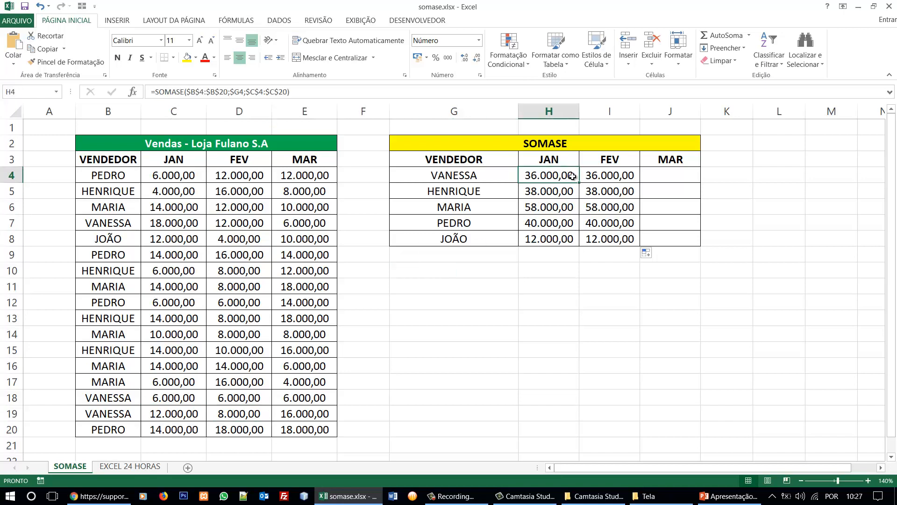
{"action": "left_click", "coordinate": [588, 177]}
{"action": "left_click", "coordinate": [574, 176]}
{"action": "left_click", "coordinate": [590, 176]}
{"action": "left_click", "coordinate": [564, 177]}
{"action": "left_click", "coordinate": [608, 177]}
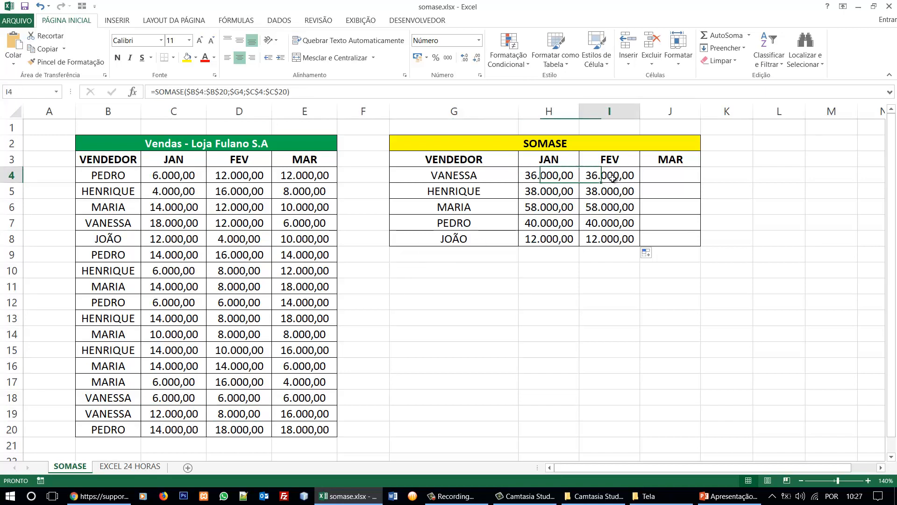
{"action": "left_click", "coordinate": [551, 177]}
{"action": "left_click", "coordinate": [599, 178]}
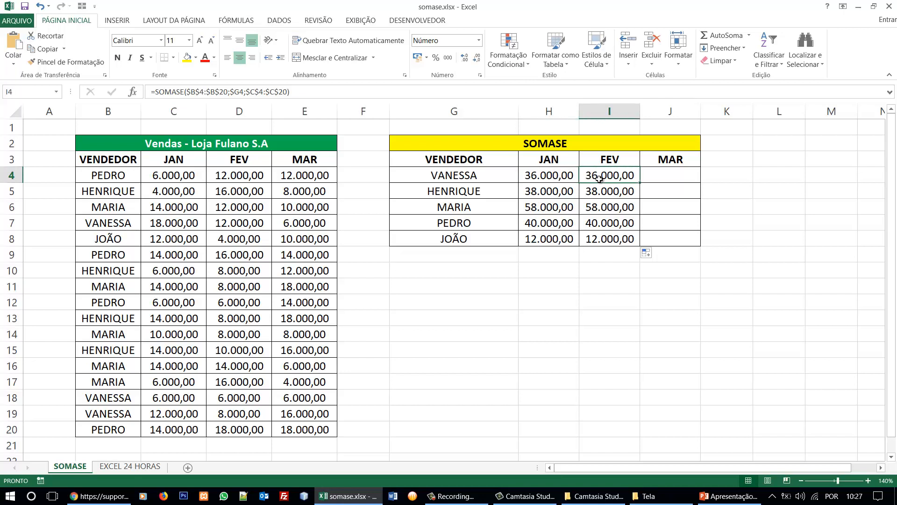
{"action": "left_click", "coordinate": [553, 177]}
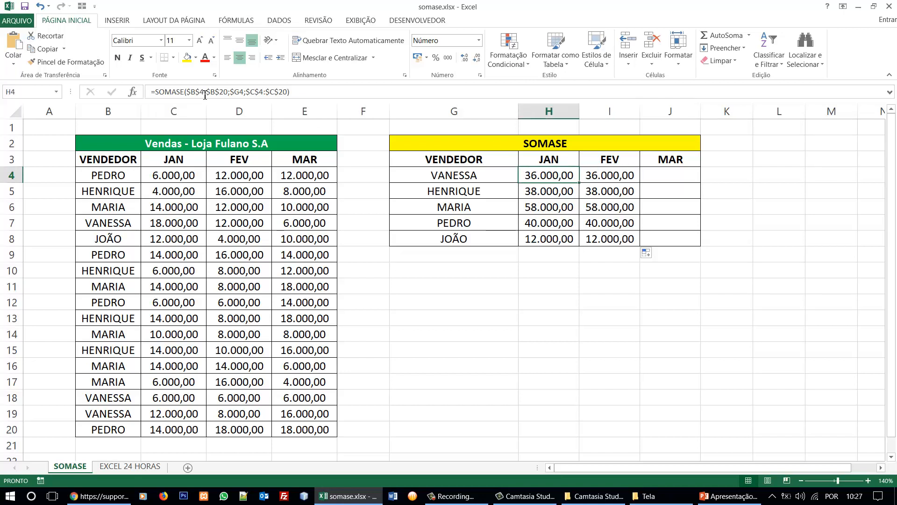
{"action": "left_click", "coordinate": [603, 179]}
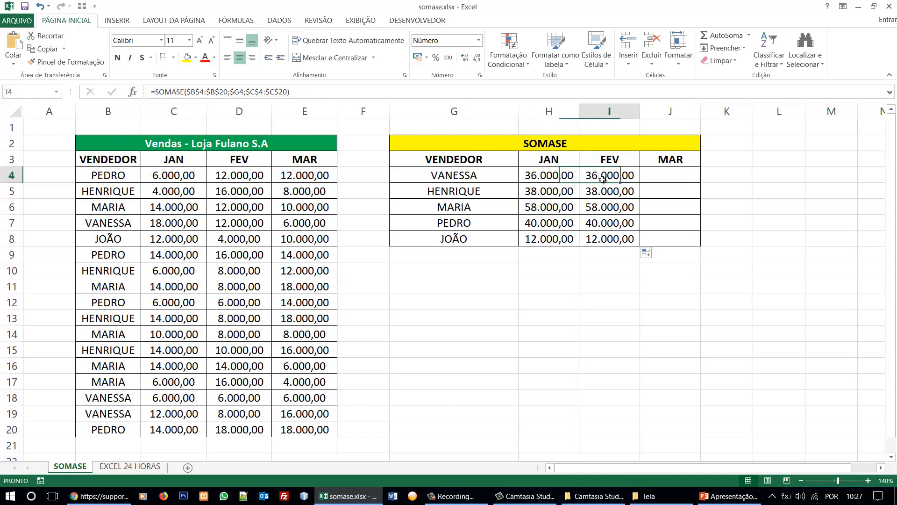
{"action": "left_click", "coordinate": [533, 178]}
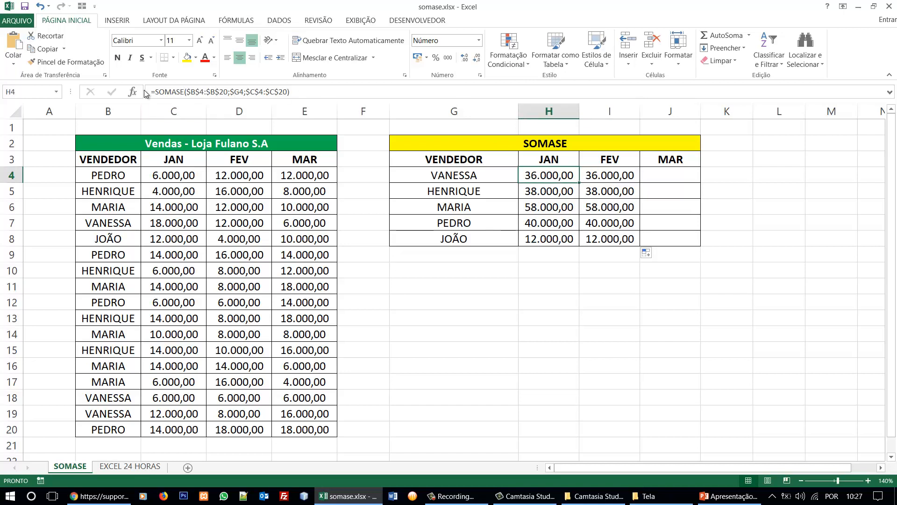
{"action": "left_click", "coordinate": [617, 177]}
{"action": "left_click", "coordinate": [564, 176]}
{"action": "left_click", "coordinate": [589, 175]}
{"action": "left_click", "coordinate": [556, 174]}
{"action": "left_click", "coordinate": [589, 175]}
{"action": "left_click", "coordinate": [566, 177]}
{"action": "left_click", "coordinate": [597, 178]}
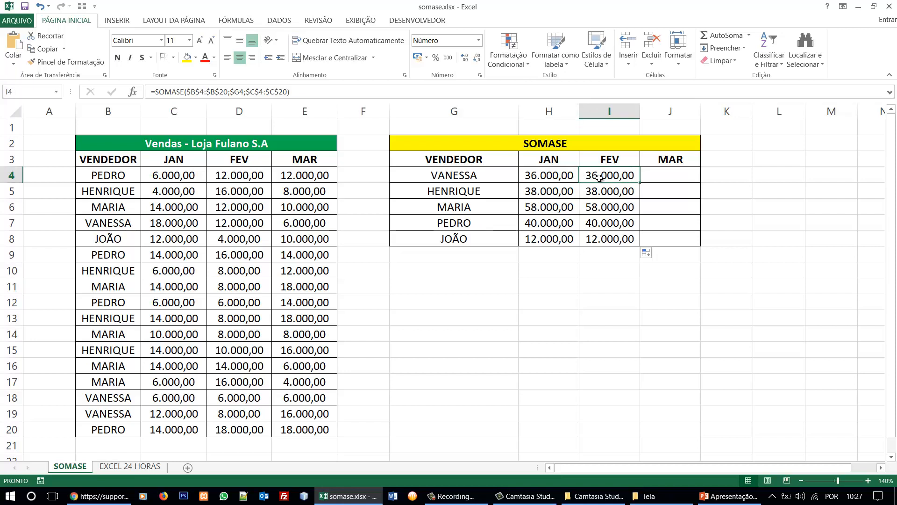
- Compare the SOMASE formula in H4 with the FEV formulas in I6 and I8
{"action": "left_click", "coordinate": [545, 175]}
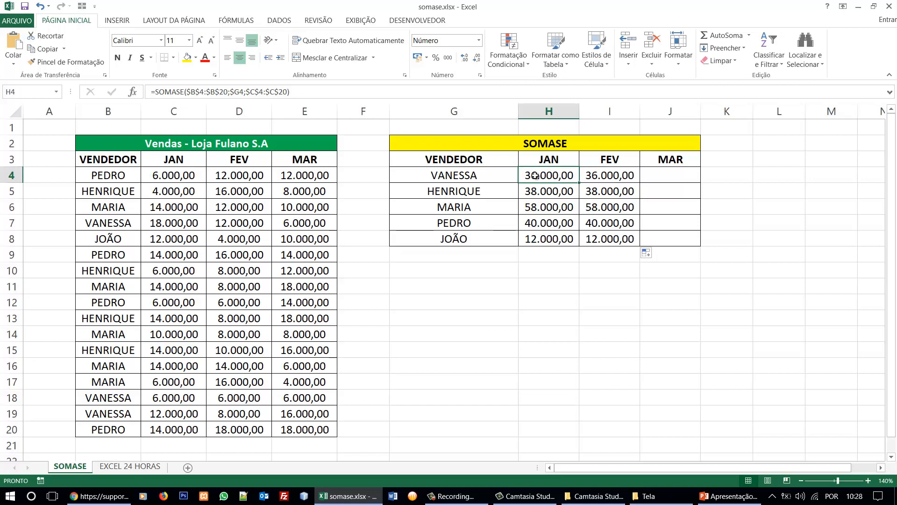
{"action": "left_click", "coordinate": [598, 210]}
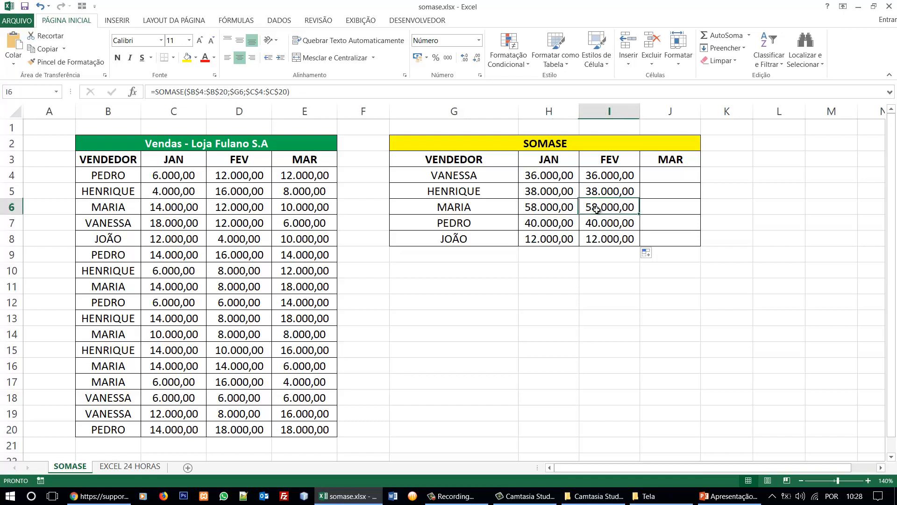
{"action": "left_click", "coordinate": [620, 234]}
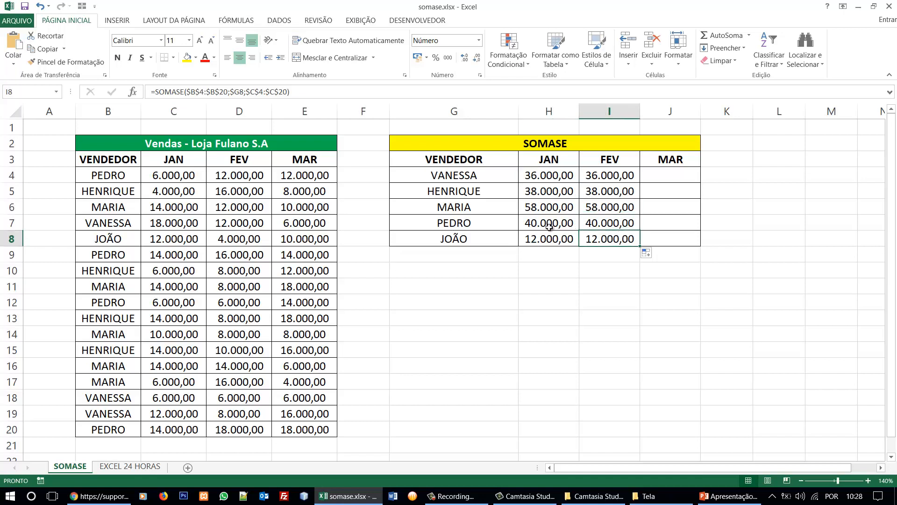
{"action": "left_click", "coordinate": [552, 173]}
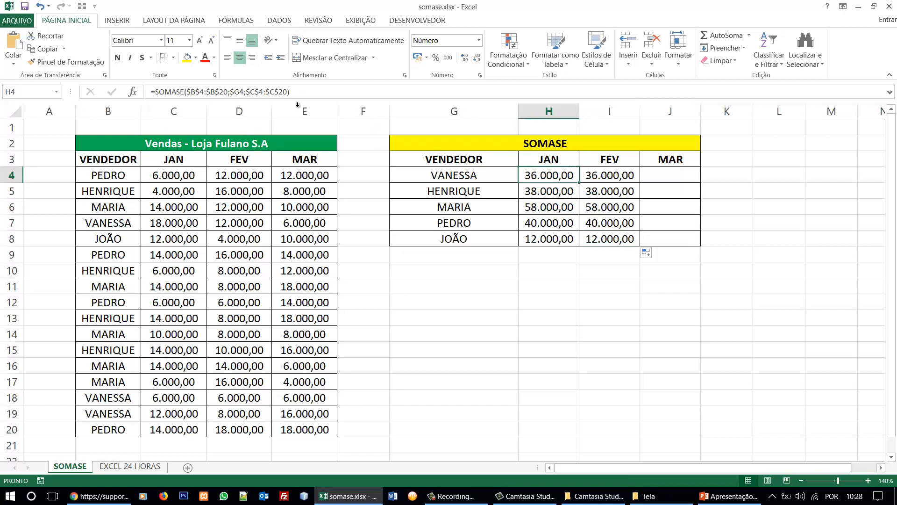
- Examine the interval $B$4:$B$20 and the criterion $G4 in the H4 formula, leaving it unedited
{"action": "left_click_drag", "start_coordinate": [228, 92], "coordinate": [187, 92]}
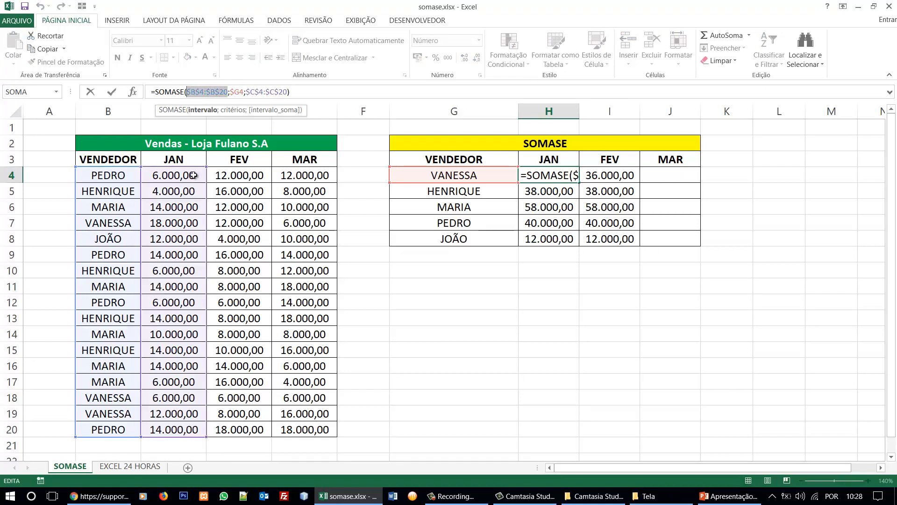
{"action": "key", "text": "Return"}
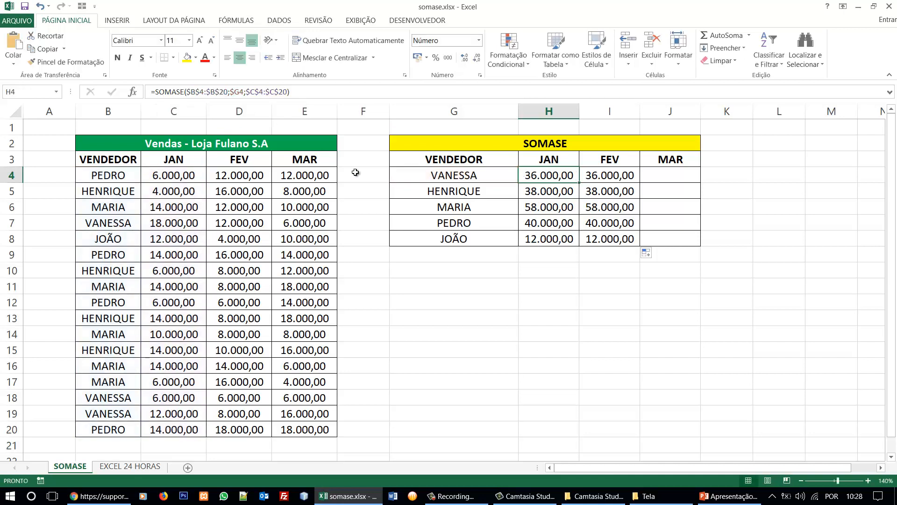
{"action": "left_click", "coordinate": [237, 91]}
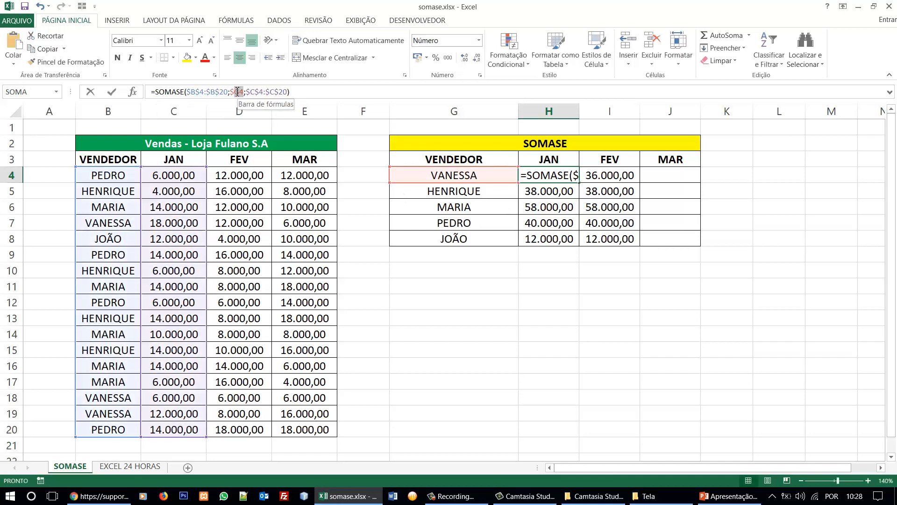
{"action": "left_click_drag", "start_coordinate": [233, 92], "coordinate": [229, 92]}
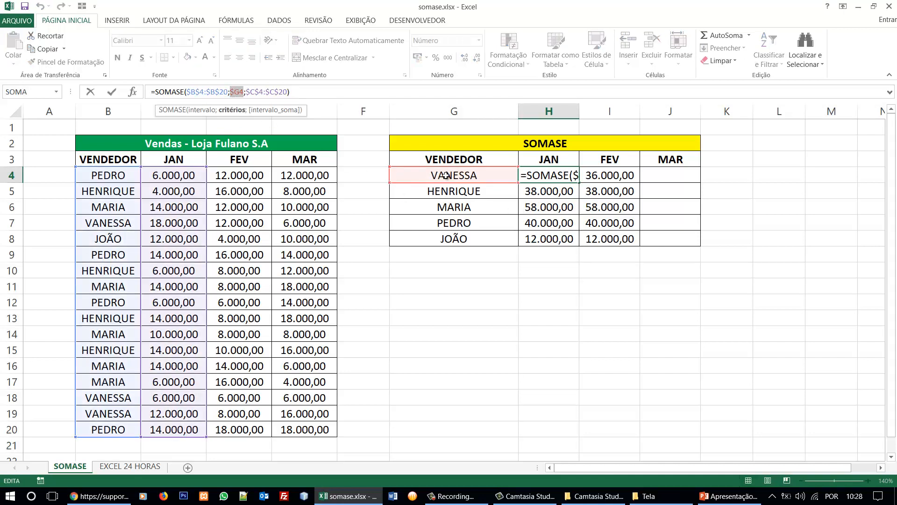
{"action": "key", "text": "Escape"}
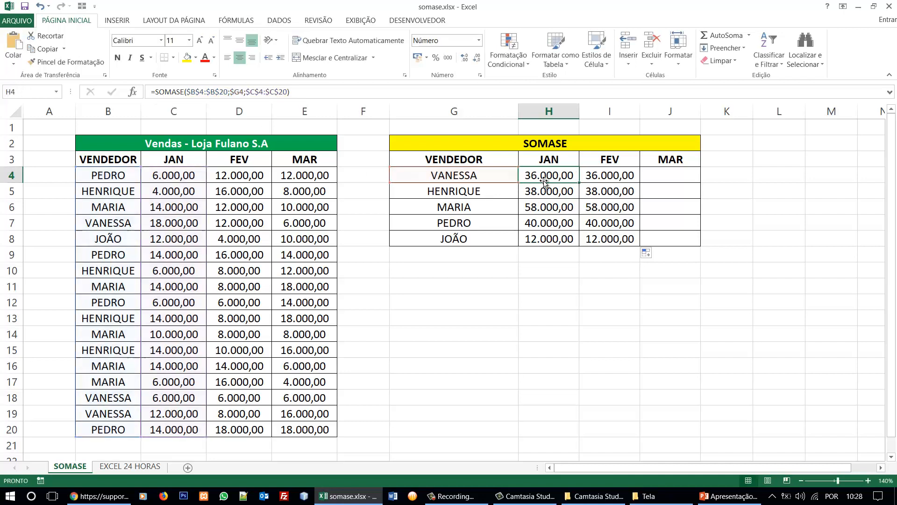
- Examine how the criterion reference shifts down the JAN column in the formulas of H5 and H8
{"action": "left_click", "coordinate": [549, 195]}
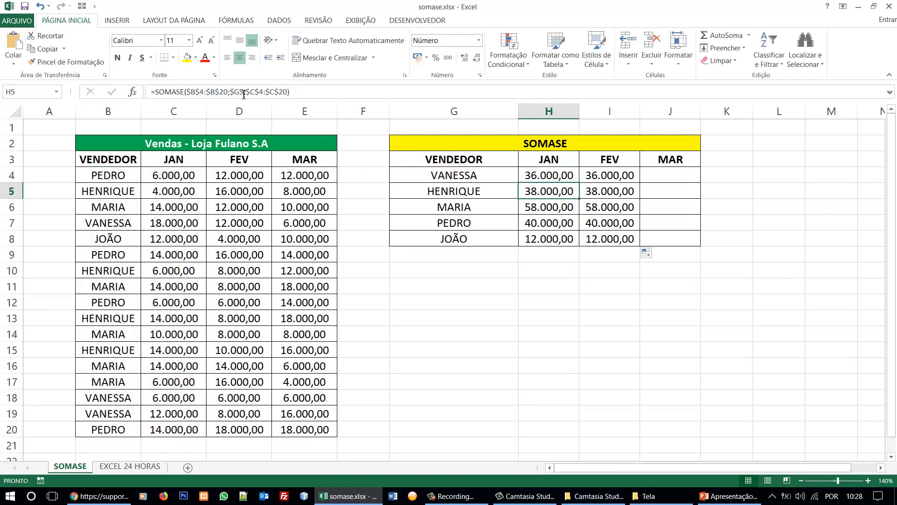
{"action": "left_click_drag", "start_coordinate": [243, 92], "coordinate": [230, 92]}
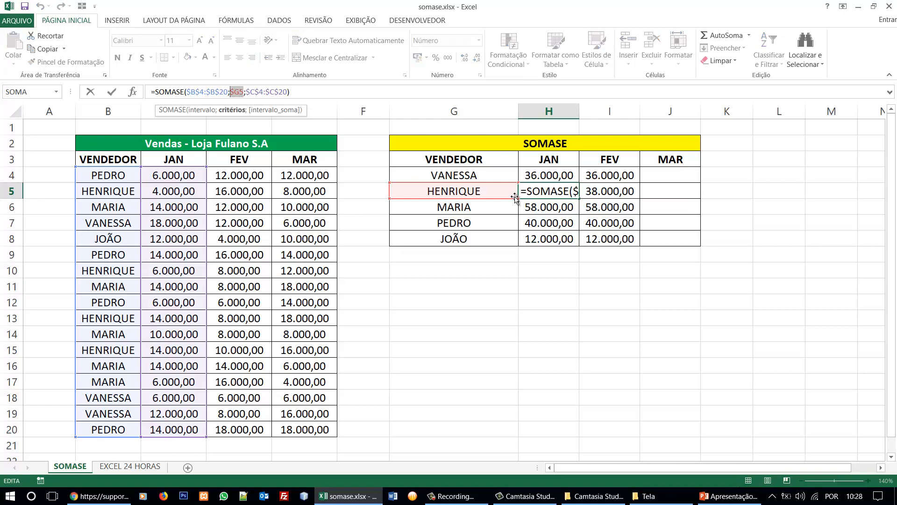
{"action": "key", "text": "Escape"}
{"action": "left_click", "coordinate": [544, 239]}
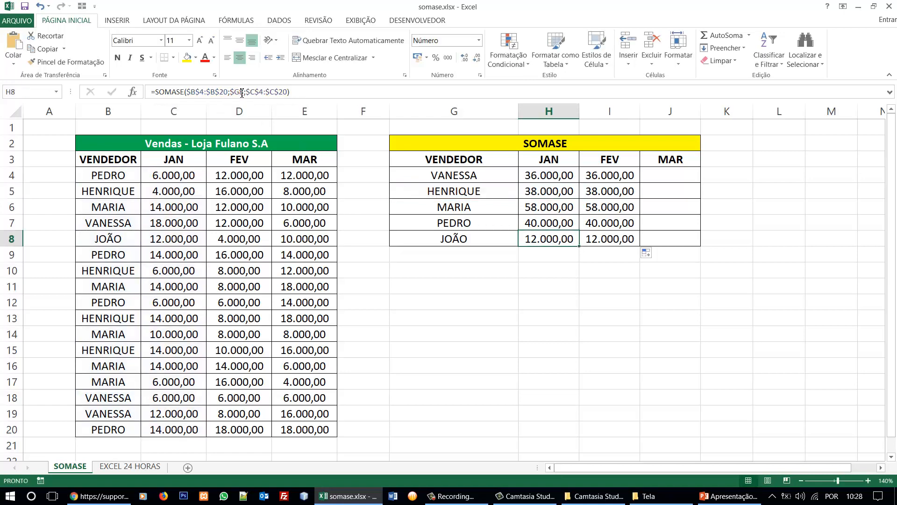
{"action": "left_click_drag", "start_coordinate": [241, 92], "coordinate": [235, 93]}
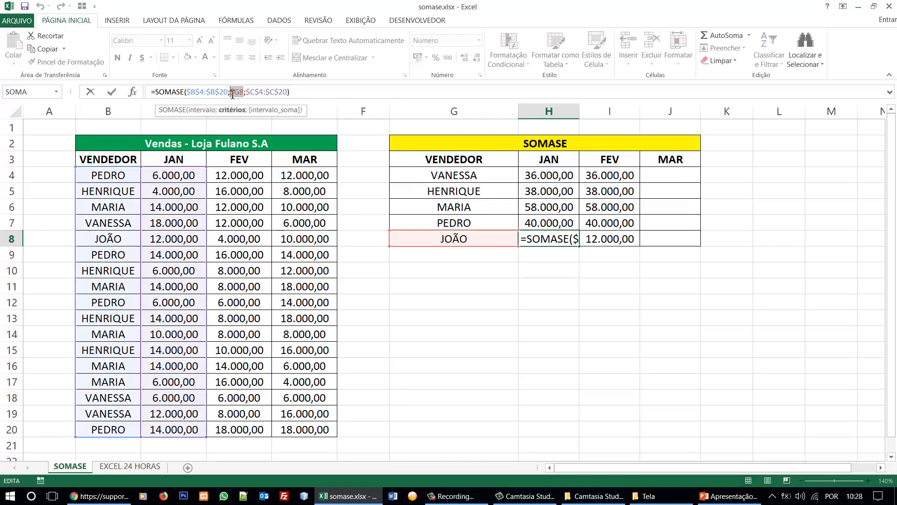
{"action": "key", "text": "Escape"}
- Examine the sum range $C$4:$C$20 in the H4 formula and exit without editing it
{"action": "left_click", "coordinate": [537, 176]}
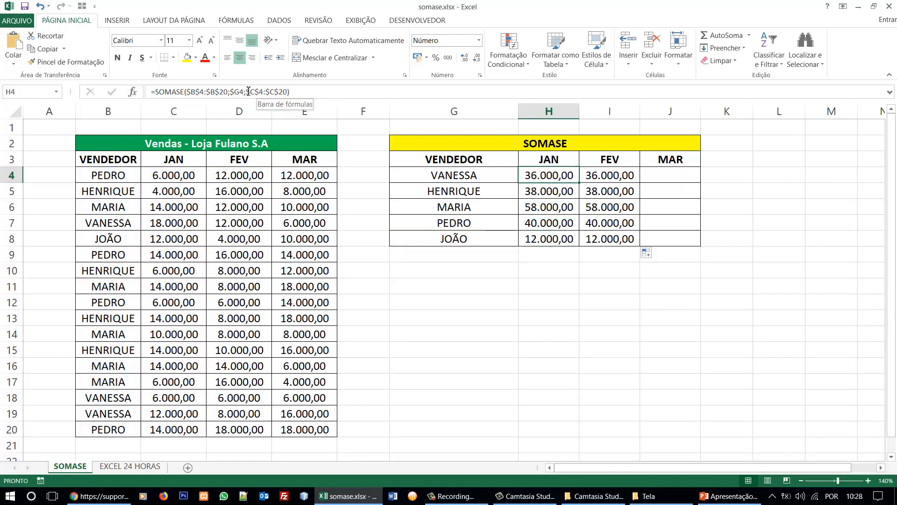
{"action": "left_click_drag", "start_coordinate": [248, 92], "coordinate": [286, 90]}
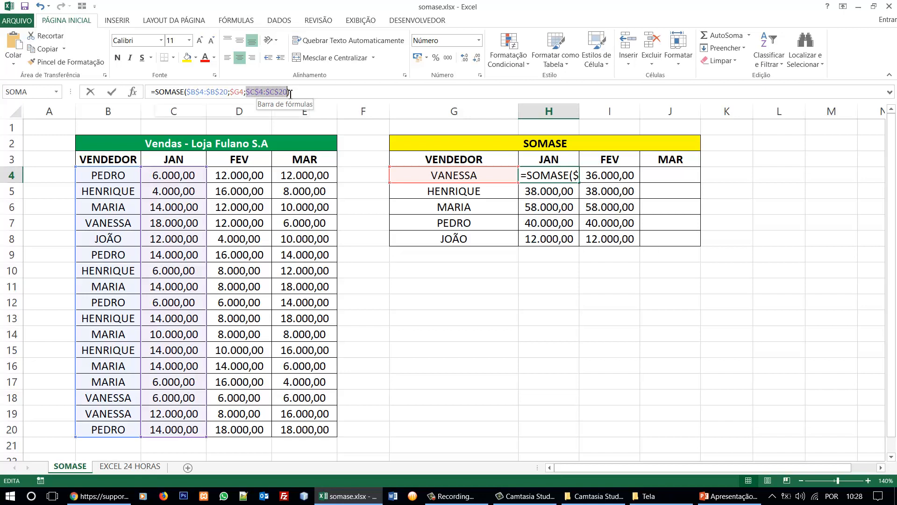
{"action": "left_click_drag", "start_coordinate": [158, 110], "coordinate": [270, 85]}
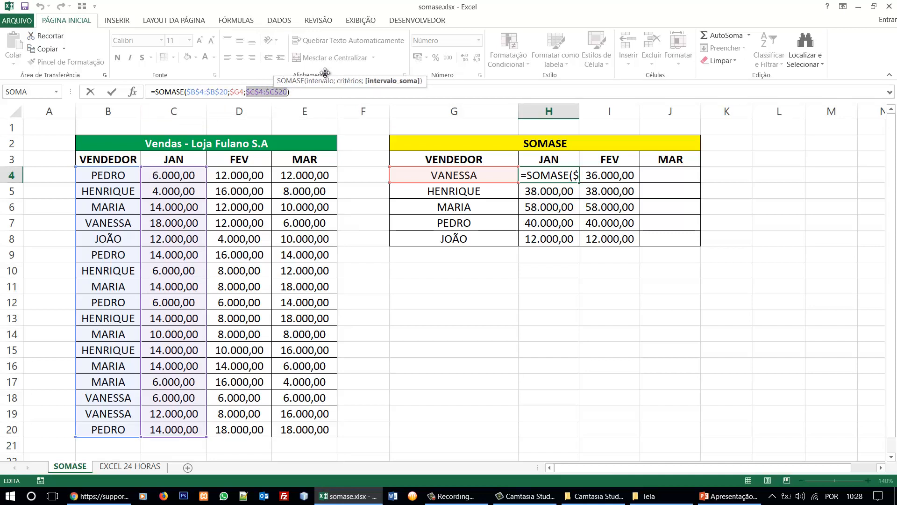
{"action": "left_click_drag", "start_coordinate": [270, 86], "coordinate": [348, 82]}
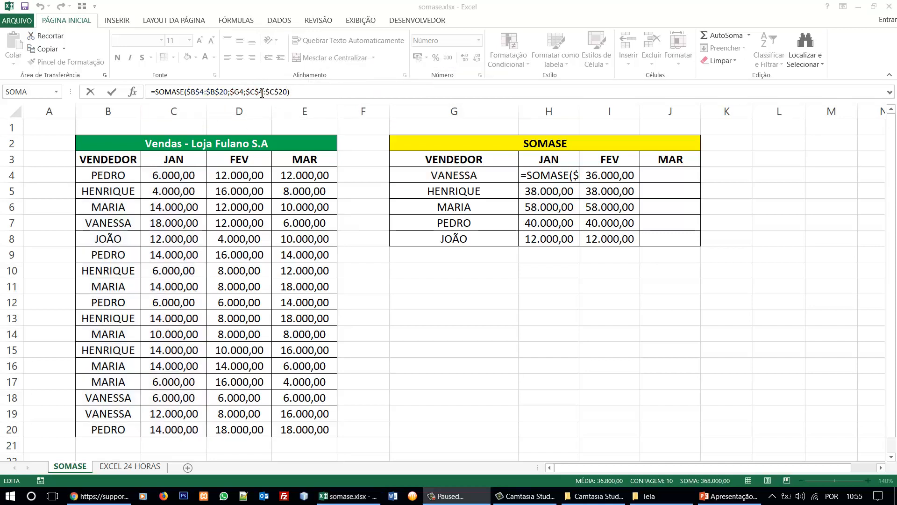
{"action": "double_click", "coordinate": [262, 92]}
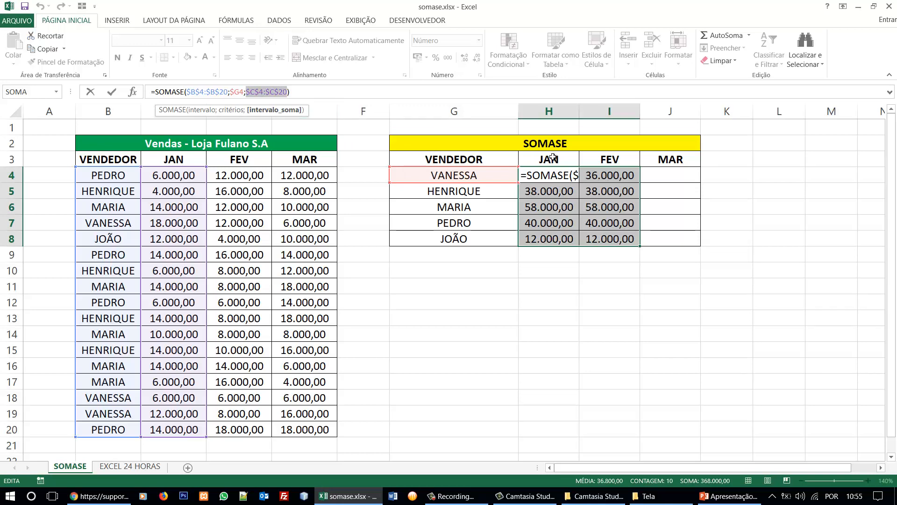
{"action": "key", "text": "Escape"}
{"action": "double_click", "coordinate": [564, 174]}
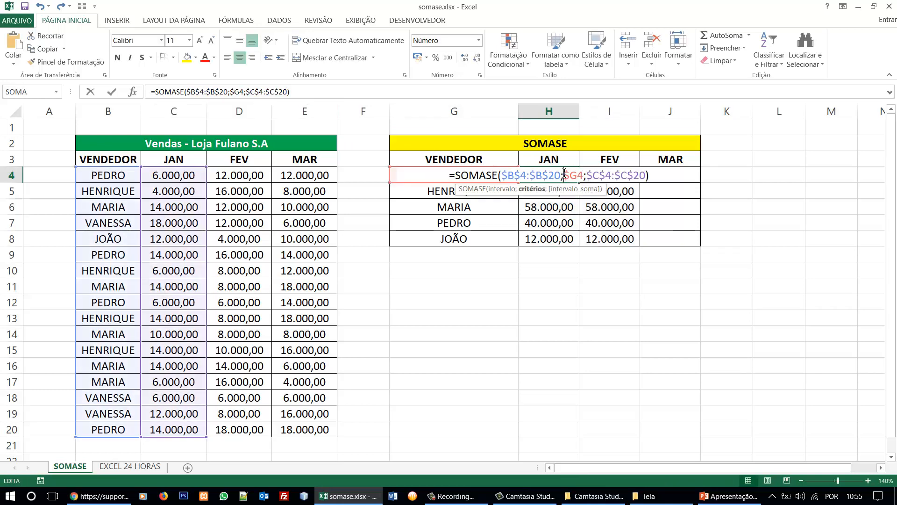
{"action": "key", "text": "Escape"}
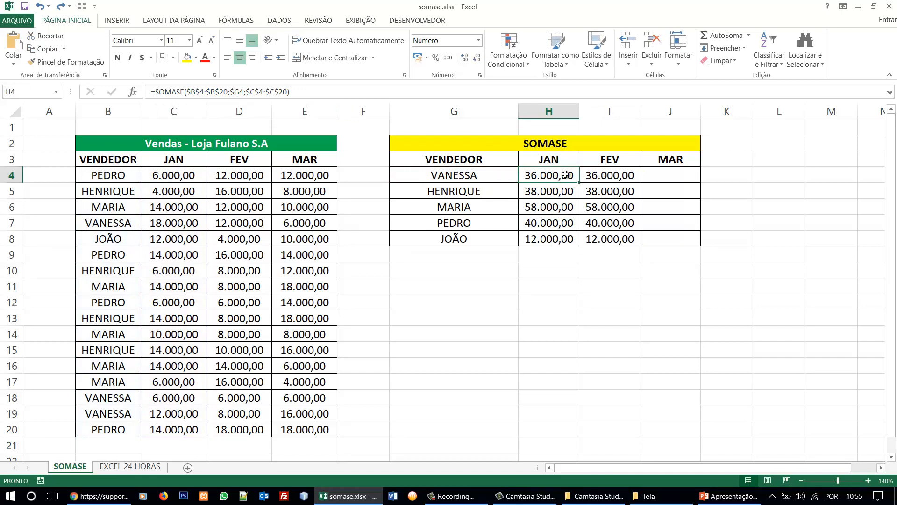
- Highlight the JAN to MAR result columns and the summary cells H4:J8 that the formula has to cover
{"action": "left_click_drag", "start_coordinate": [557, 176], "coordinate": [608, 240]}
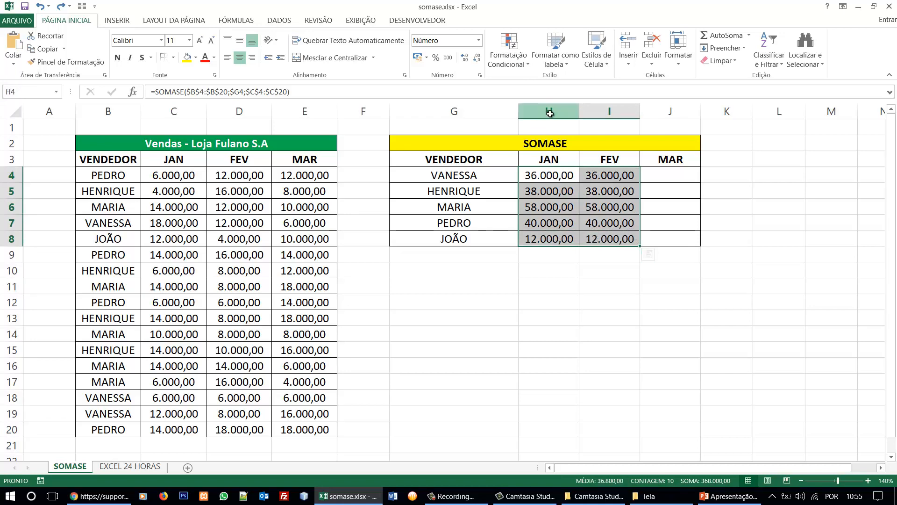
{"action": "left_click_drag", "start_coordinate": [550, 111], "coordinate": [670, 113]}
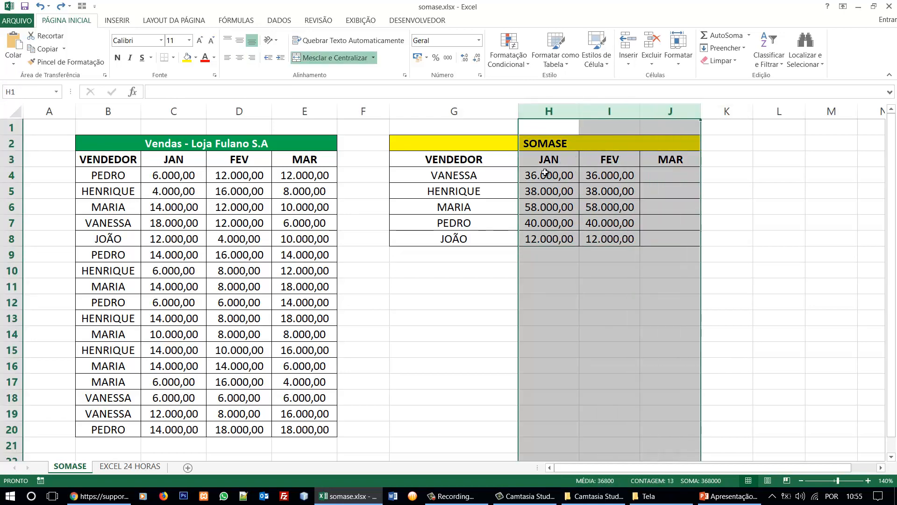
{"action": "left_click_drag", "start_coordinate": [552, 174], "coordinate": [651, 176]}
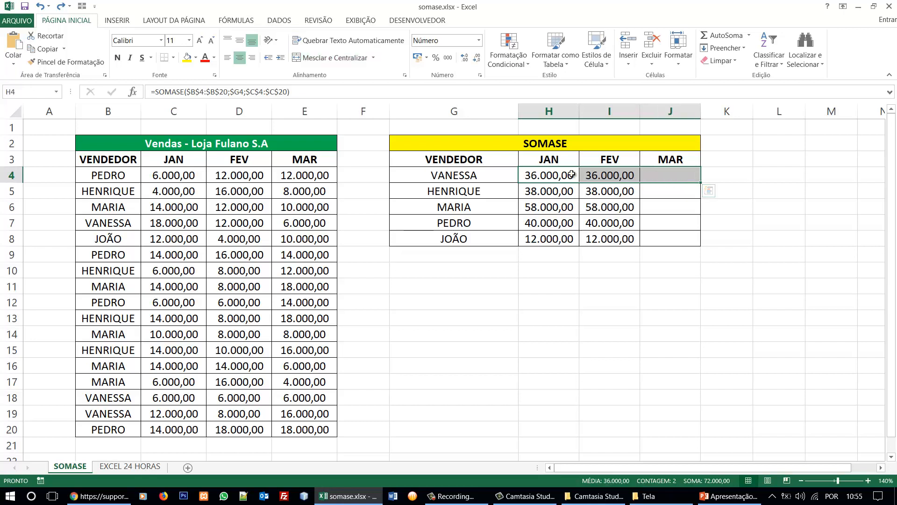
{"action": "left_click_drag", "start_coordinate": [554, 174], "coordinate": [668, 239]}
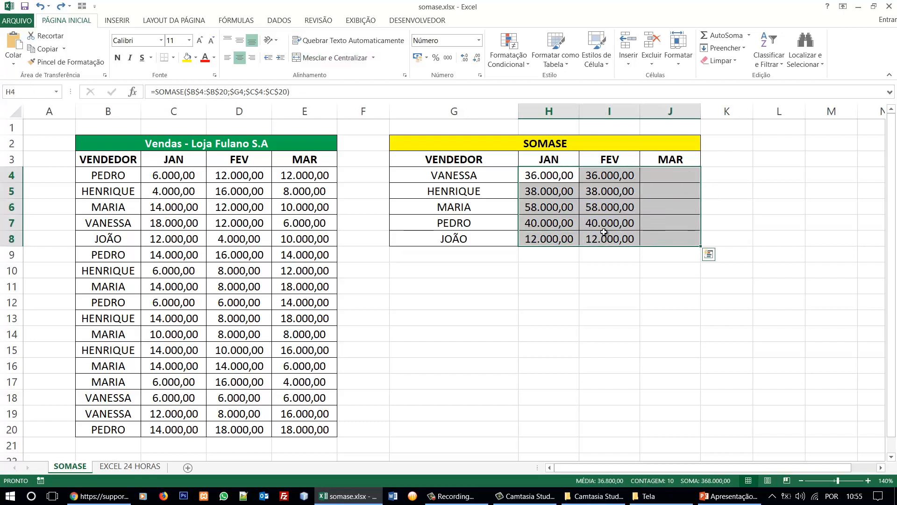
- Compare the sum range $C$4:$C$20 in the H4 and I4 formulas, leaving both unedited
{"action": "left_click", "coordinate": [266, 92]}
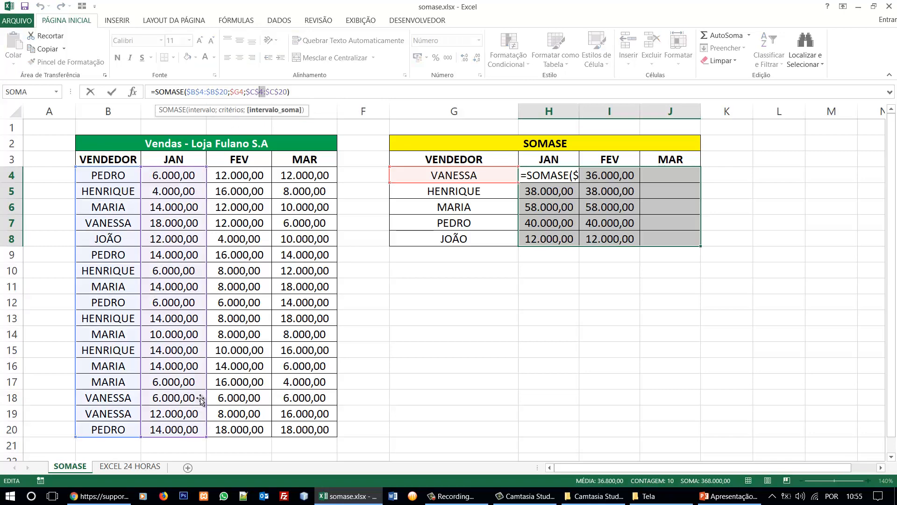
{"action": "key", "text": "Escape"}
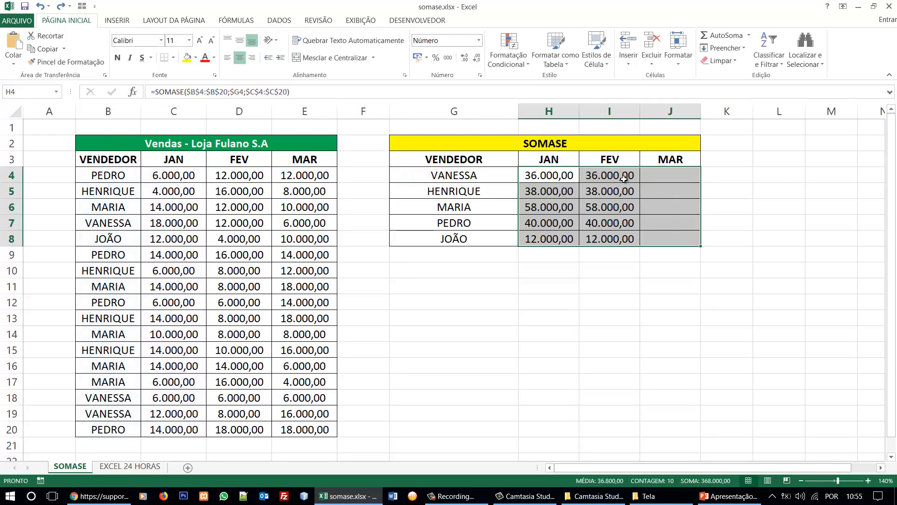
{"action": "left_click", "coordinate": [601, 174]}
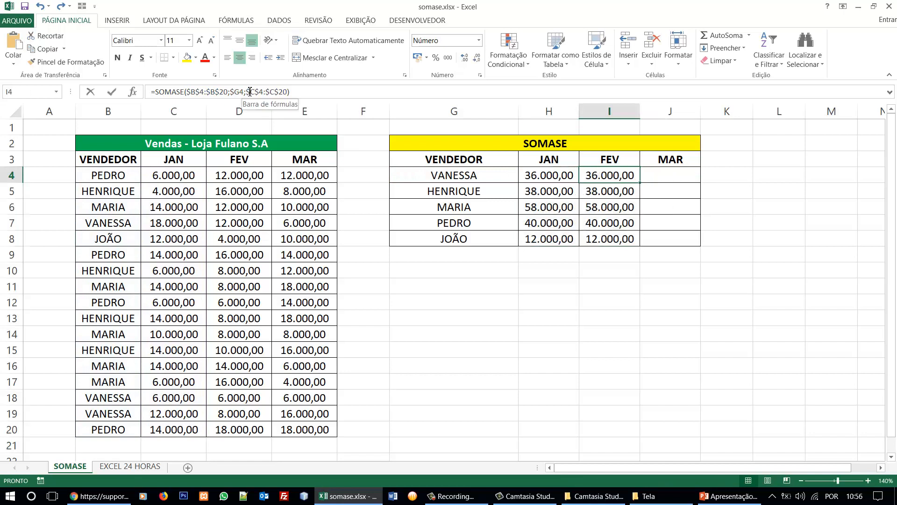
{"action": "left_click_drag", "start_coordinate": [247, 92], "coordinate": [267, 91]}
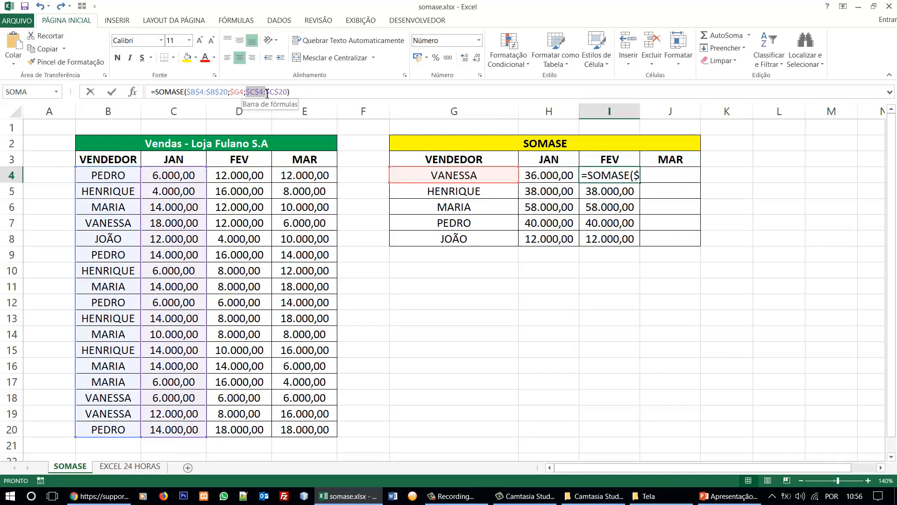
{"action": "key", "text": "Escape"}
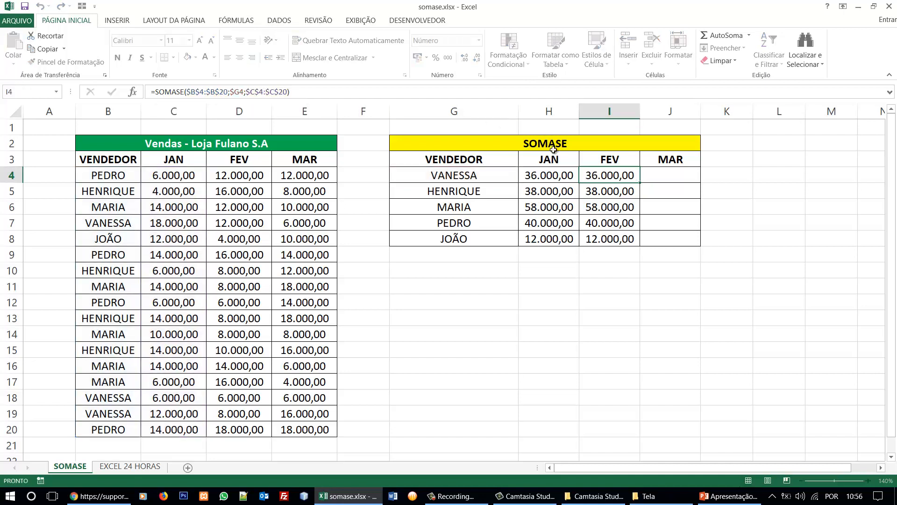
- Change the sum range in the H4 formula to the mixed reference C$4:C$20, locking only the rows
{"action": "left_click", "coordinate": [551, 175]}
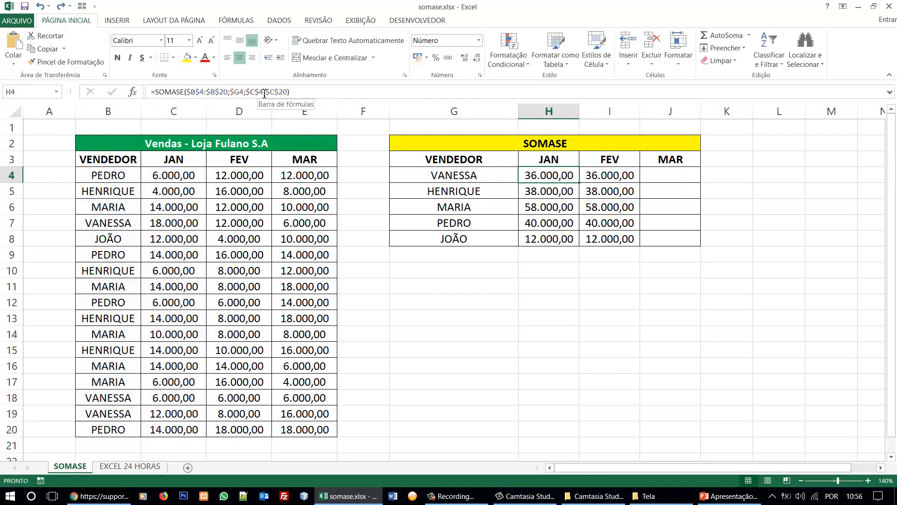
{"action": "left_click_drag", "start_coordinate": [264, 92], "coordinate": [250, 95]}
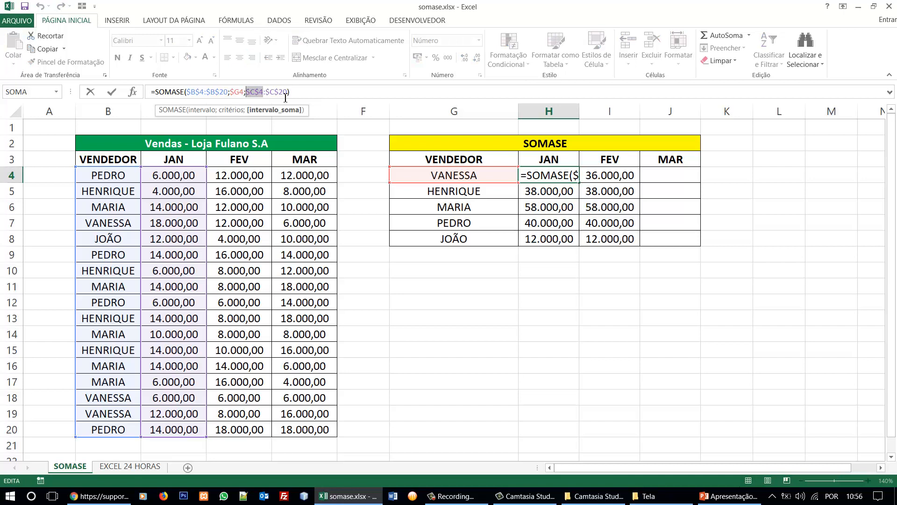
{"action": "key", "text": "F4"}
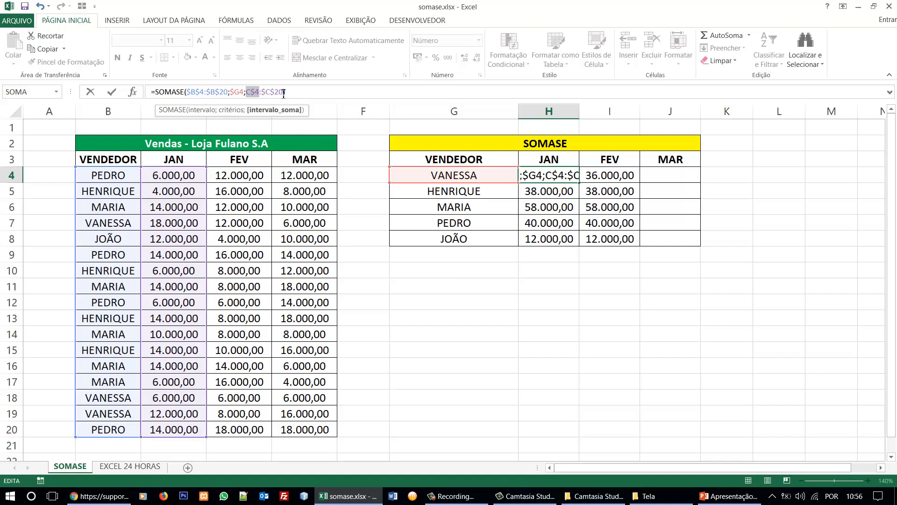
{"action": "left_click_drag", "start_coordinate": [283, 94], "coordinate": [266, 95]}
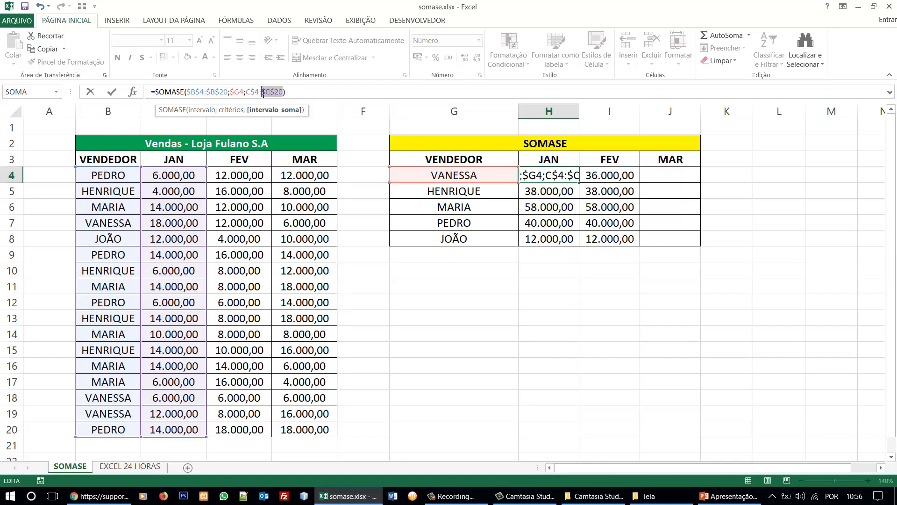
{"action": "key", "text": "F4"}
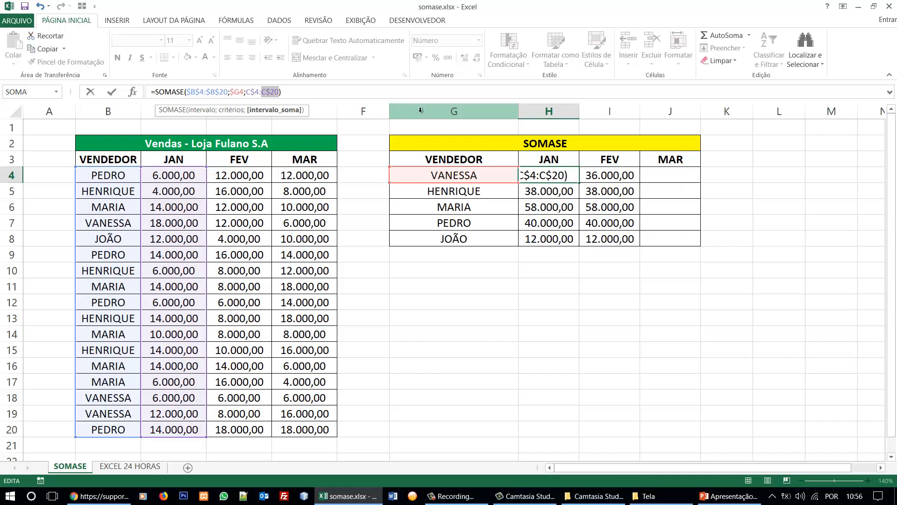
{"action": "key", "text": "Return"}
- Fill the H4 formula across the months and down the sellers through J8, and highlight the filled results
{"action": "left_click", "coordinate": [571, 177]}
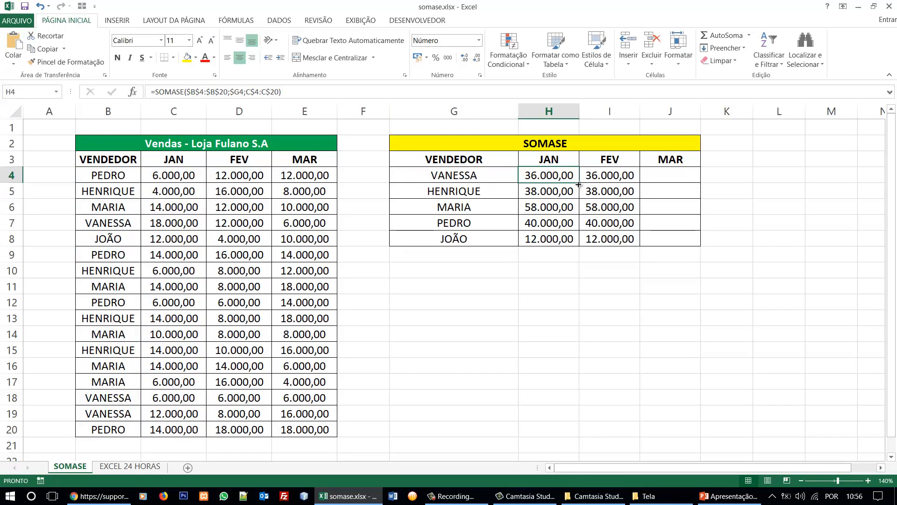
{"action": "left_click_drag", "start_coordinate": [580, 183], "coordinate": [697, 245]}
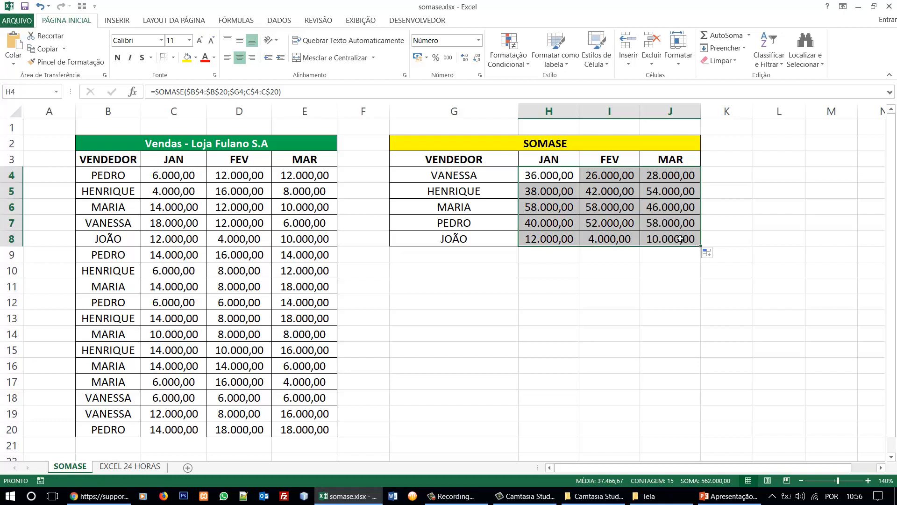
{"action": "left_click_drag", "start_coordinate": [557, 175], "coordinate": [663, 238]}
{"action": "left_click", "coordinate": [548, 174]}
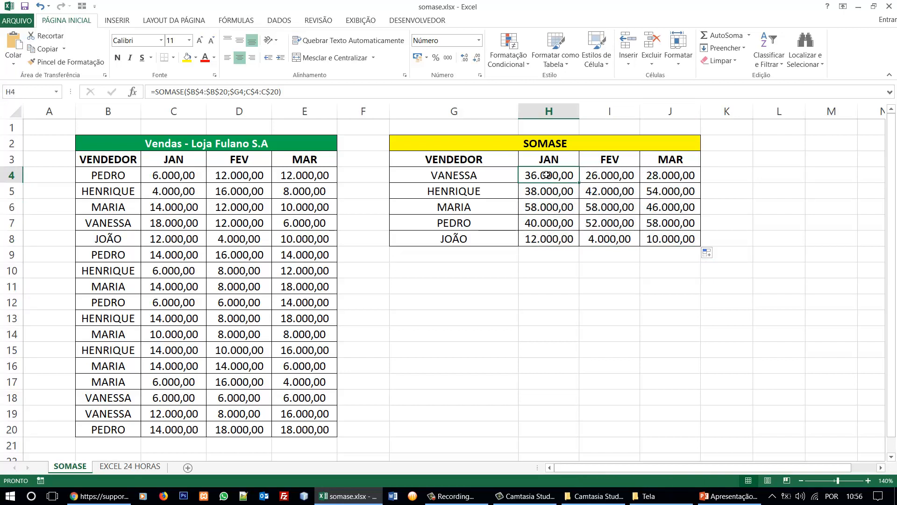
{"action": "left_click_drag", "start_coordinate": [546, 173], "coordinate": [670, 239]}
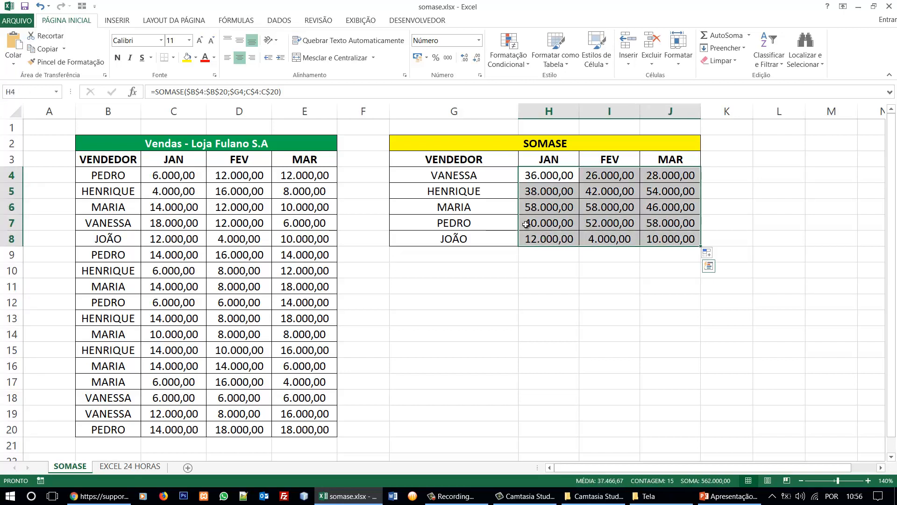
- Test the totals by changing the seller in B6 to the one listed in G4, and undo the change
{"action": "left_click", "coordinate": [108, 207]}
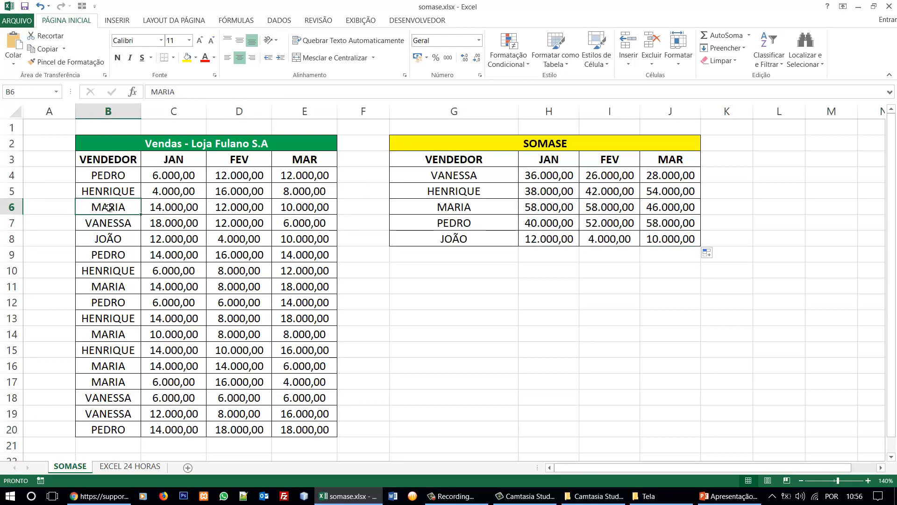
{"action": "type", "text": "VA"}
{"action": "key", "text": "BackSpace"}
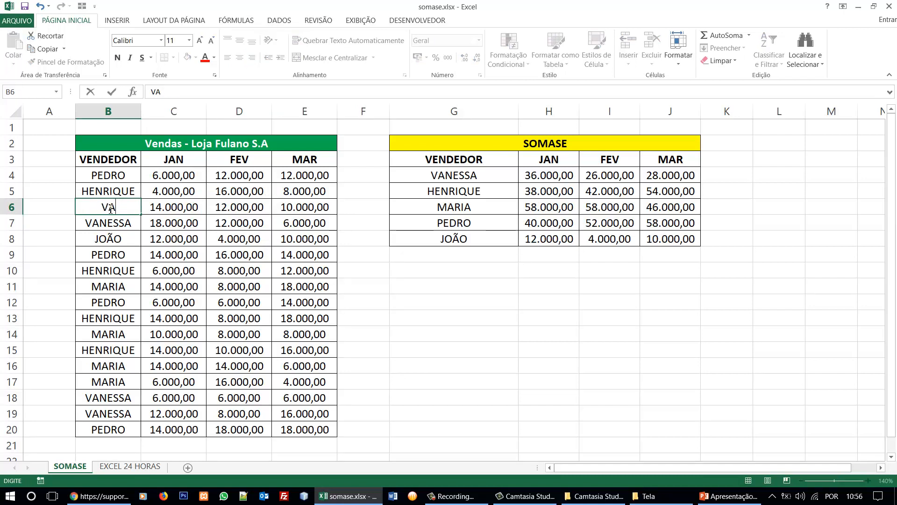
{"action": "type", "text": "NESSA"}
{"action": "key", "text": "Return"}
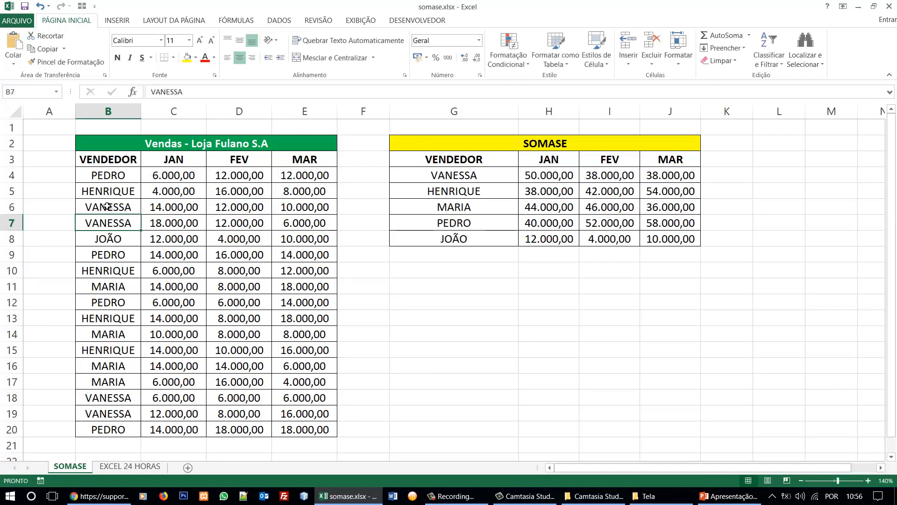
{"action": "left_click", "coordinate": [40, 6]}
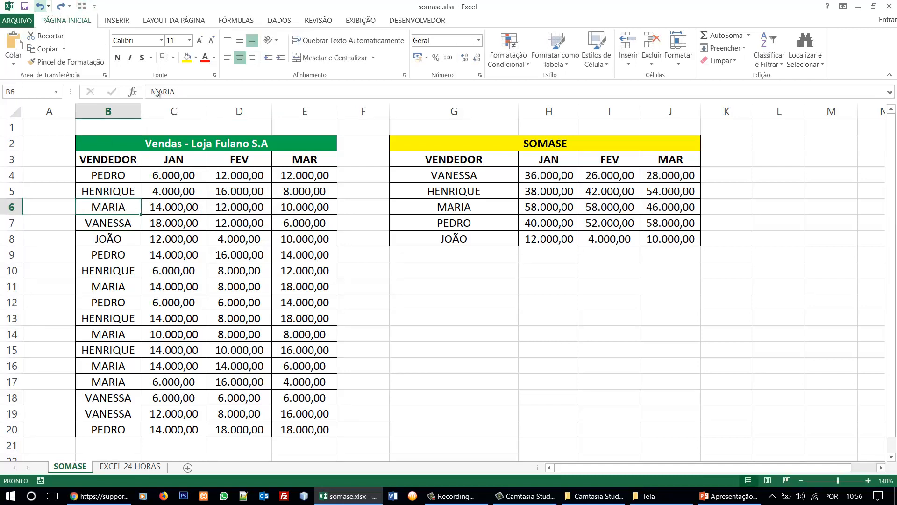
- Label G10 with the name of the seller listed in G6 for a manual check, leaving H10:J10 for the monthly totals
{"action": "scroll", "coordinate": [306, 282], "scroll_direction": "down", "scroll_amount": 2}
{"action": "scroll", "coordinate": [303, 284], "scroll_direction": "up", "scroll_amount": 2}
{"action": "left_click", "coordinate": [424, 270]}
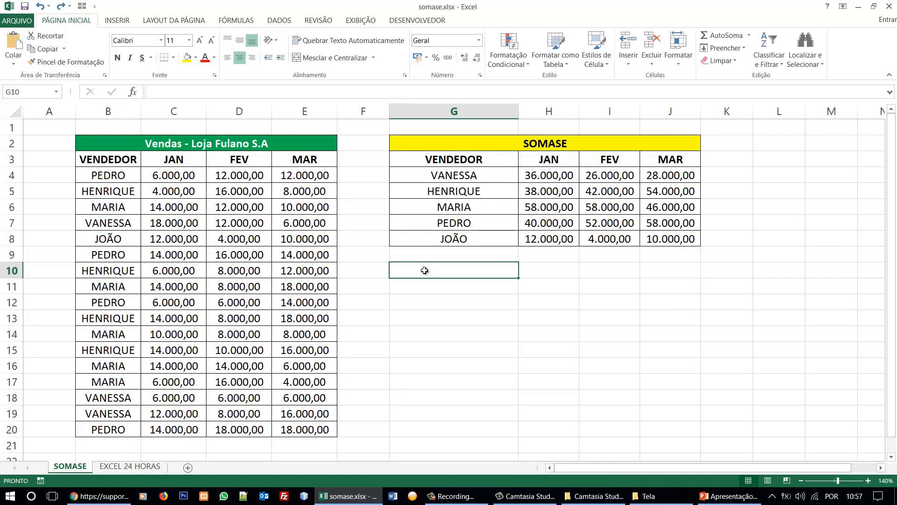
{"action": "type", "text": "MARIA"}
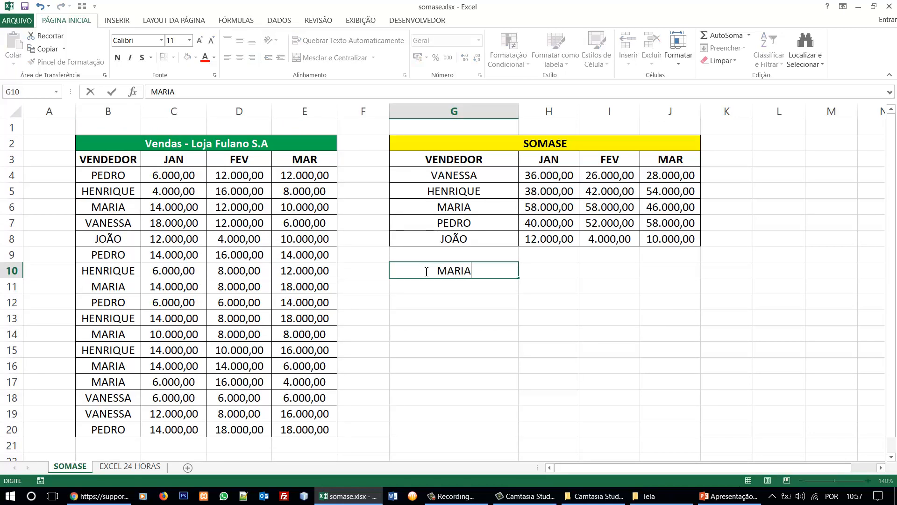
{"action": "key", "text": "Return"}
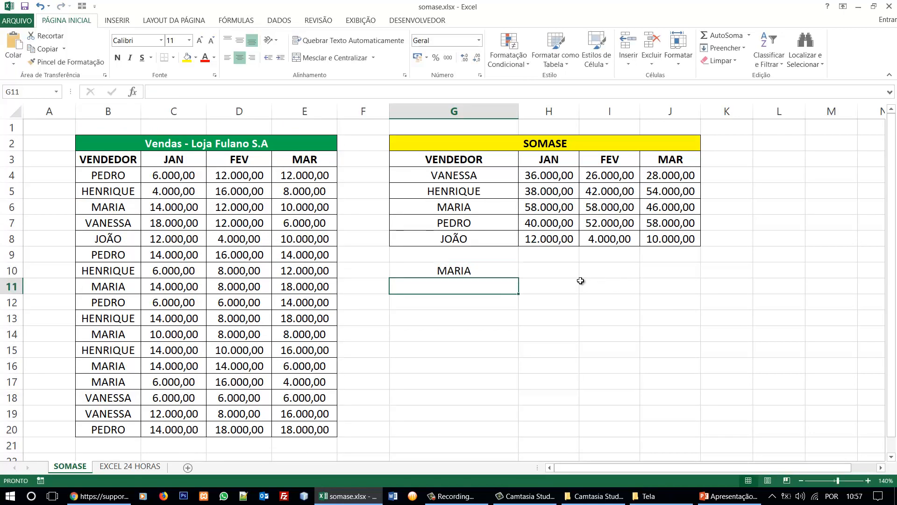
{"action": "left_click", "coordinate": [550, 267]}
{"action": "left_click", "coordinate": [600, 268]}
{"action": "left_click", "coordinate": [662, 268]}
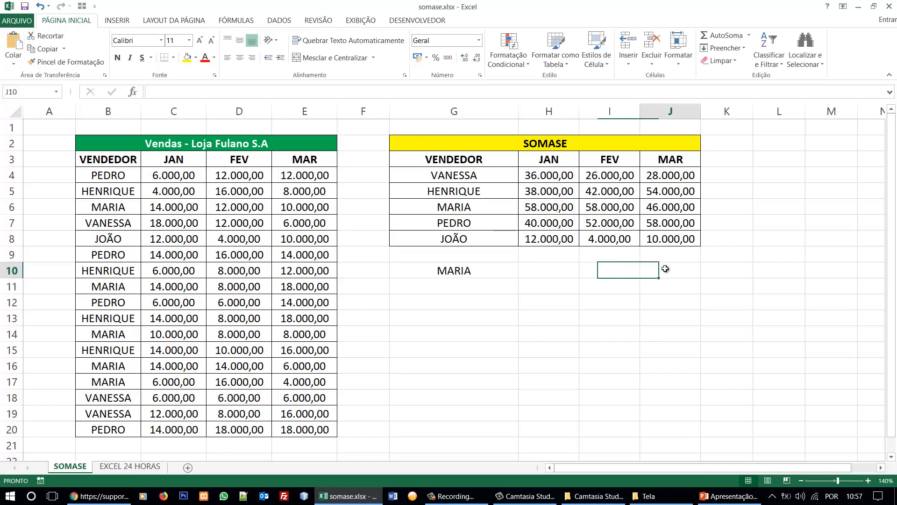
- Add up that seller's JAN sales manually in H10 with the formula =C6+C11+C14+C16+C17
{"action": "left_click", "coordinate": [541, 270]}
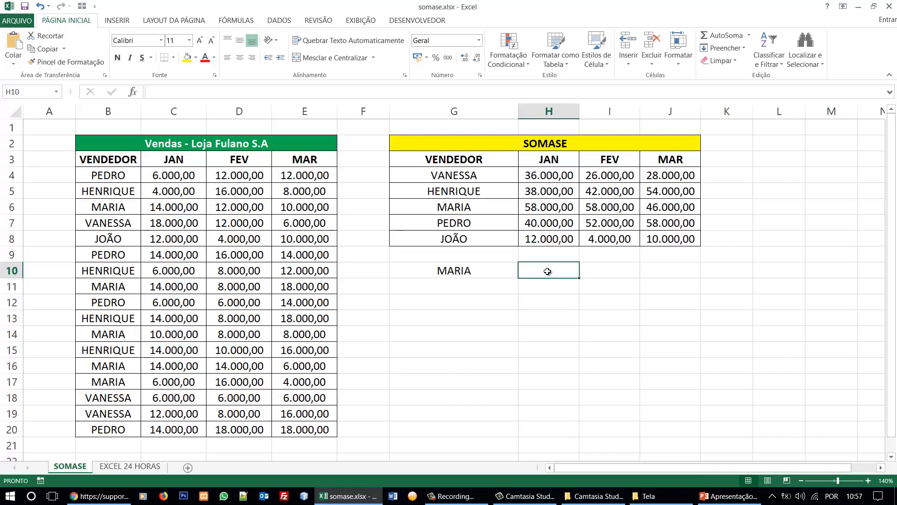
{"action": "type", "text": "="}
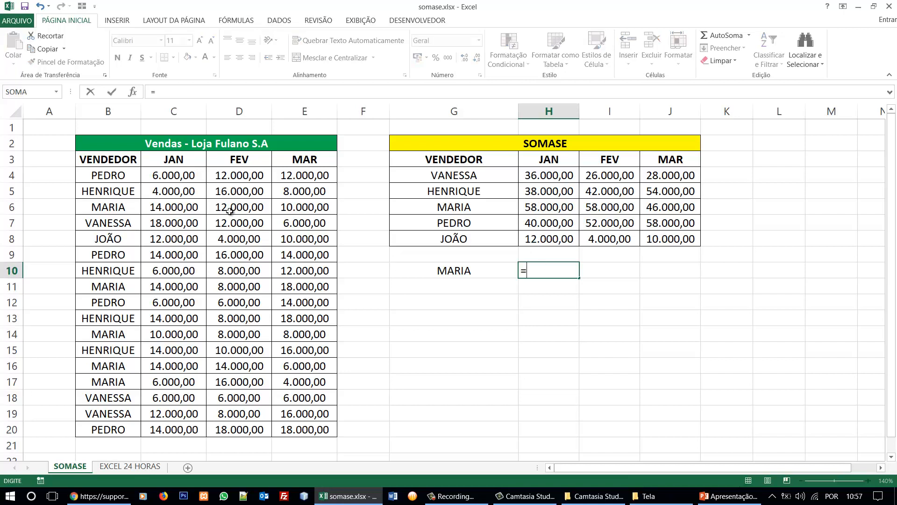
{"action": "left_click", "coordinate": [174, 207]}
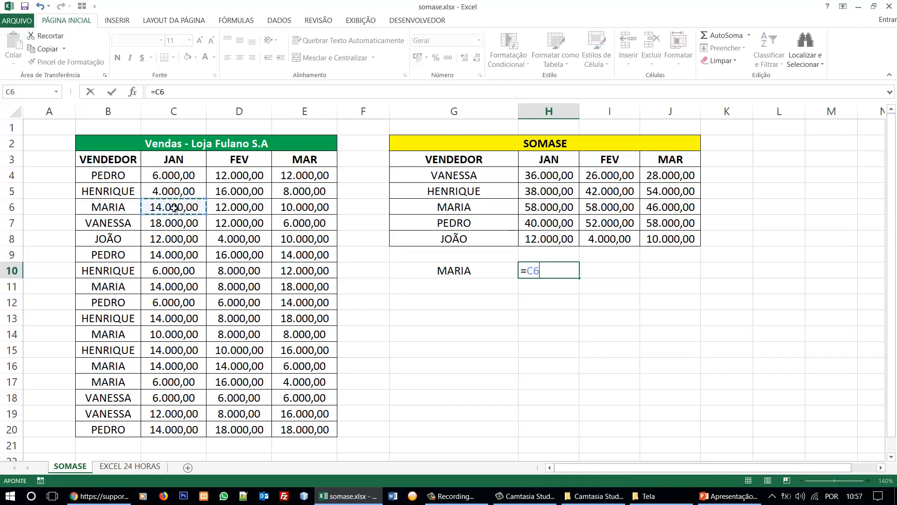
{"action": "type", "text": "+"}
{"action": "left_click", "coordinate": [158, 286]}
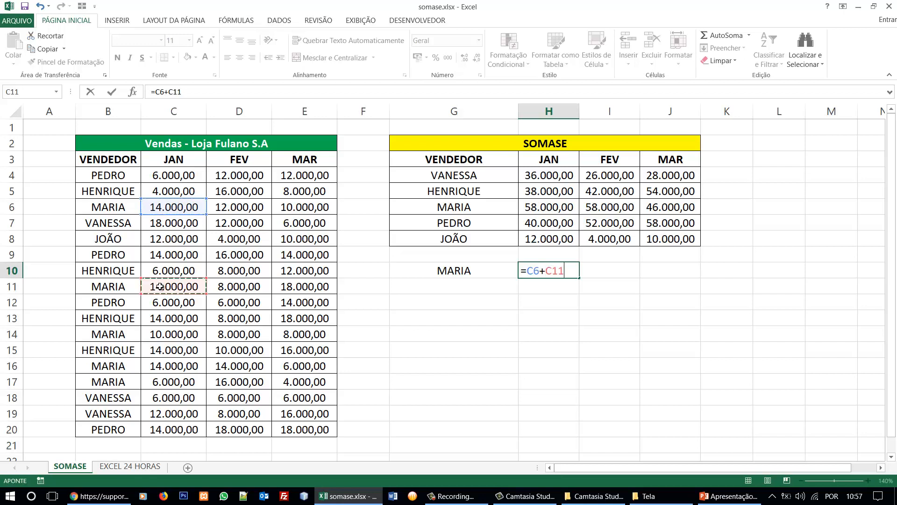
{"action": "type", "text": "+"}
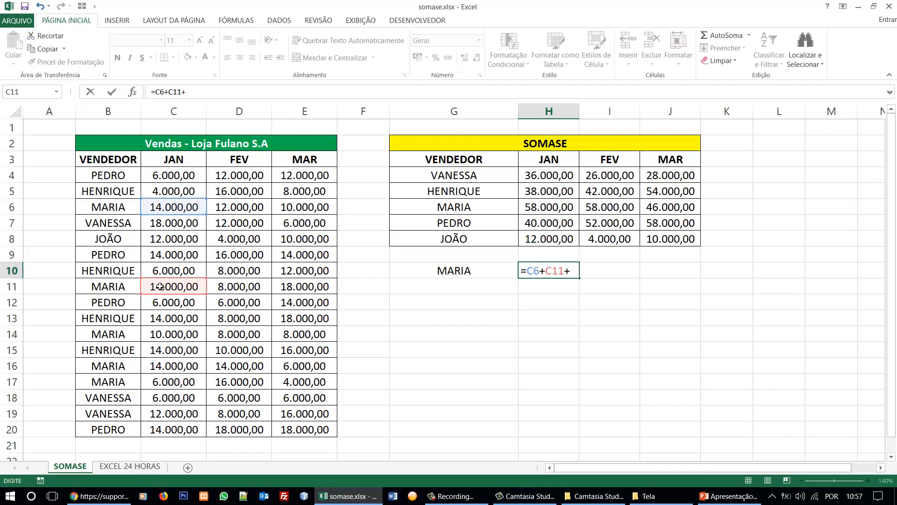
{"action": "left_click", "coordinate": [160, 334]}
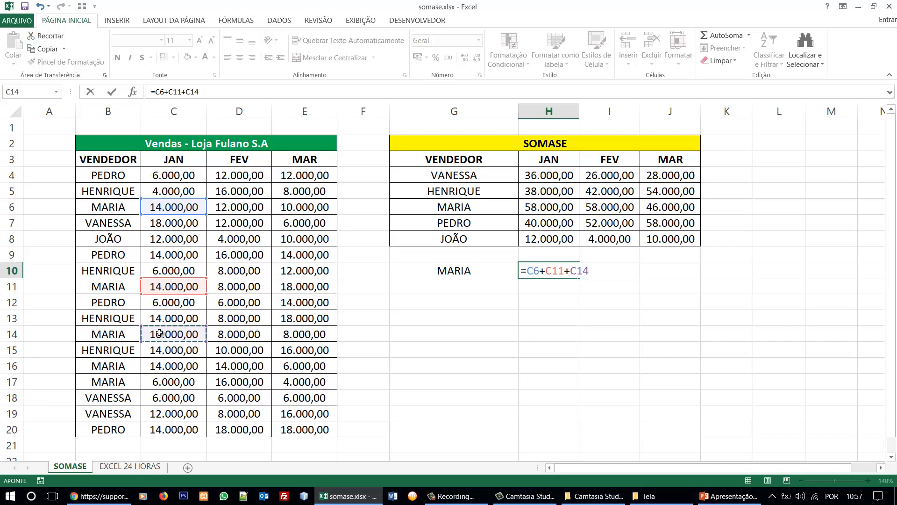
{"action": "type", "text": "+"}
{"action": "left_click", "coordinate": [167, 365]}
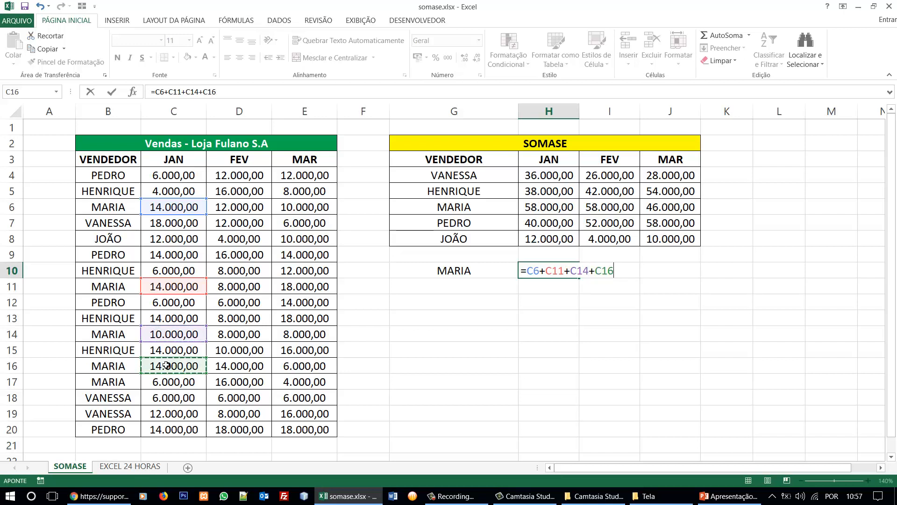
{"action": "type", "text": "+"}
{"action": "left_click", "coordinate": [170, 383]}
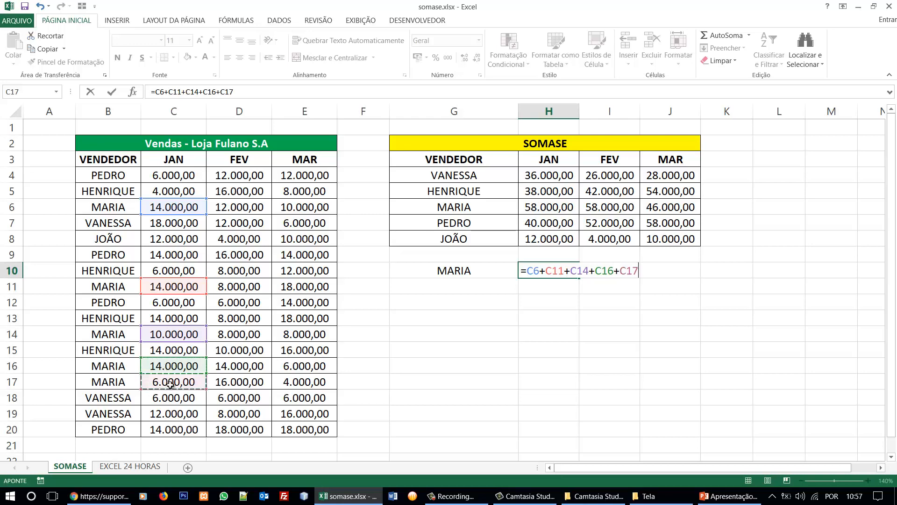
{"action": "key", "text": "Return"}
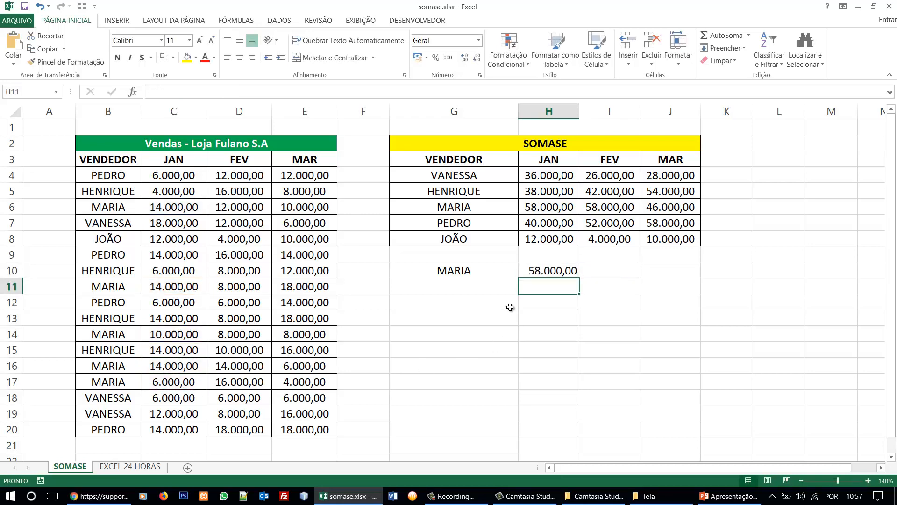
- Fill the manual sum from H10 across to J10 and compare it with the SOMASE totals in H6:J6
{"action": "left_click", "coordinate": [551, 272]}
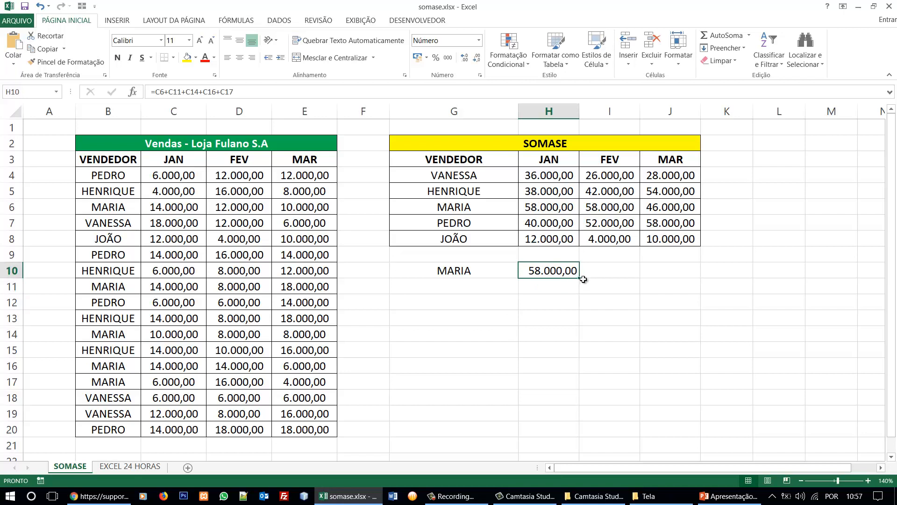
{"action": "left_click_drag", "start_coordinate": [580, 280], "coordinate": [685, 271]}
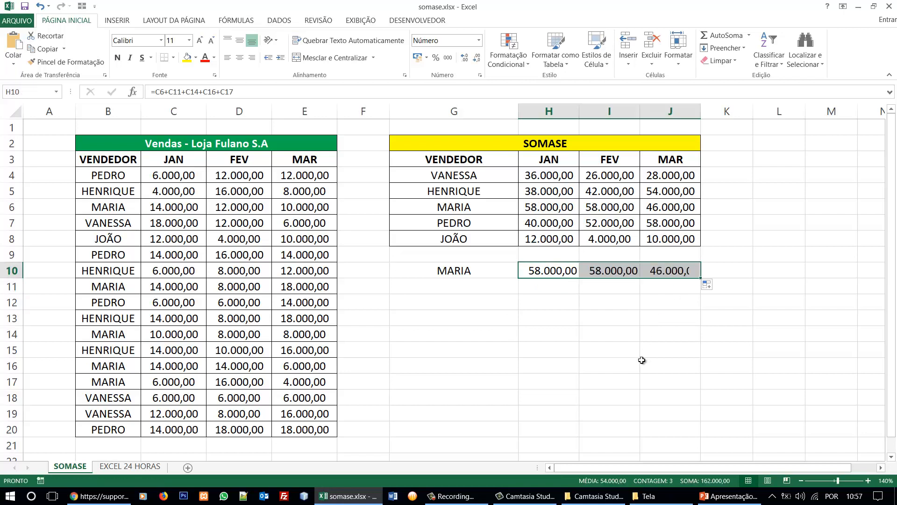
{"action": "left_click", "coordinate": [552, 207]}
{"action": "left_click_drag", "start_coordinate": [552, 207], "coordinate": [669, 207]}
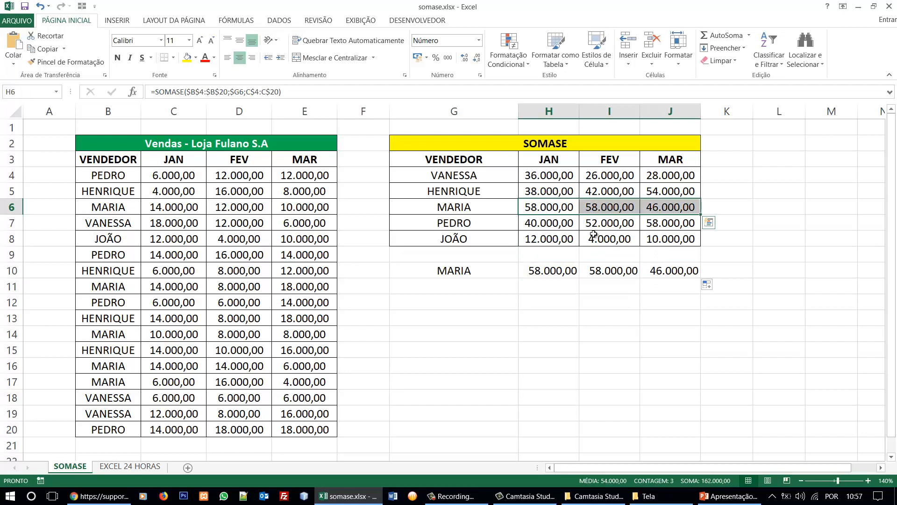
{"action": "left_click_drag", "start_coordinate": [535, 273], "coordinate": [667, 274]}
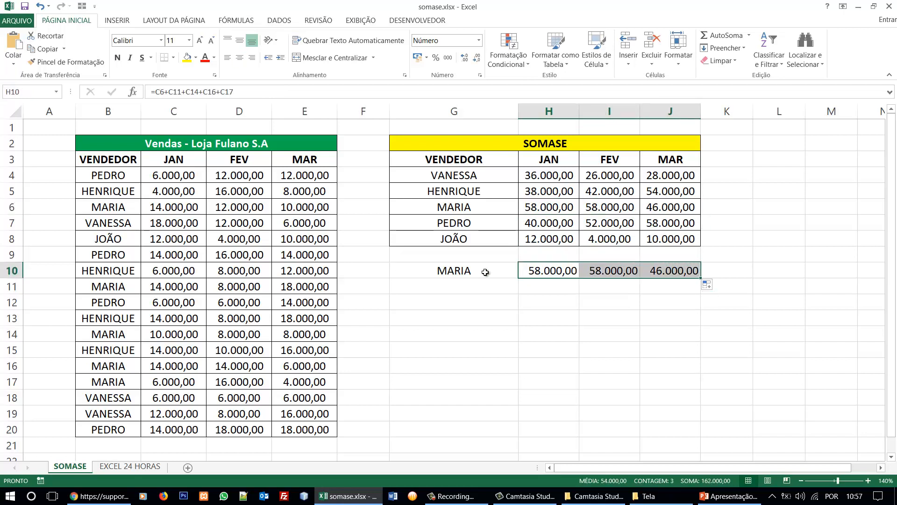
- Inspect the manual sum formulas in H10, I10 and J10 for the seller labelled in G10
{"action": "left_click", "coordinate": [451, 278]}
{"action": "left_click", "coordinate": [444, 308]}
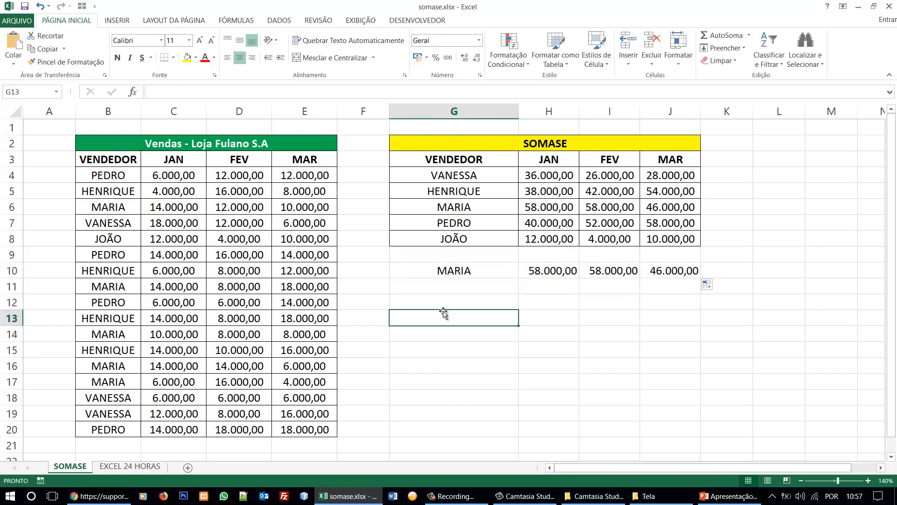
{"action": "left_click", "coordinate": [447, 287]}
{"action": "left_click", "coordinate": [676, 271]}
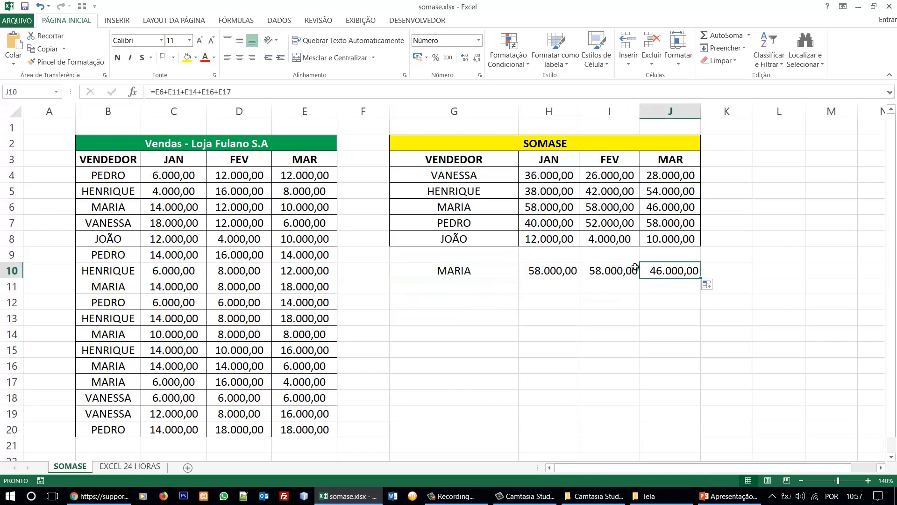
{"action": "left_click", "coordinate": [442, 270]}
{"action": "left_click", "coordinate": [567, 270]}
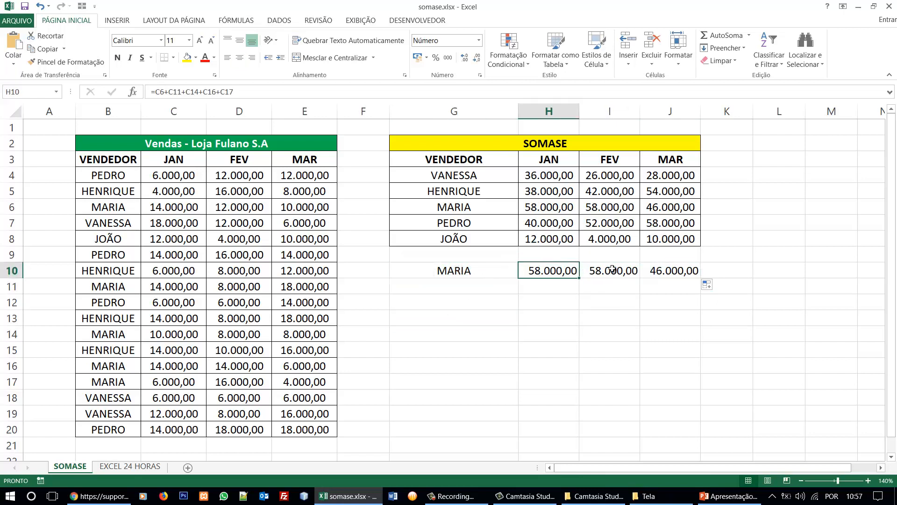
{"action": "left_click", "coordinate": [607, 271]}
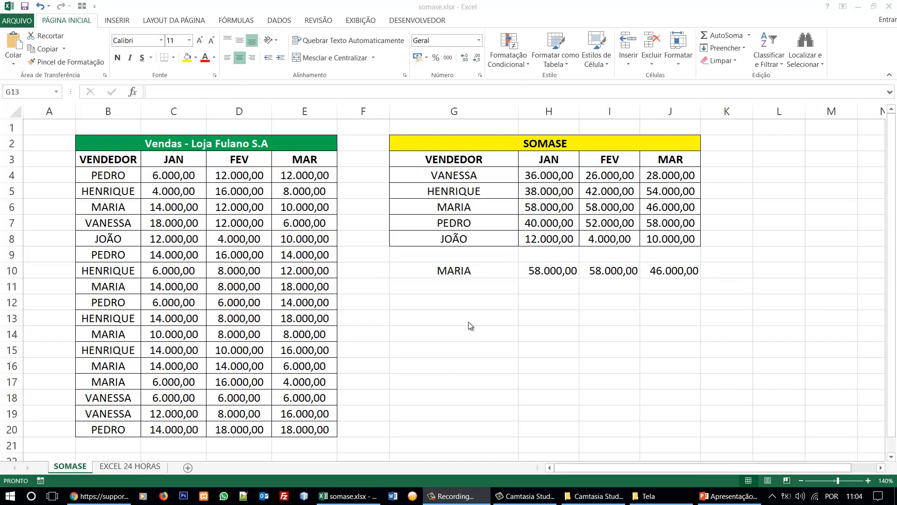
- Enter the title SOMASES in G13 below the manual check row
{"action": "left_click", "coordinate": [468, 315]}
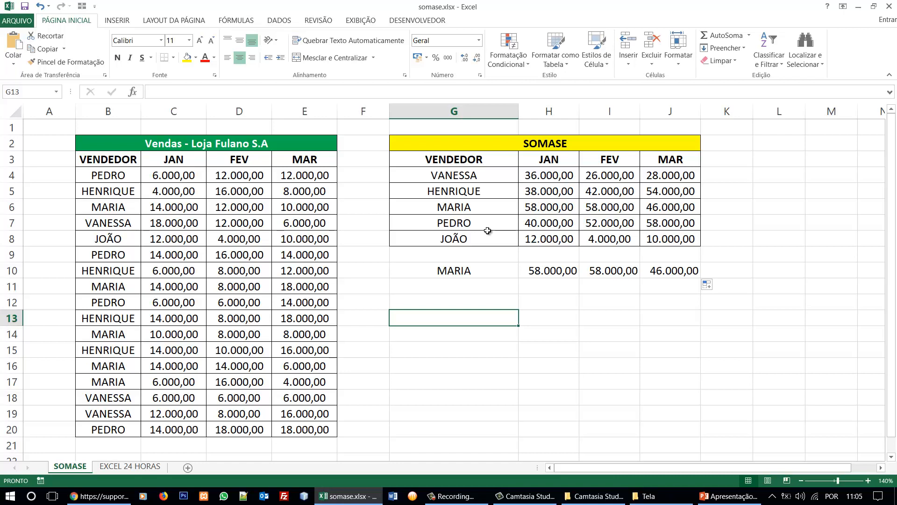
{"action": "type", "text": "SOMA"}
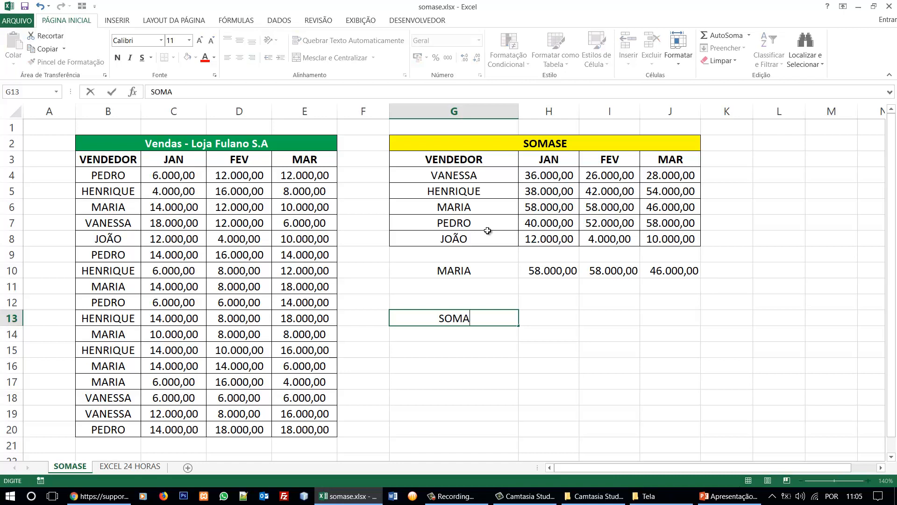
{"action": "type", "text": "SES"}
{"action": "key", "text": "Return"}
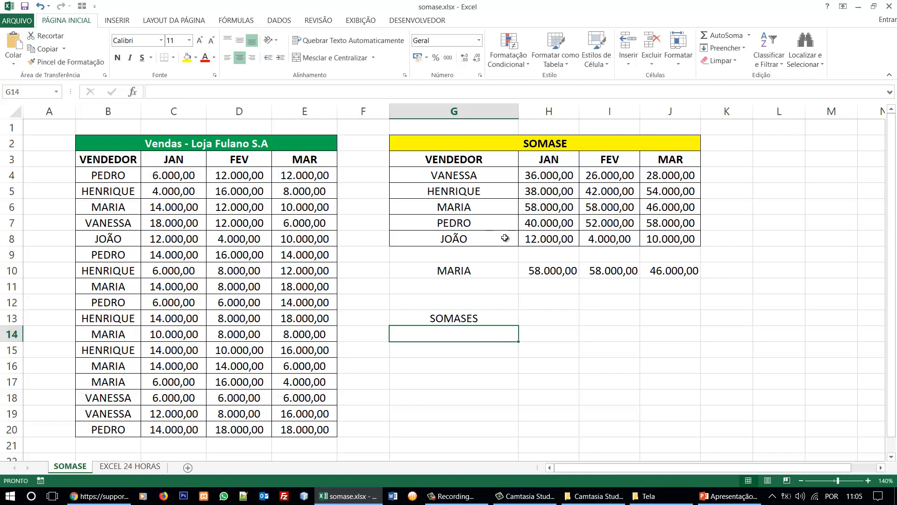
{"action": "left_click", "coordinate": [468, 318]}
- Add the heading ESTADOS in A2, beside the sales table, for a column of states
{"action": "left_click_drag", "start_coordinate": [57, 162], "coordinate": [61, 425]}
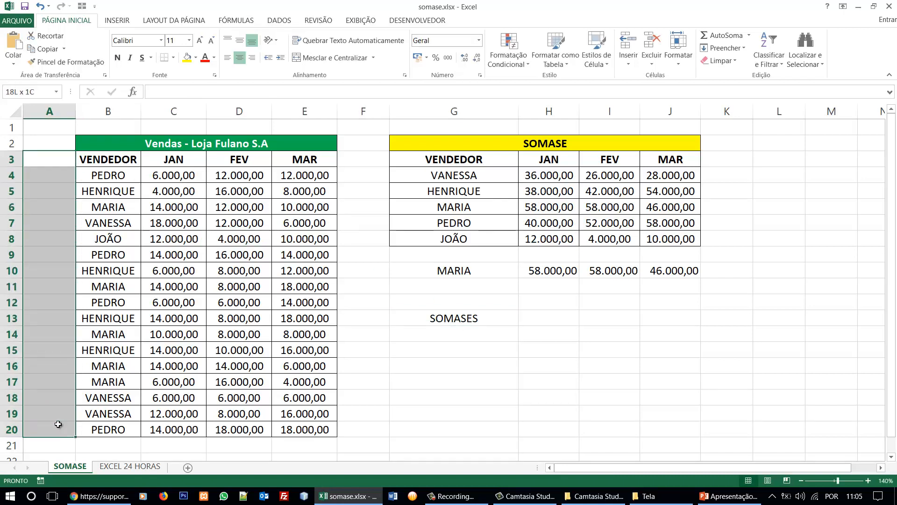
{"action": "left_click", "coordinate": [54, 142]}
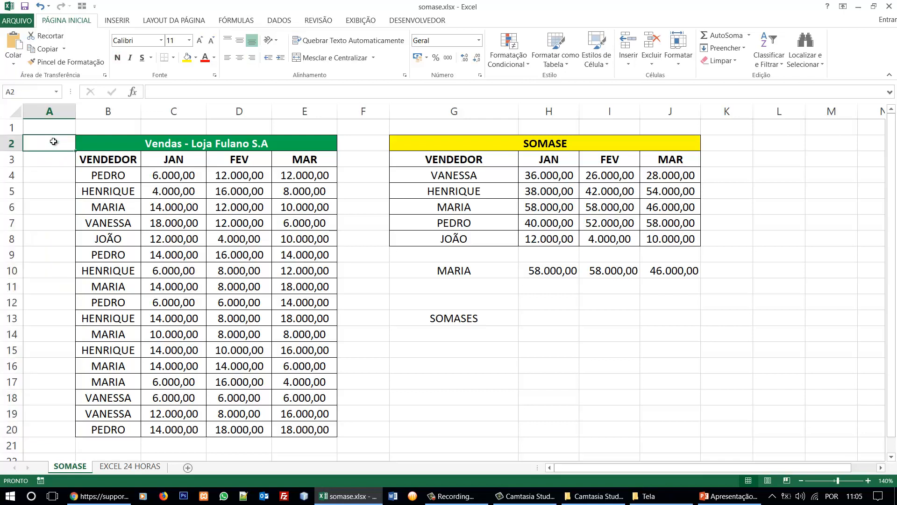
{"action": "type", "text": "lo"}
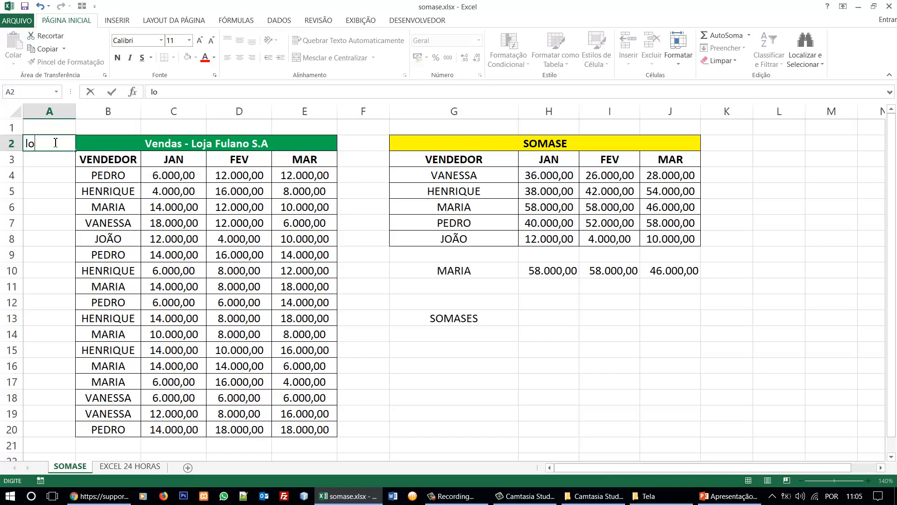
{"action": "key", "text": "BackSpace"}
{"action": "key", "text": "BackSpace"}
{"action": "type", "text": "ESTADOS"}
{"action": "key", "text": "Return"}
{"action": "left_click", "coordinate": [58, 147]}
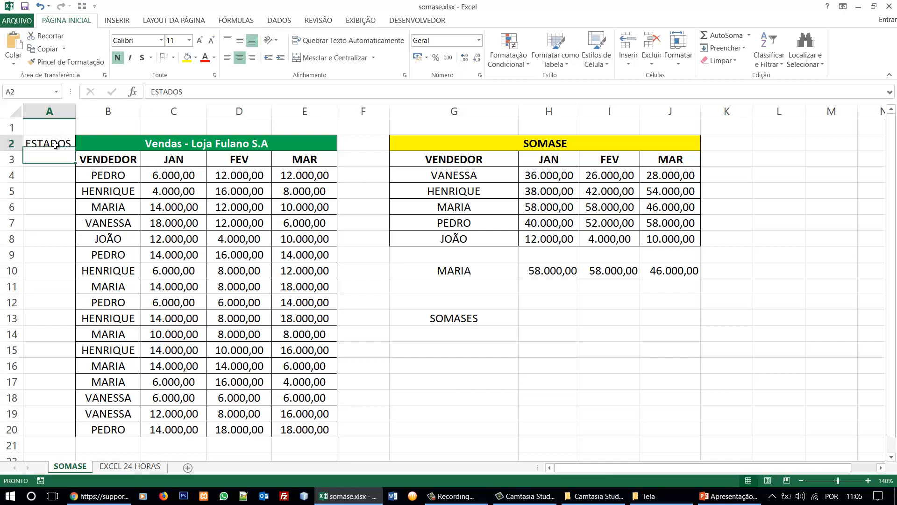
- Enter the states MG in A4 and ES in A5, correcting the autocompleted entry in A5
{"action": "left_click", "coordinate": [49, 177]}
{"action": "type", "text": "MG"}
{"action": "key", "text": "Return"}
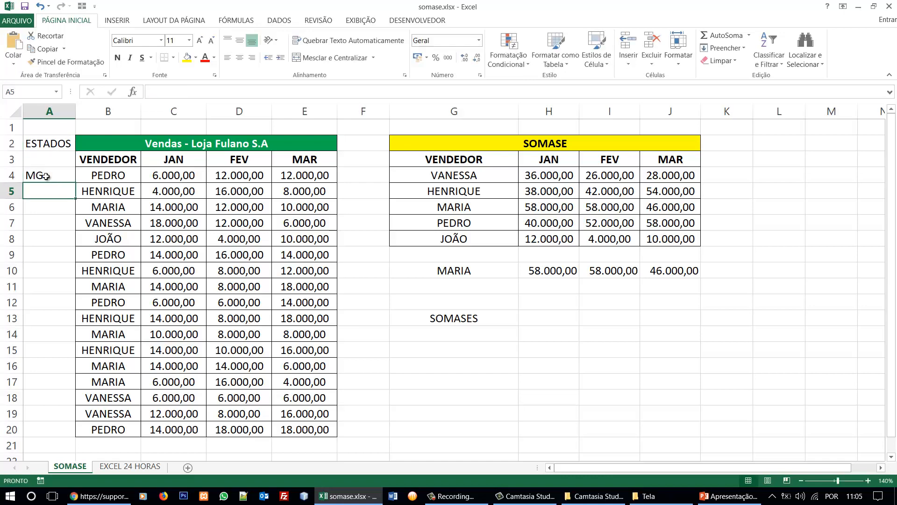
{"action": "type", "text": "ESTADOS"}
{"action": "key", "text": "Return"}
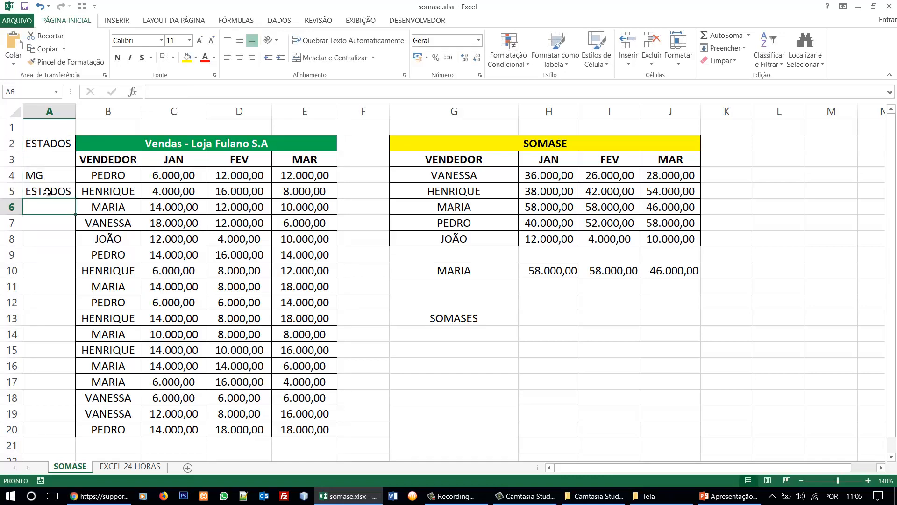
{"action": "left_click", "coordinate": [48, 192]}
{"action": "double_click", "coordinate": [161, 94]}
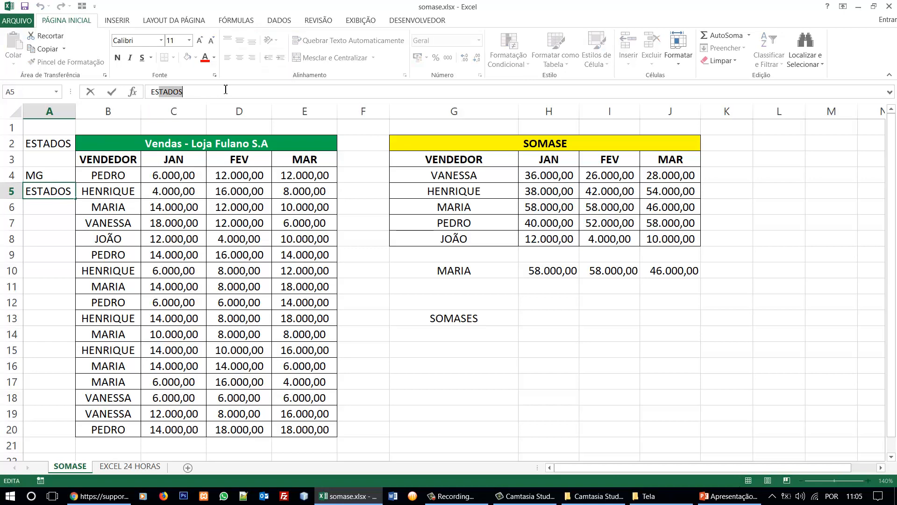
{"action": "type", "text": "ES"}
{"action": "key", "text": "Return"}
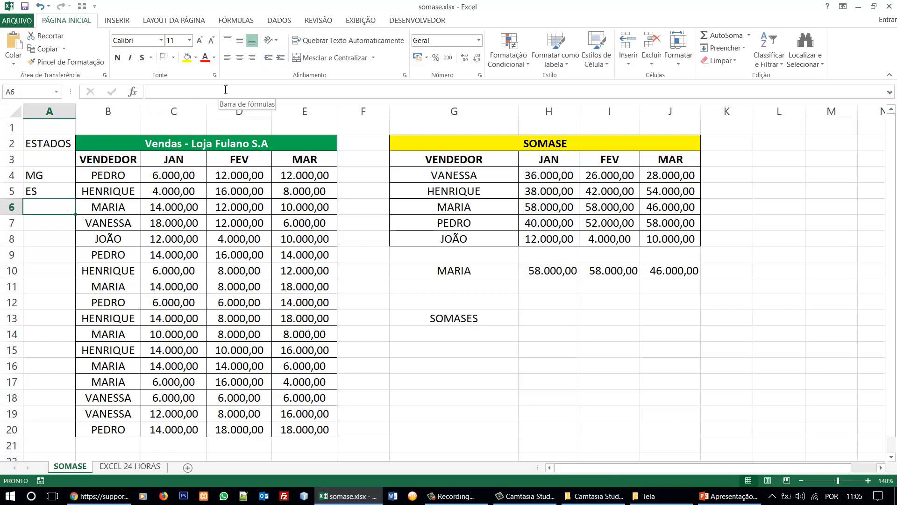
- Enter SP, RJ, PA and RS in A6:A9, and repeat the six-state sequence down to A20
{"action": "type", "text": "SP"}
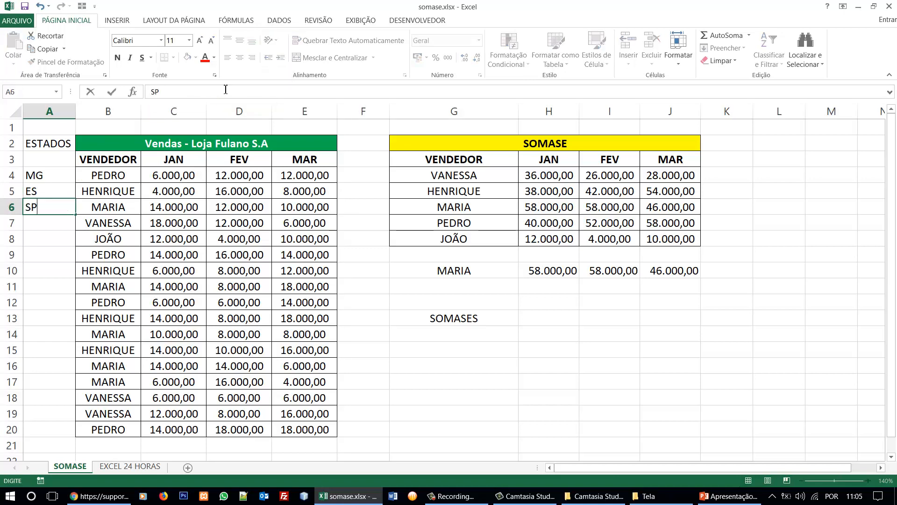
{"action": "key", "text": "Return"}
{"action": "type", "text": "RJ"}
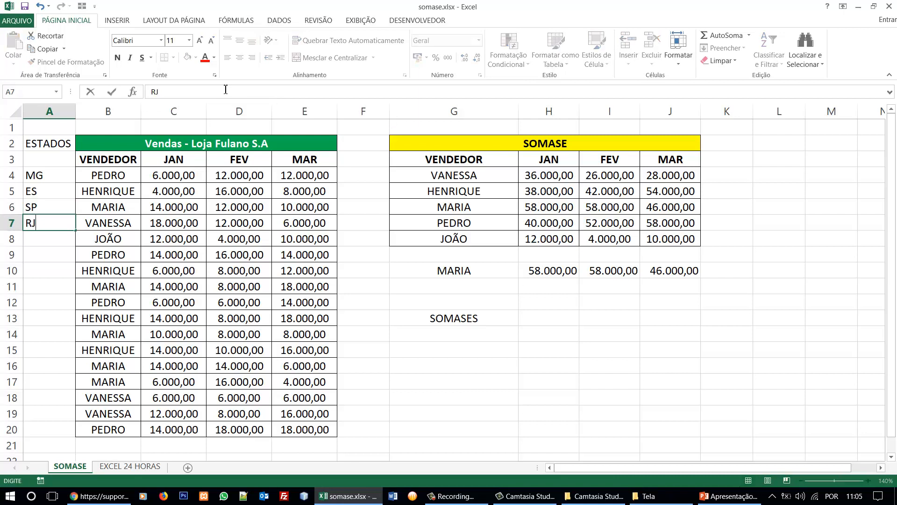
{"action": "key", "text": "Return"}
{"action": "type", "text": "PA"}
{"action": "key", "text": "Return"}
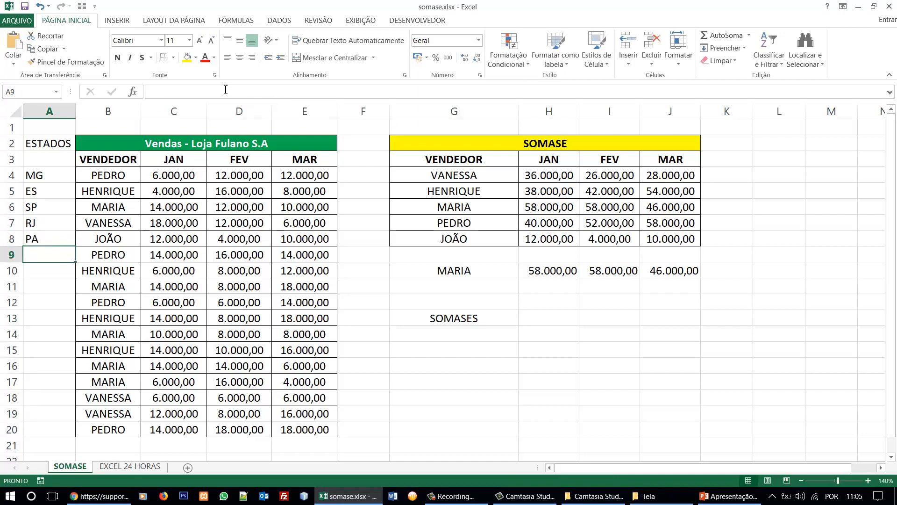
{"action": "type", "text": "RS"}
{"action": "key", "text": "Return"}
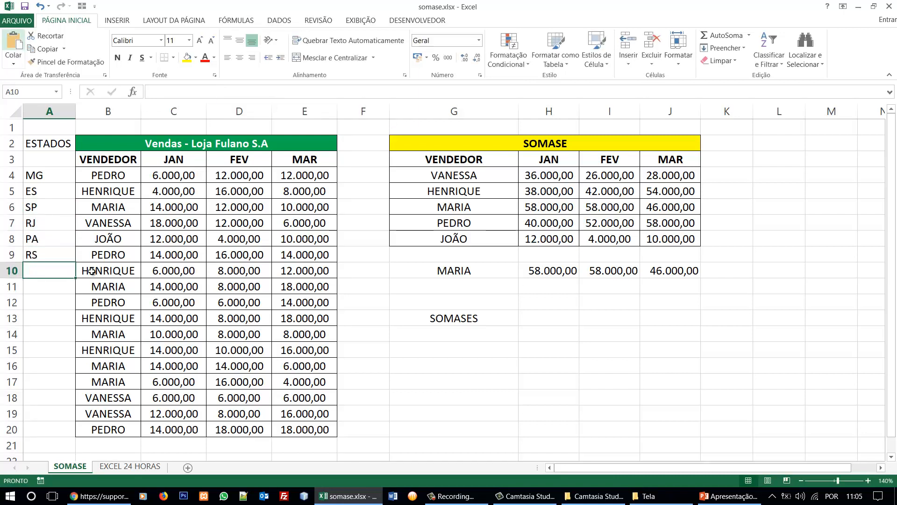
{"action": "left_click_drag", "start_coordinate": [51, 175], "coordinate": [72, 437]}
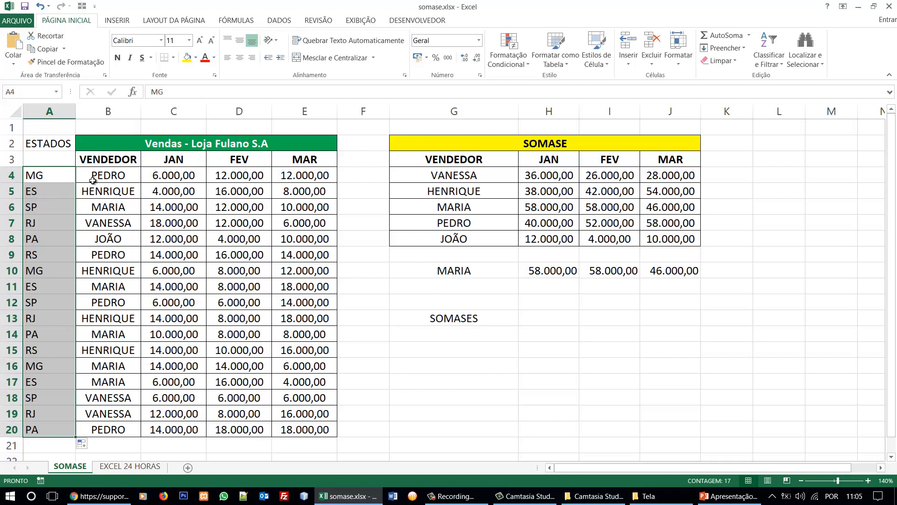
- Check the state and seller pairs in rows 4, 9, 12 and 20, and change the state in A9 to MG
{"action": "left_click_drag", "start_coordinate": [50, 176], "coordinate": [86, 175]}
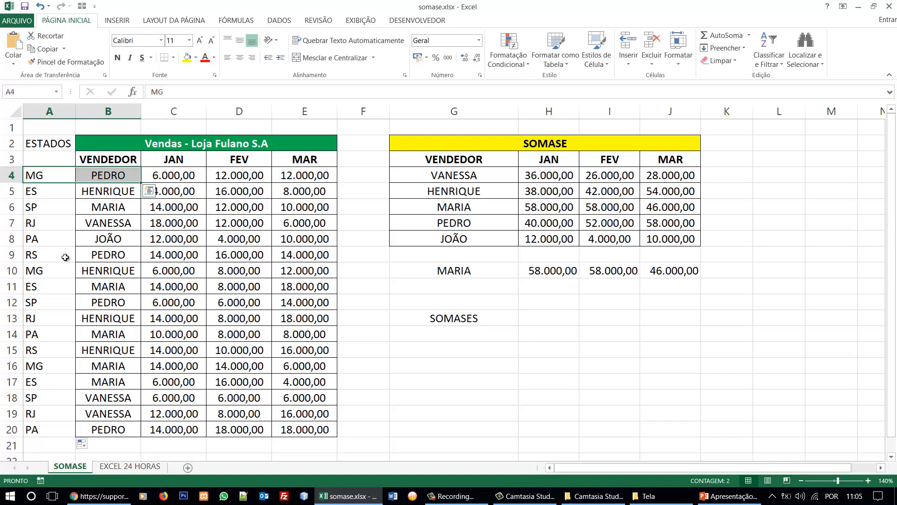
{"action": "left_click", "coordinate": [49, 253], "text": "ctrl"}
{"action": "left_click_drag", "start_coordinate": [48, 253], "coordinate": [90, 253]}
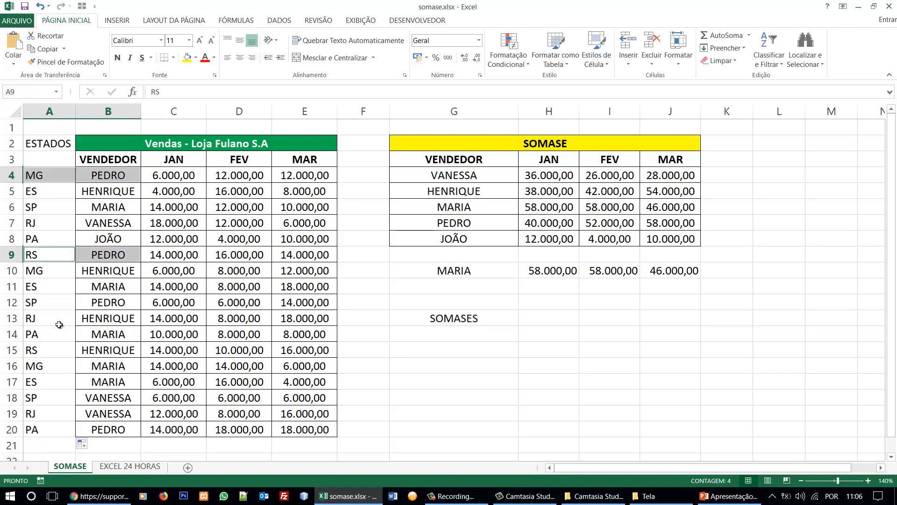
{"action": "left_click_drag", "start_coordinate": [42, 302], "coordinate": [93, 301]}
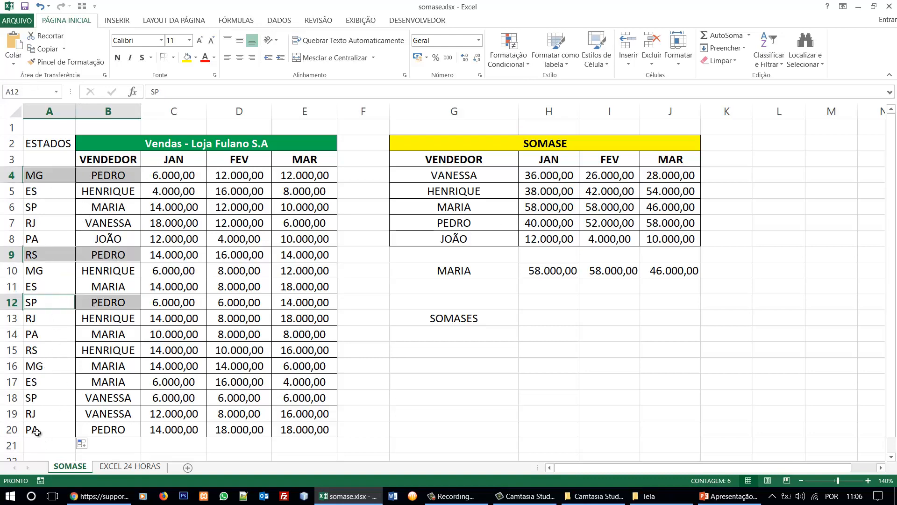
{"action": "left_click_drag", "start_coordinate": [36, 431], "coordinate": [97, 429]}
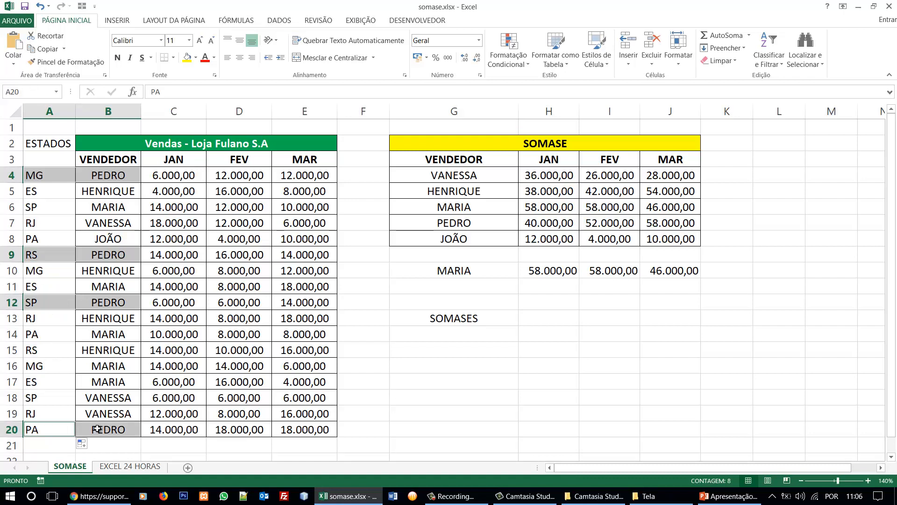
{"action": "left_click", "coordinate": [49, 254]}
{"action": "type", "text": "MG"}
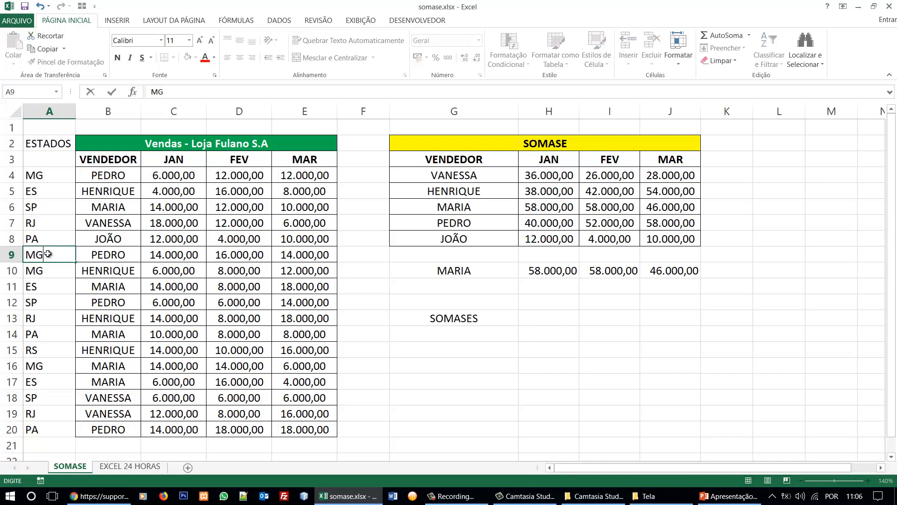
{"action": "key", "text": "Return"}
- Highlight the matching state and seller pairs in A4:B4 and A9:B9 with yellow fill
{"action": "left_click_drag", "start_coordinate": [46, 176], "coordinate": [81, 174]}
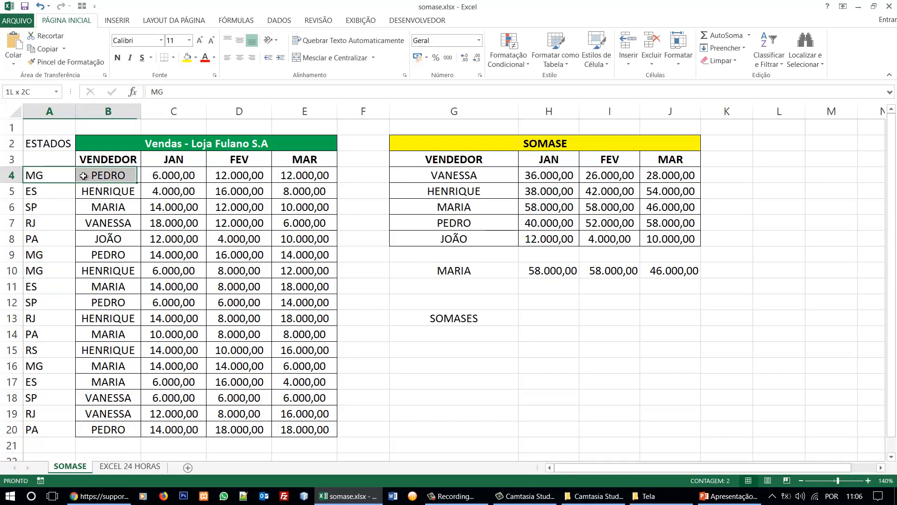
{"action": "left_click_drag", "start_coordinate": [38, 253], "coordinate": [81, 252]}
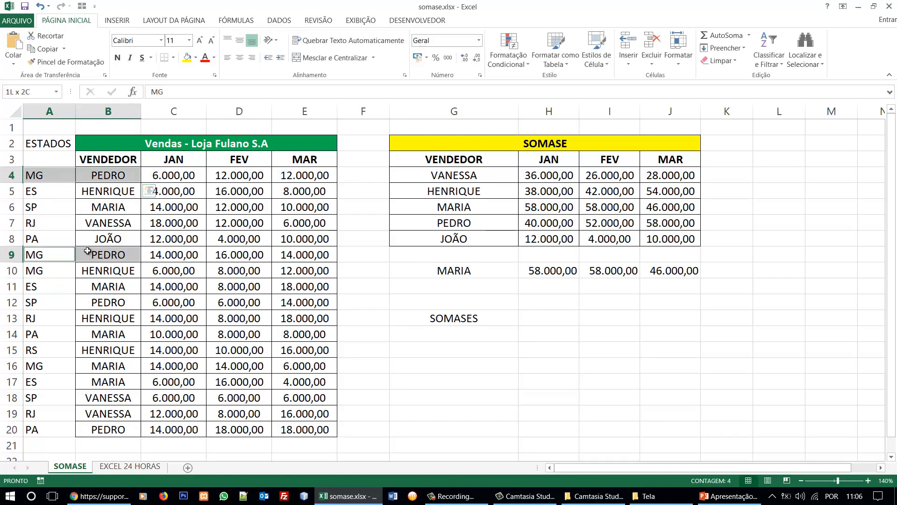
{"action": "left_click", "coordinate": [88, 251], "text": "ctrl"}
{"action": "left_click", "coordinate": [187, 58]}
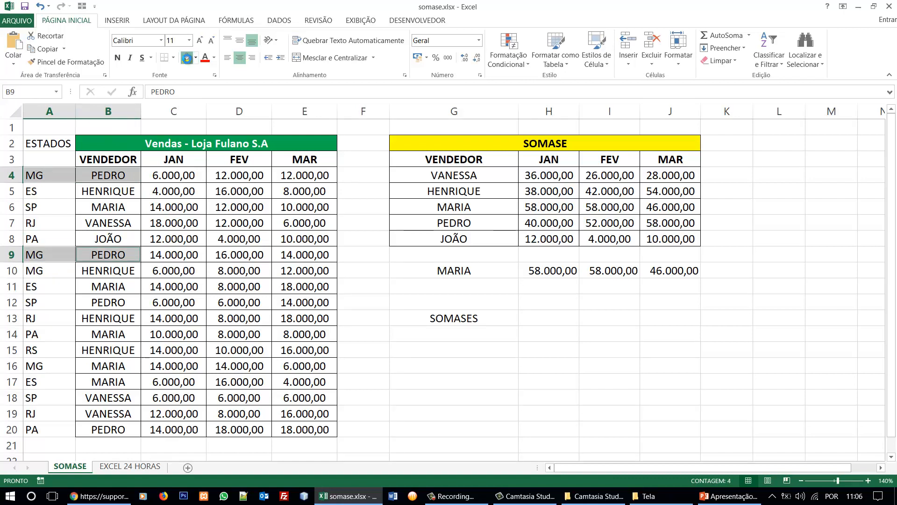
{"action": "left_click", "coordinate": [42, 367]}
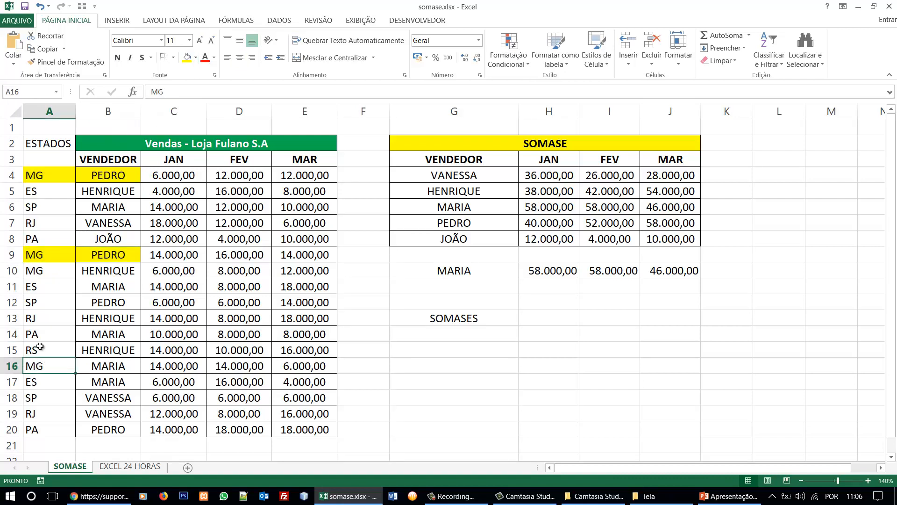
- Fill the same seller's pairs for other states: A12:B12 in light green and A20:B20 in orange
{"action": "left_click_drag", "start_coordinate": [38, 304], "coordinate": [99, 303]}
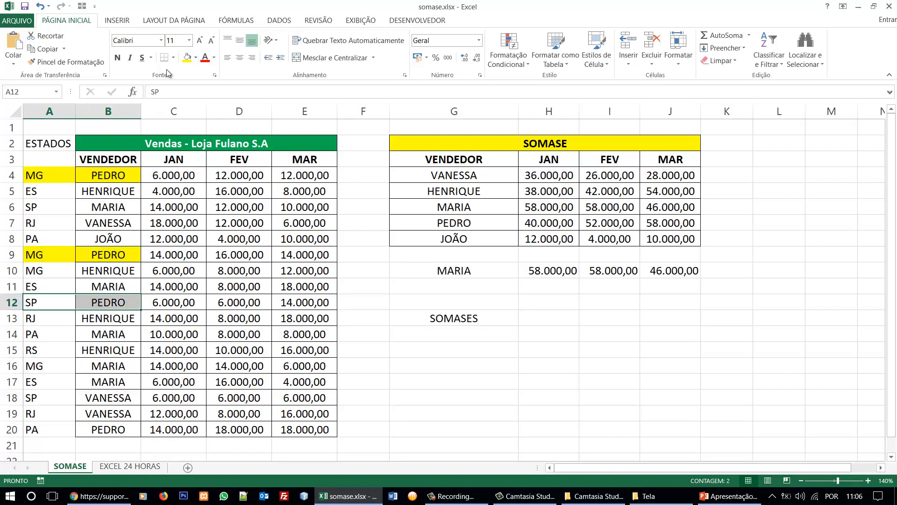
{"action": "left_click", "coordinate": [196, 57]}
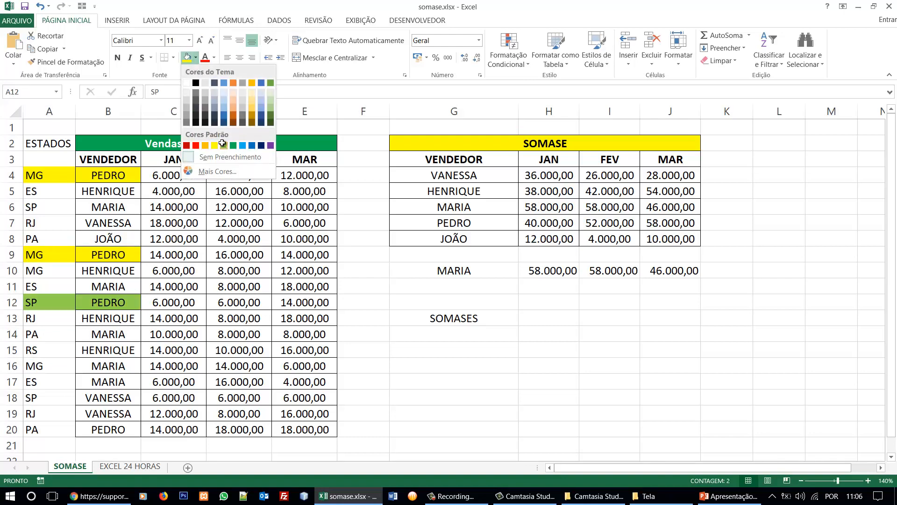
{"action": "left_click", "coordinate": [219, 145]}
{"action": "left_click_drag", "start_coordinate": [54, 428], "coordinate": [98, 429]}
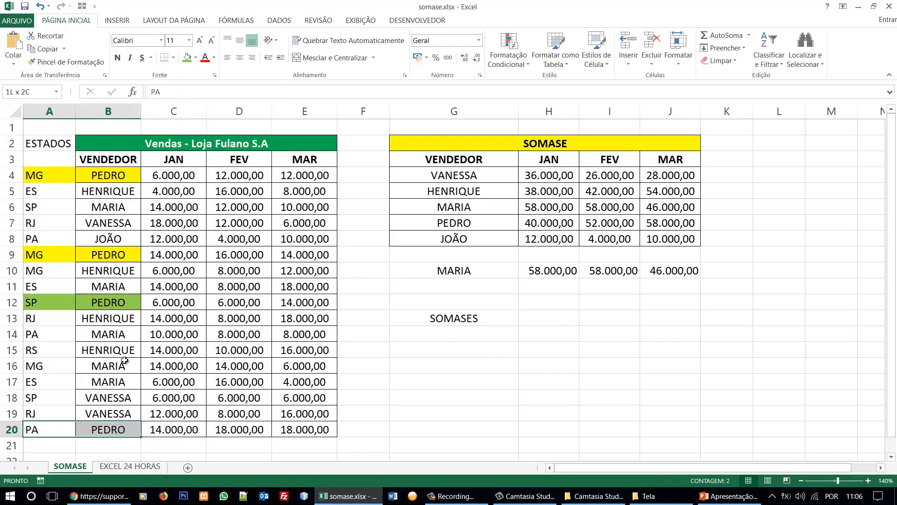
{"action": "left_click", "coordinate": [195, 58]}
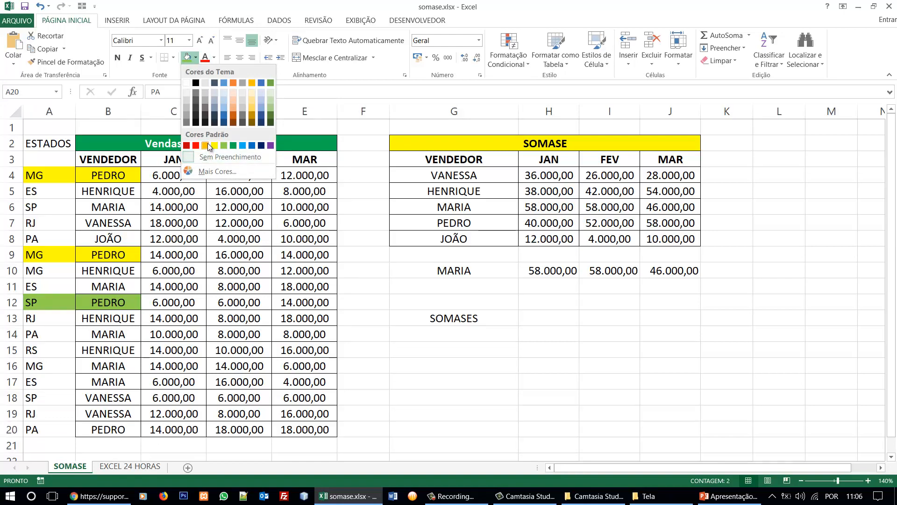
{"action": "left_click", "coordinate": [205, 145]}
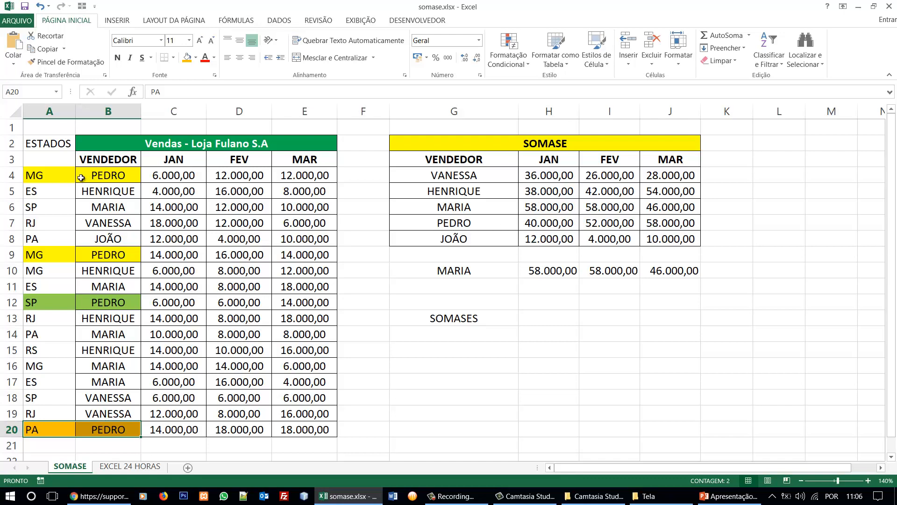
{"action": "left_click", "coordinate": [157, 176]}
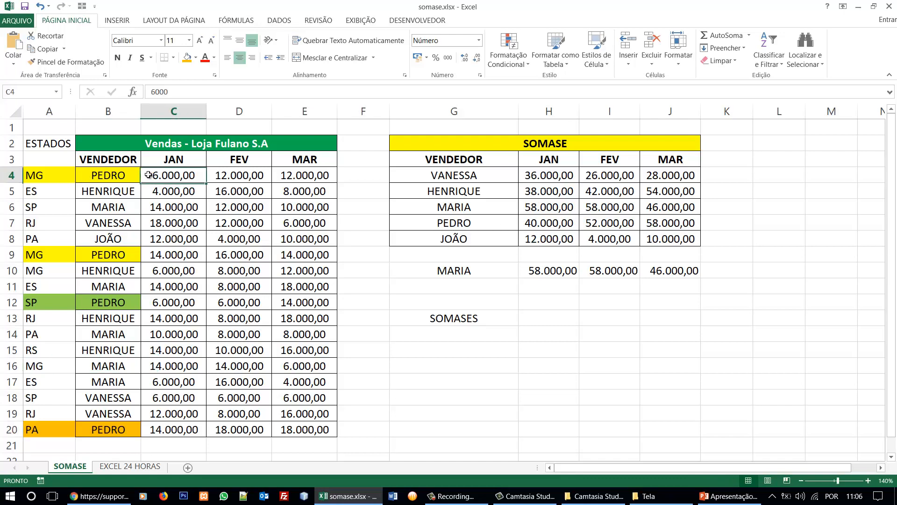
- Compare the states of the highlighted seller rows in A4, A9, A12 and A20
{"action": "left_click", "coordinate": [32, 175]}
{"action": "left_click", "coordinate": [35, 255]}
{"action": "left_click", "coordinate": [47, 302]}
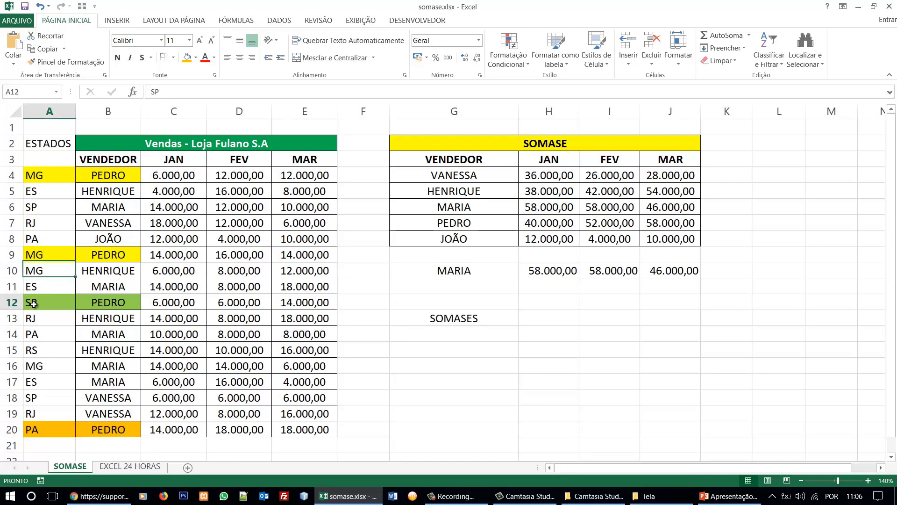
{"action": "left_click", "coordinate": [48, 429]}
{"action": "left_click", "coordinate": [51, 303]}
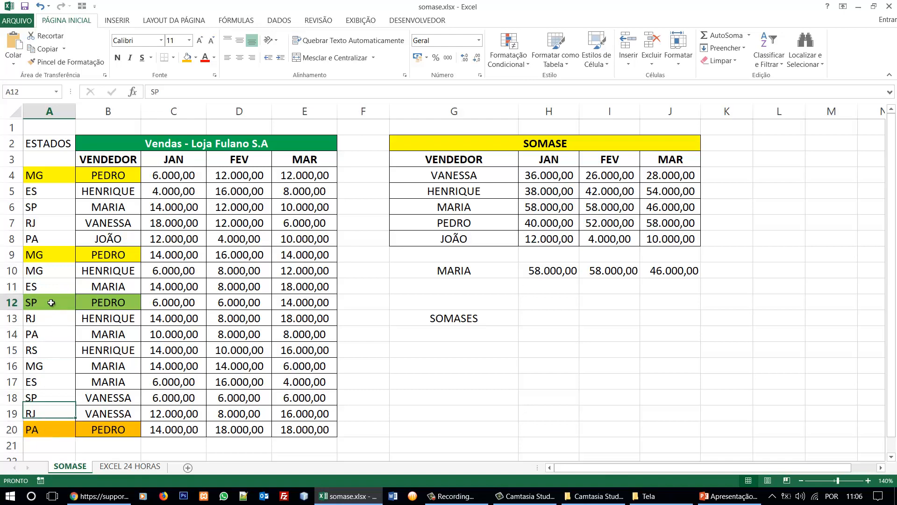
{"action": "left_click", "coordinate": [48, 427]}
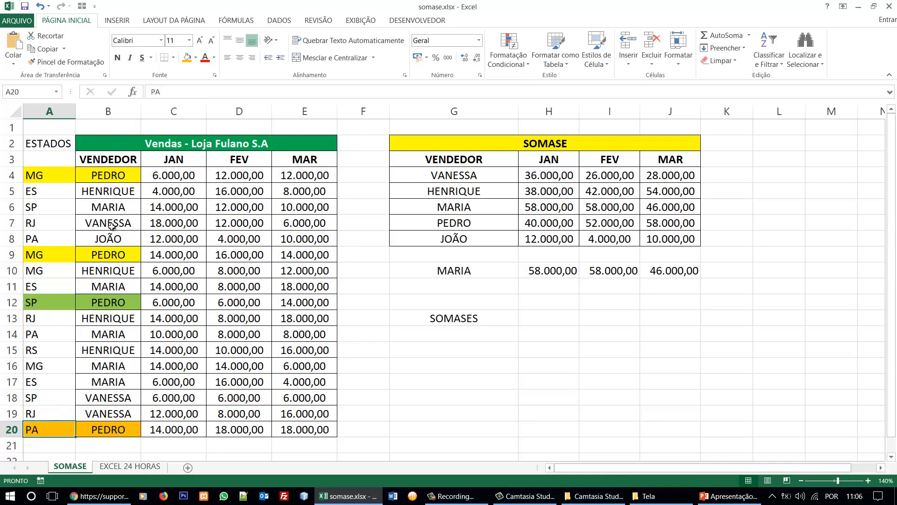
- Mark out the SOMASES table area in G13:J18 and its title row, and select the SOMASE header cells G3:J3
{"action": "left_click", "coordinate": [485, 320]}
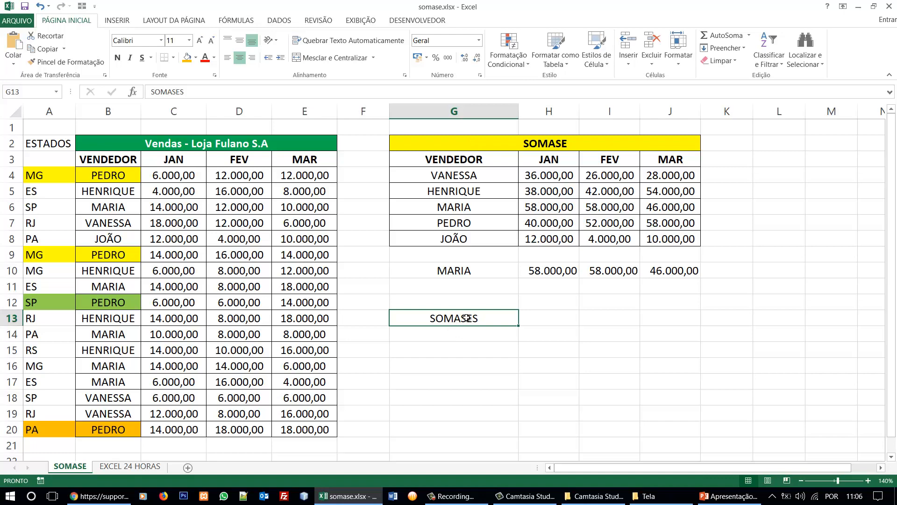
{"action": "left_click_drag", "start_coordinate": [466, 318], "coordinate": [662, 398]}
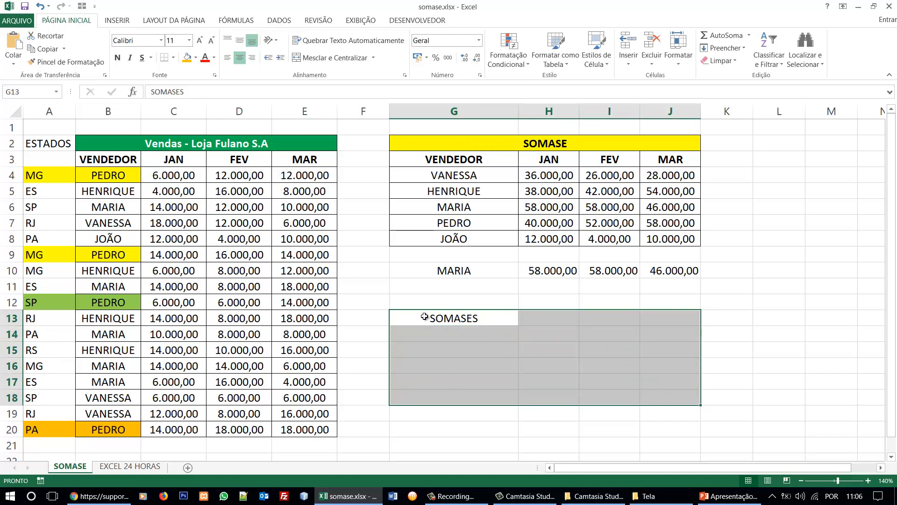
{"action": "left_click_drag", "start_coordinate": [425, 316], "coordinate": [642, 309]}
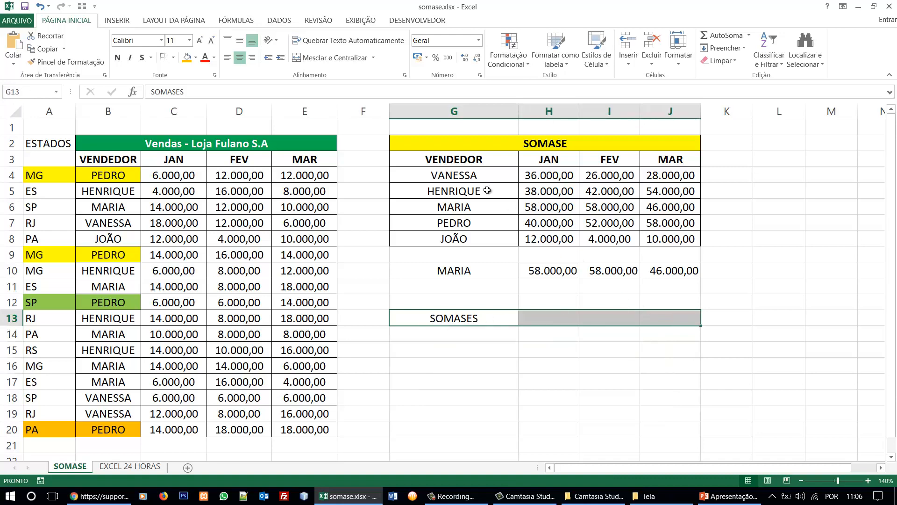
{"action": "left_click_drag", "start_coordinate": [439, 161], "coordinate": [653, 163]}
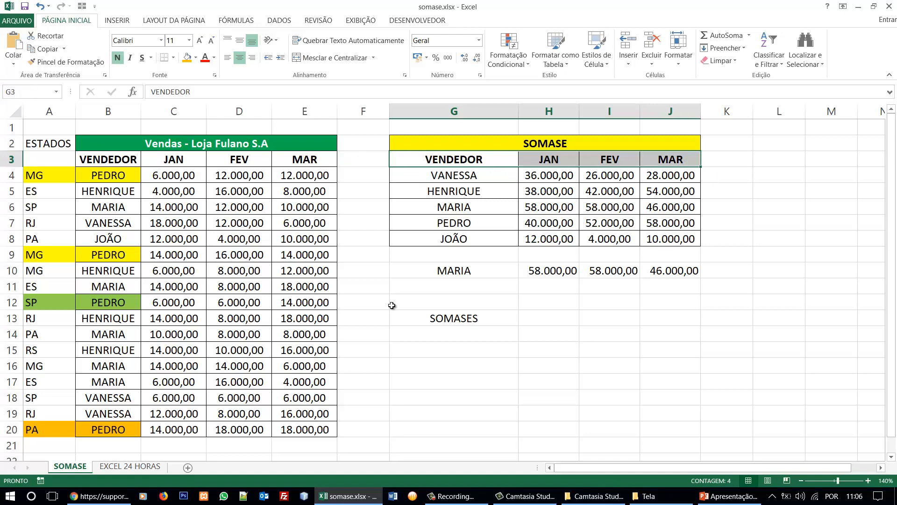